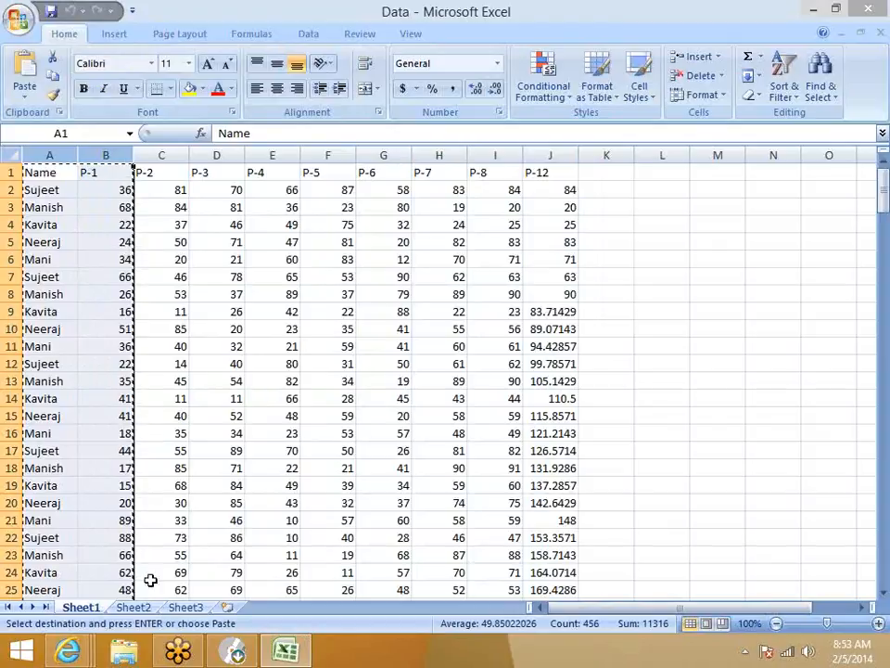
Step: Paste the copied Name and P-1 columns into Sheet2 starting at column A
click(133, 606)
key(ctrl+v)
click(112, 225)
Step: Insert a blank column before the P-1 column on Sheet2 and enter the header City in B1
click(65, 155)
click(90, 155)
right_click(91, 156)
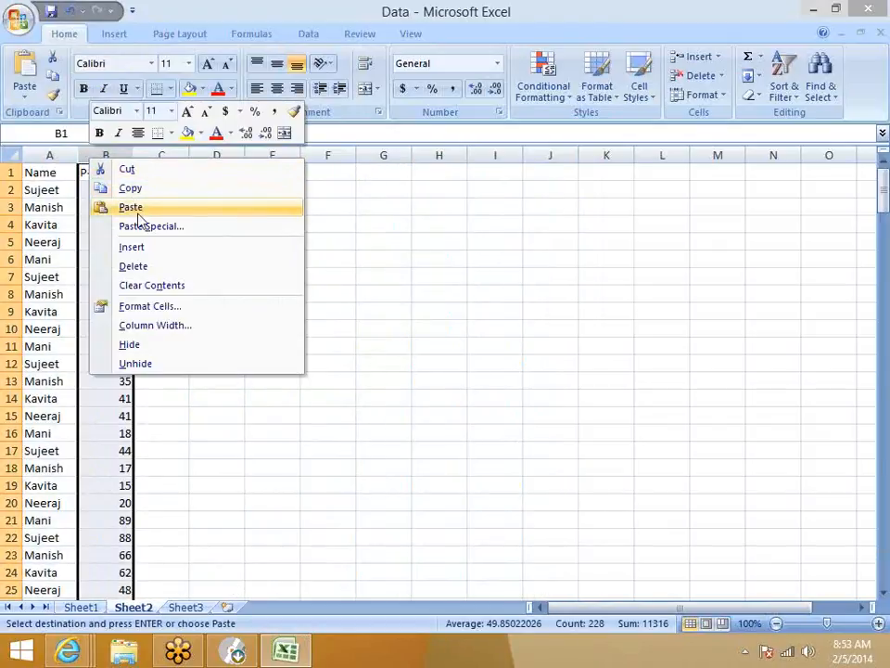
click(149, 248)
click(97, 171)
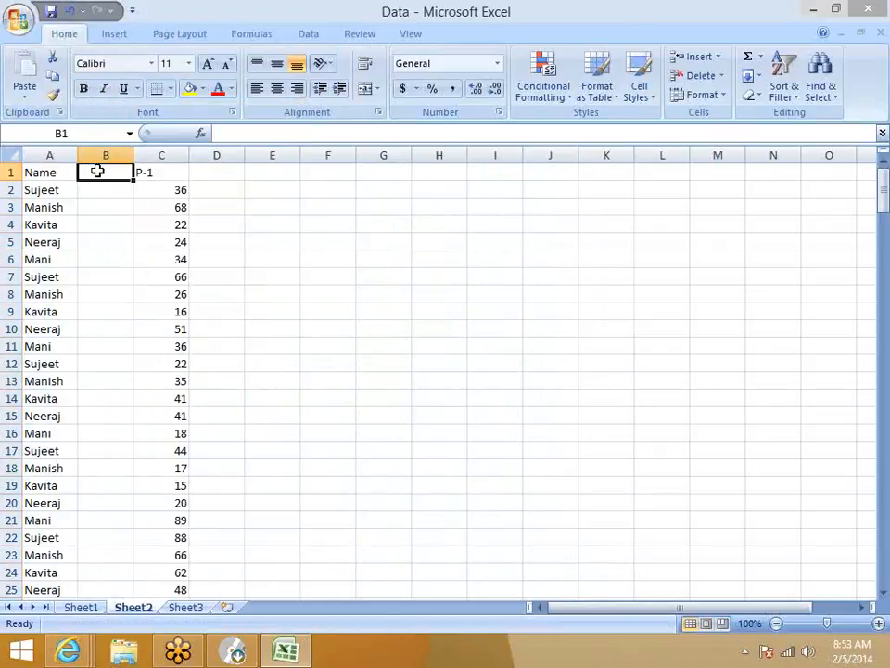
text(City)
key(Return)
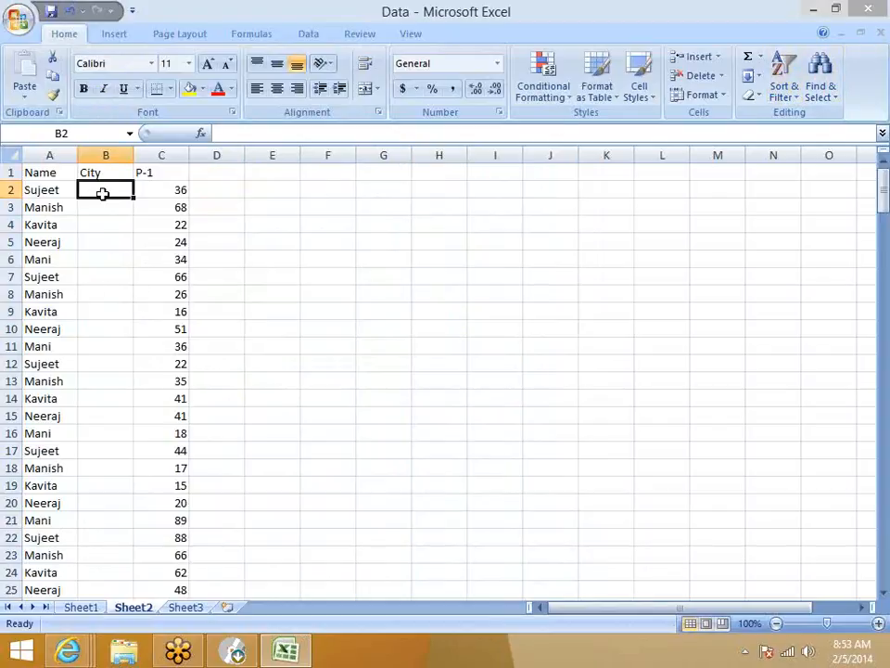
Step: Enter New Delhi, Pune and Noida in cells B2 to B4 of the City column
text(New Delhi)
key(Return)
text(Pune)
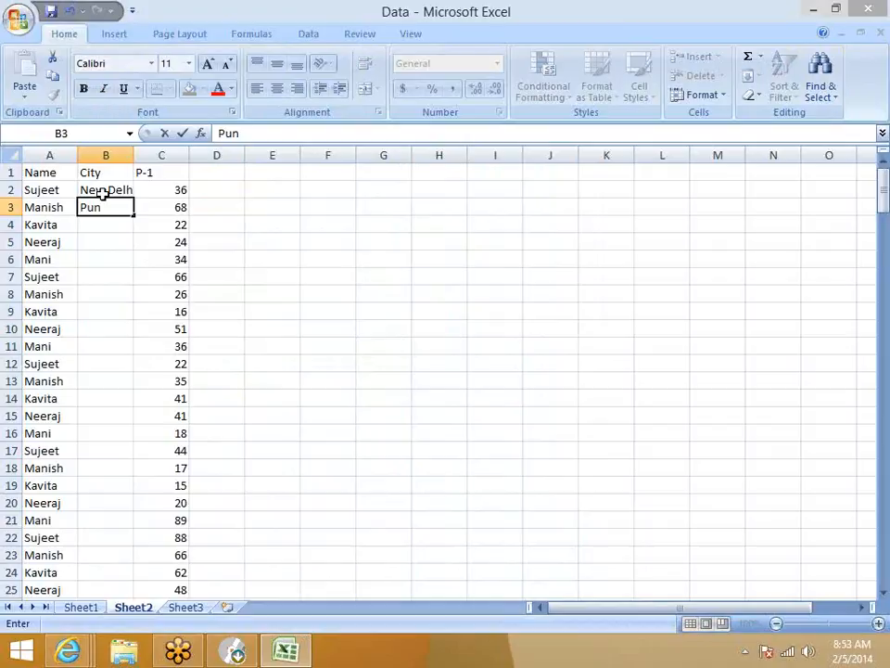
key(Return)
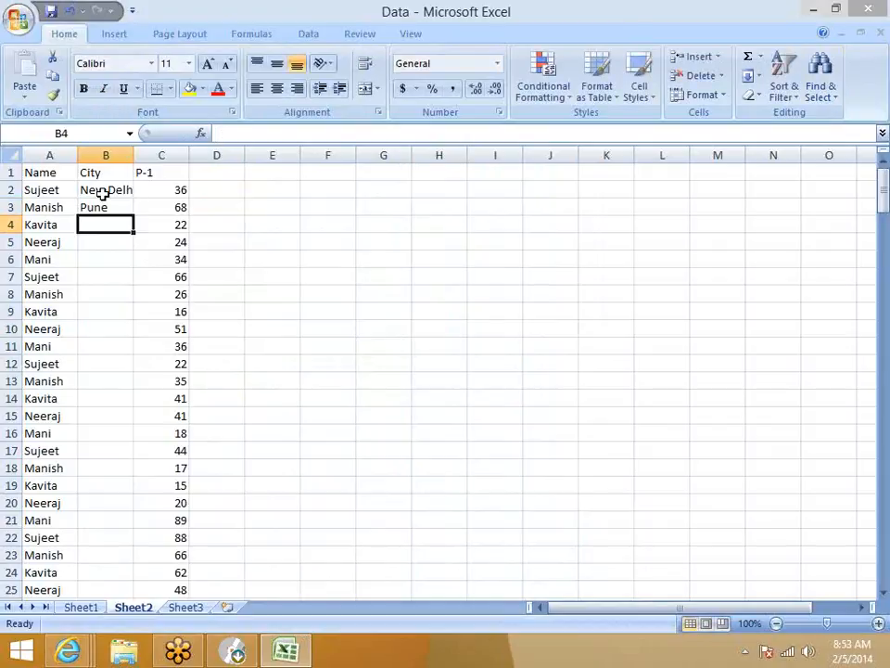
text(Noida)
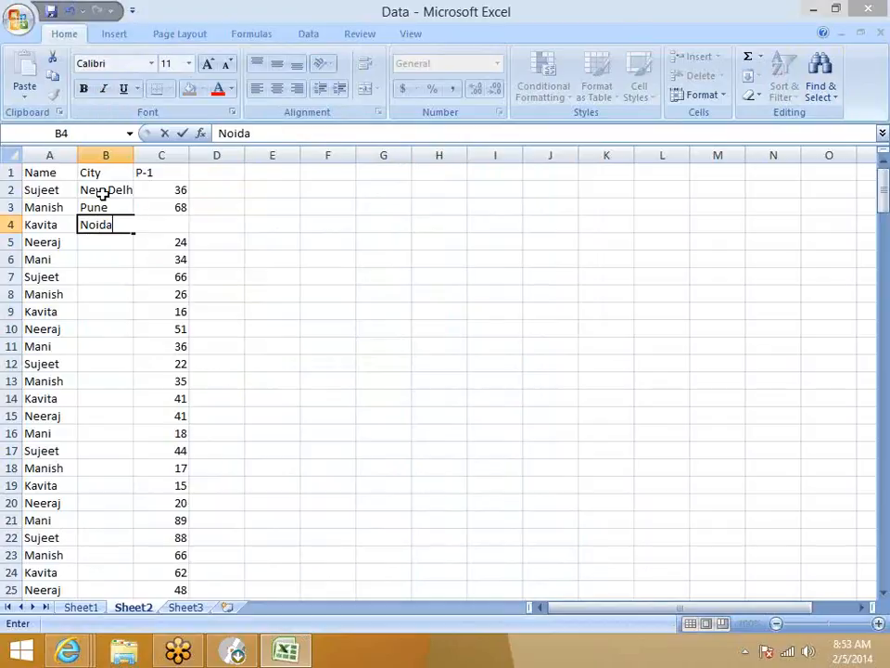
key(Return)
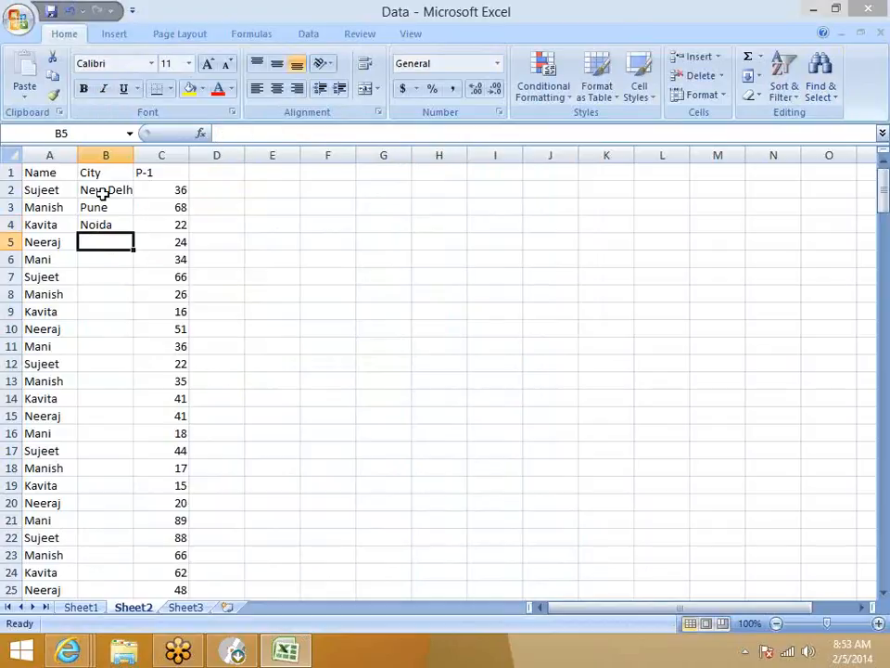
Step: Fill the three cities in B2:B4 down the City column to the end of the data
drag(103, 193, 105, 219)
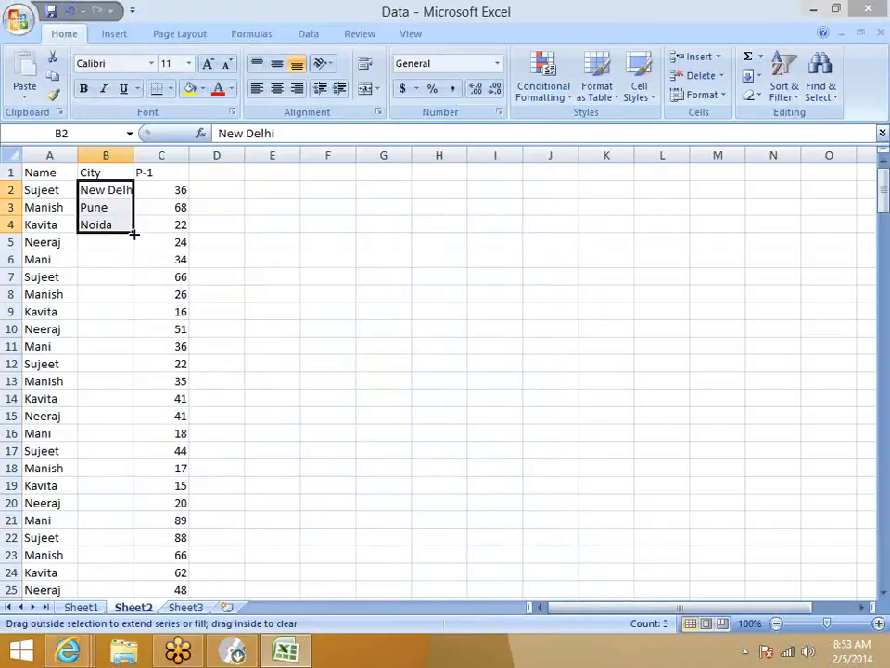
double_click(120, 233)
click(297, 225)
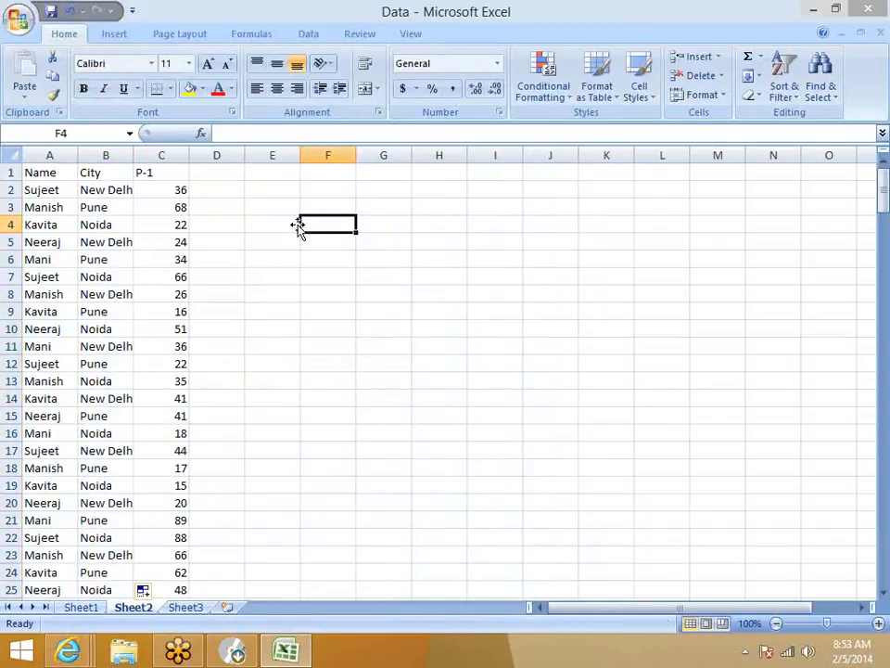
Step: Copy the Name header from A1 into cell E3 to begin the lookup table
click(59, 173)
key(ctrl+c)
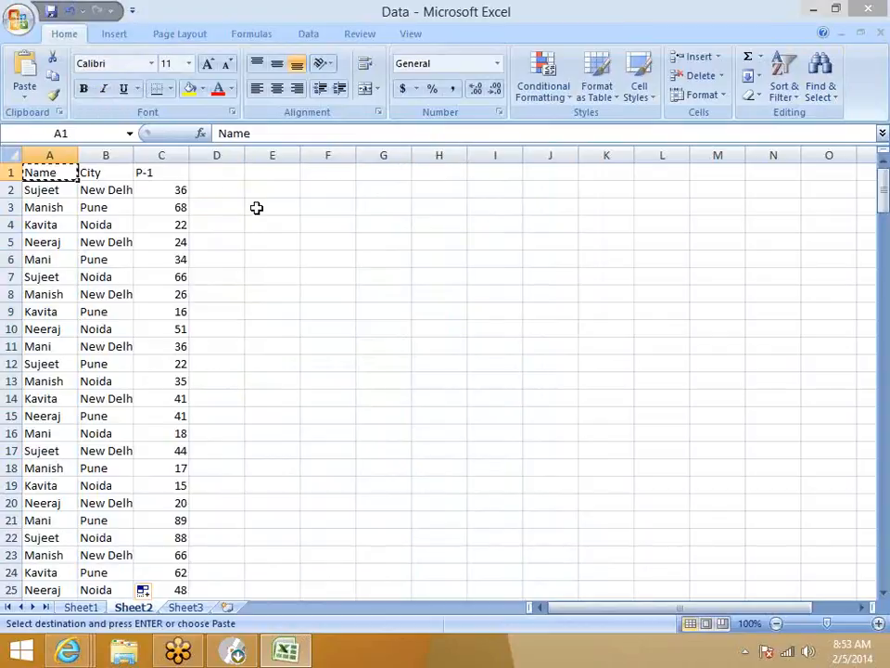
click(272, 207)
key(ctrl+v)
click(115, 177)
key(ctrl+v)
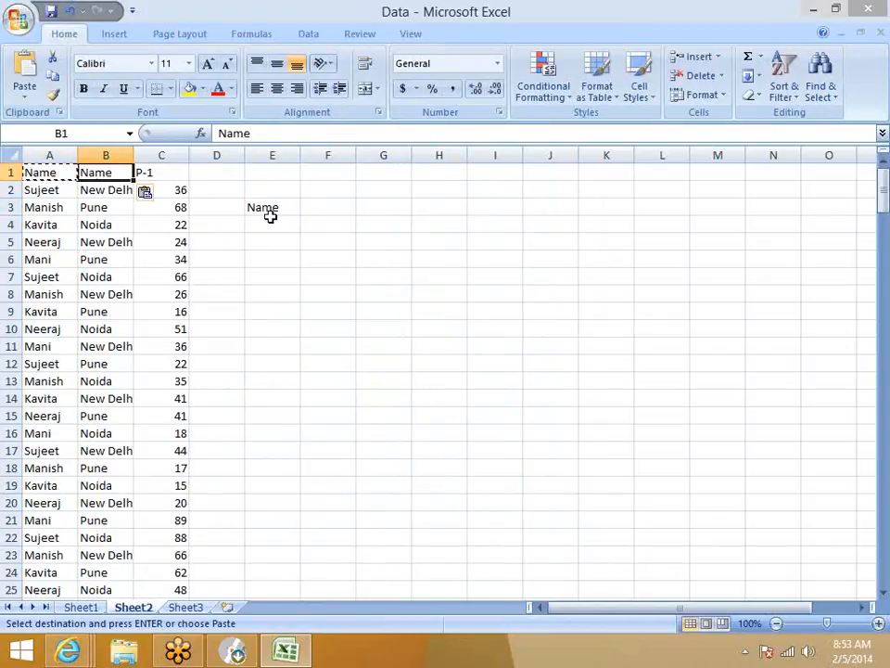
key(ctrl+c)
click(323, 209)
key(ctrl+v)
key(Escape)
click(280, 224)
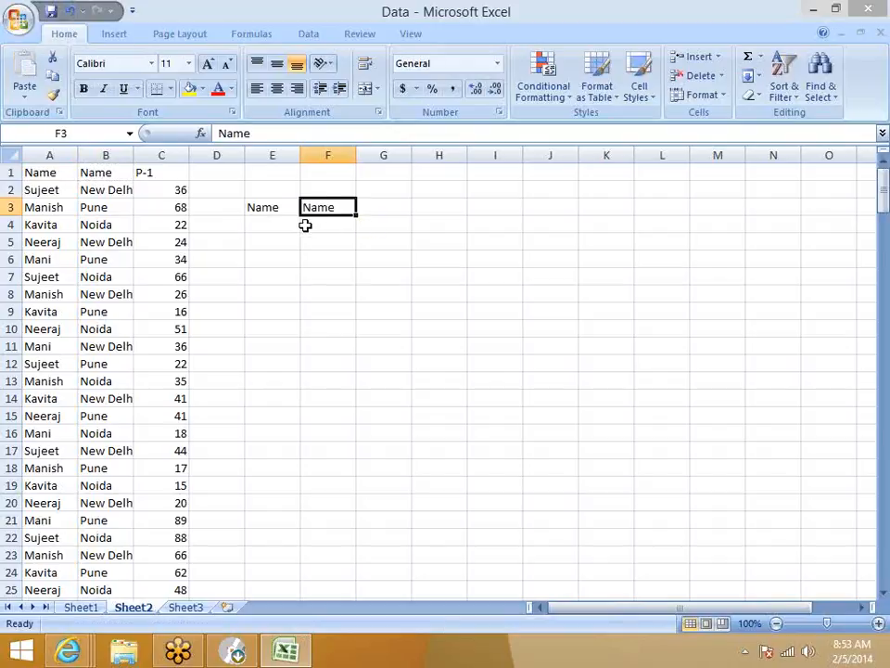
click(326, 206)
click(121, 173)
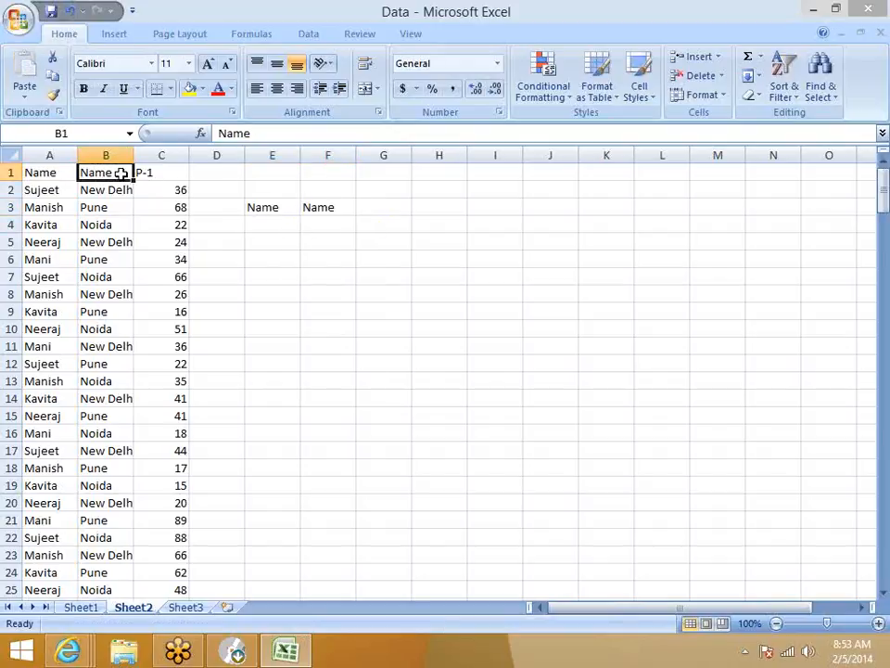
key(ctrl+c)
key(ctrl+z)
key(ctrl+z)
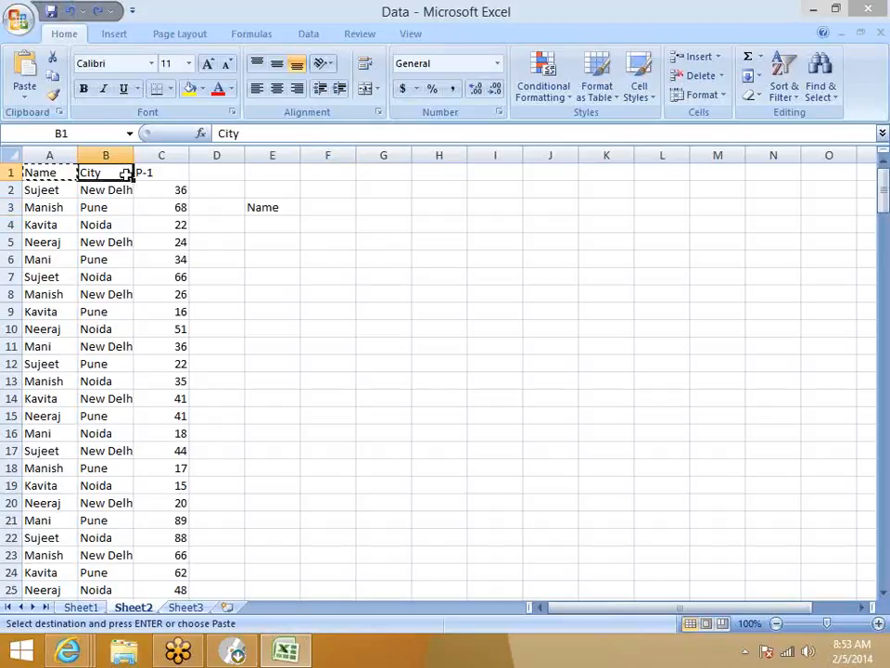
Step: Copy the City header from B1 into F3, beside the lookup table's Name header
click(334, 208)
key(ctrl+v)
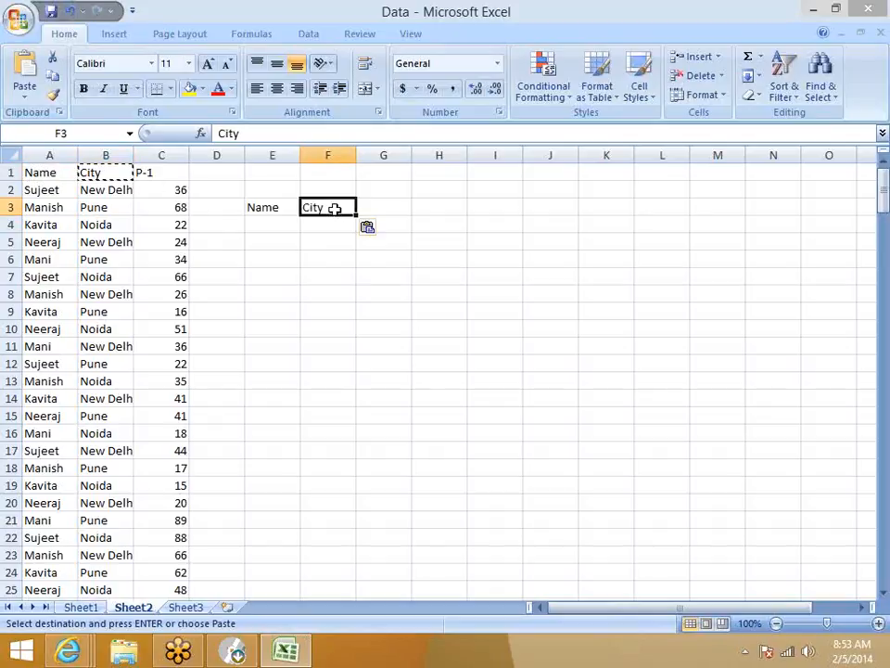
key(Escape)
Step: Fill in the lookup criteria with the first listed person's name in E4 and Pune in F4
click(266, 223)
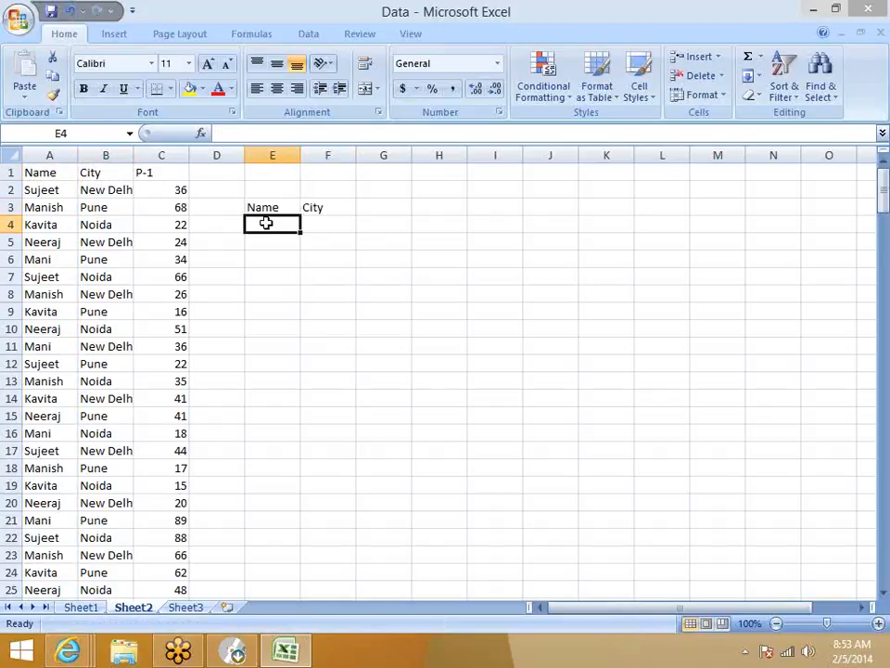
text(Sujeet)
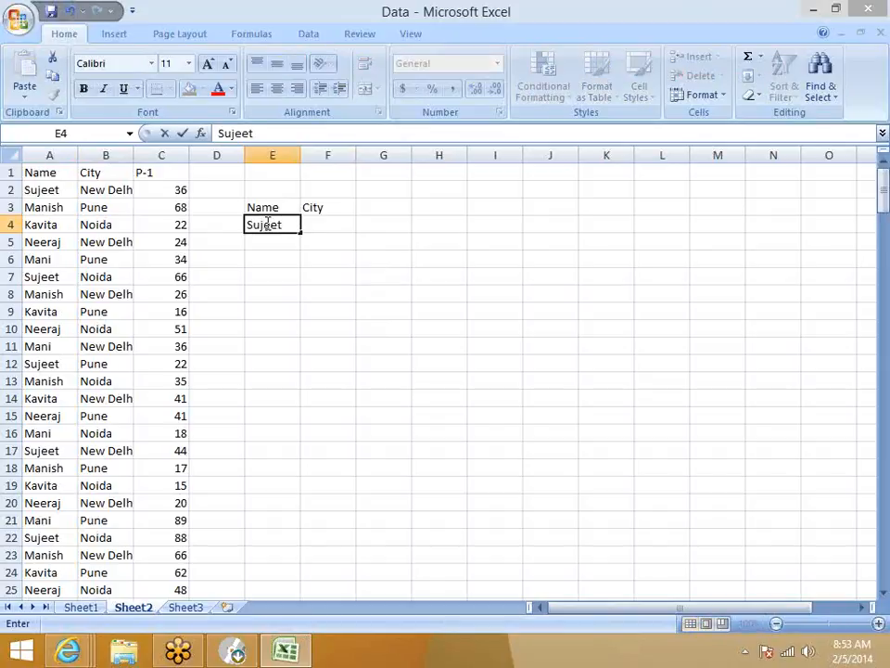
click(333, 276)
click(328, 239)
click(321, 225)
text(Pen)
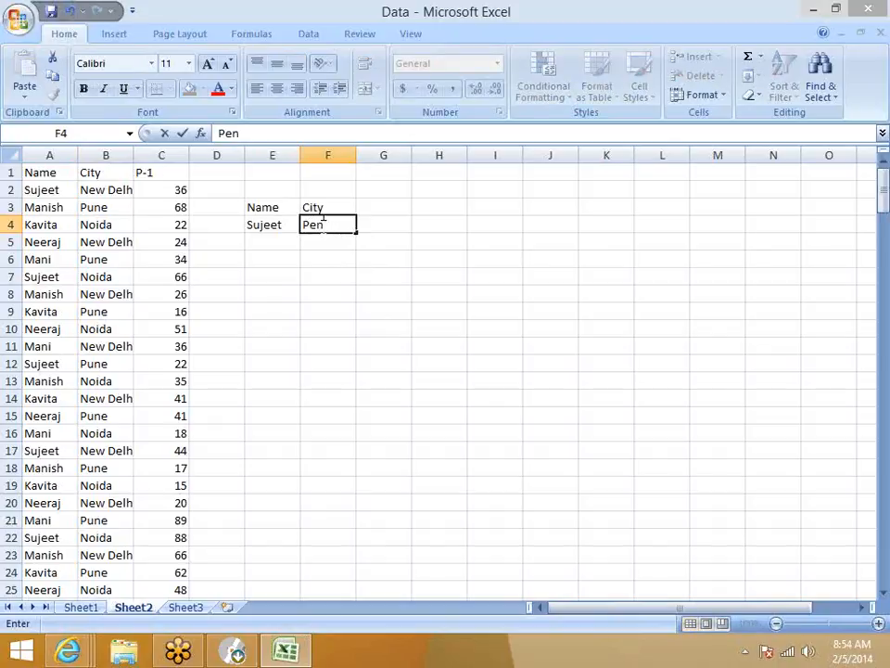
key(Return)
click(319, 225)
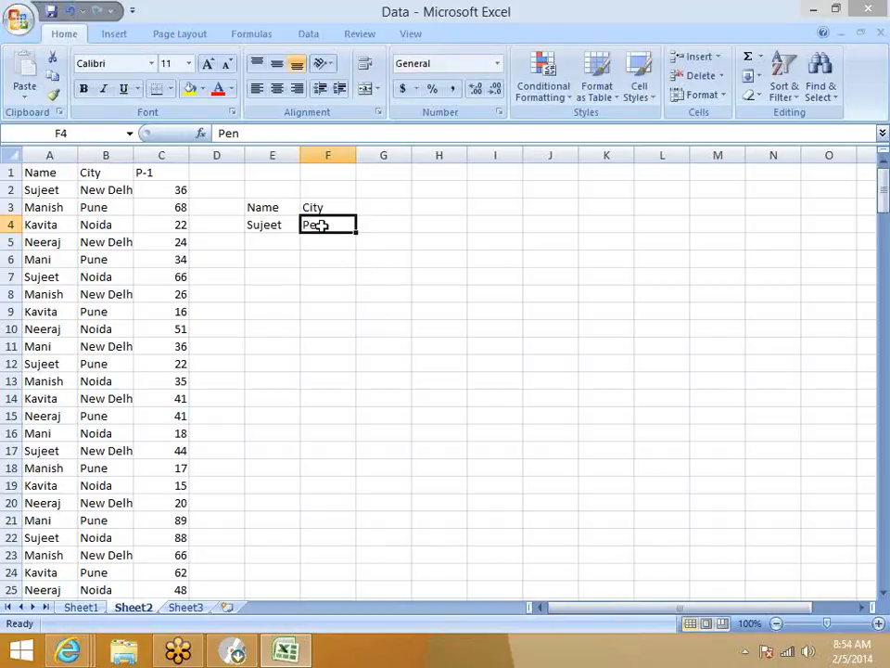
text(Pue)
key(BackSpace)
text(ne)
key(Return)
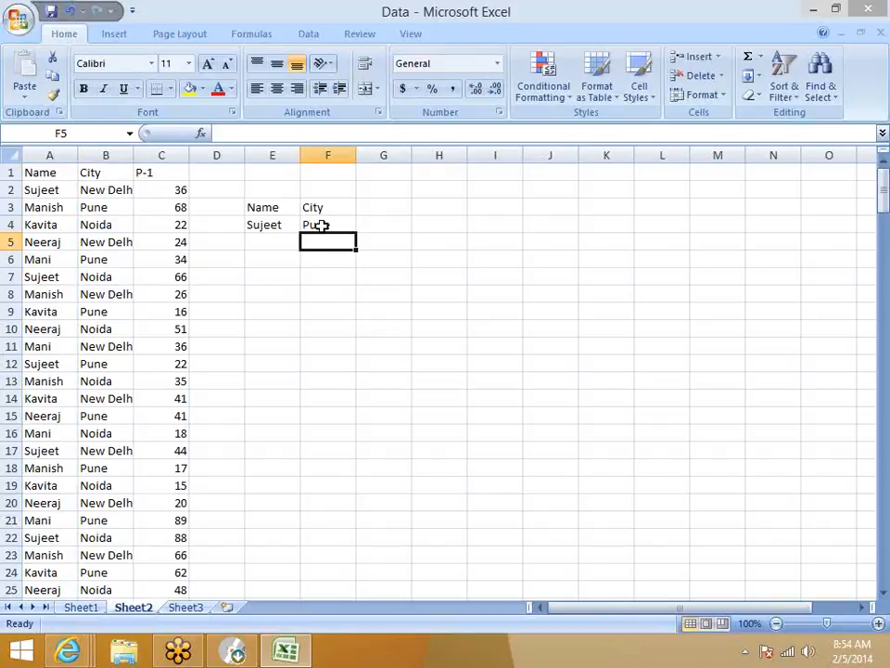
Step: Insert a blank helper column before the Name column
click(320, 225)
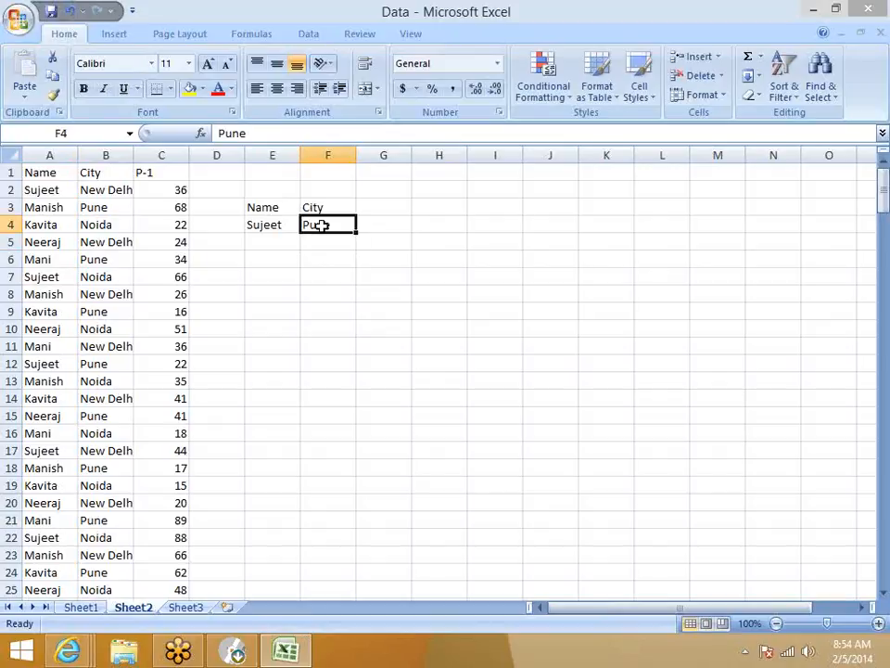
key(Right)
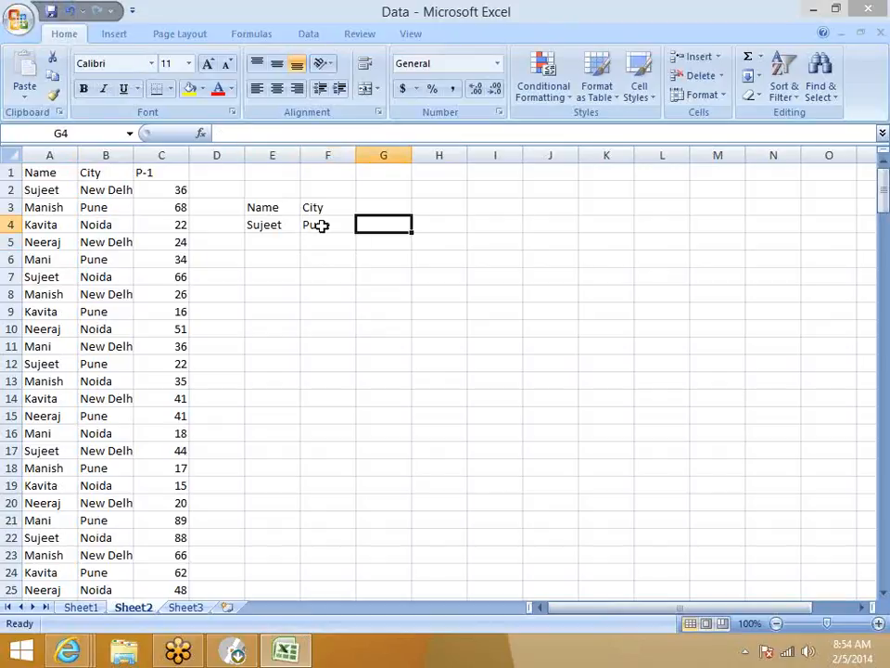
key(Left)
key(Left)
key(ctrl+Left)
key(ctrl+Left)
key(ctrl+space)
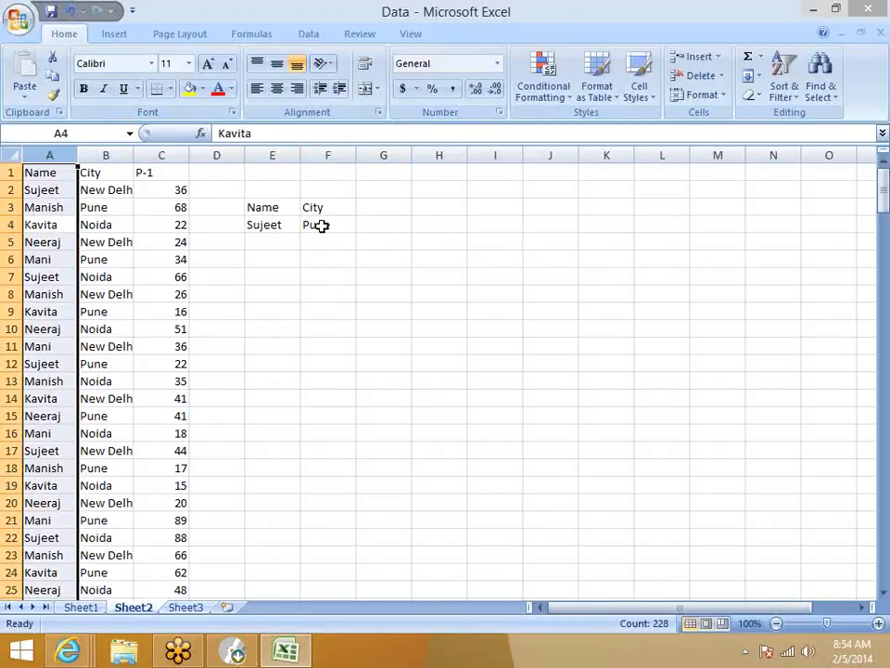
key(ctrl+shift+plus)
key(ctrl+Home)
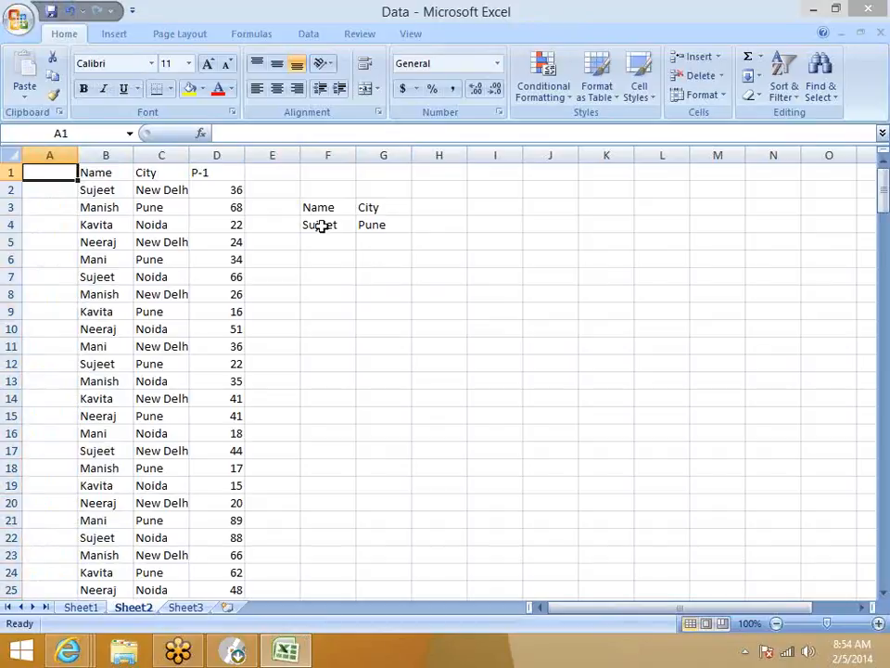
Step: Enter the formula =B2&"-"&C2 in A2 to join the name and city with a hyphen
key(Down)
text(=)
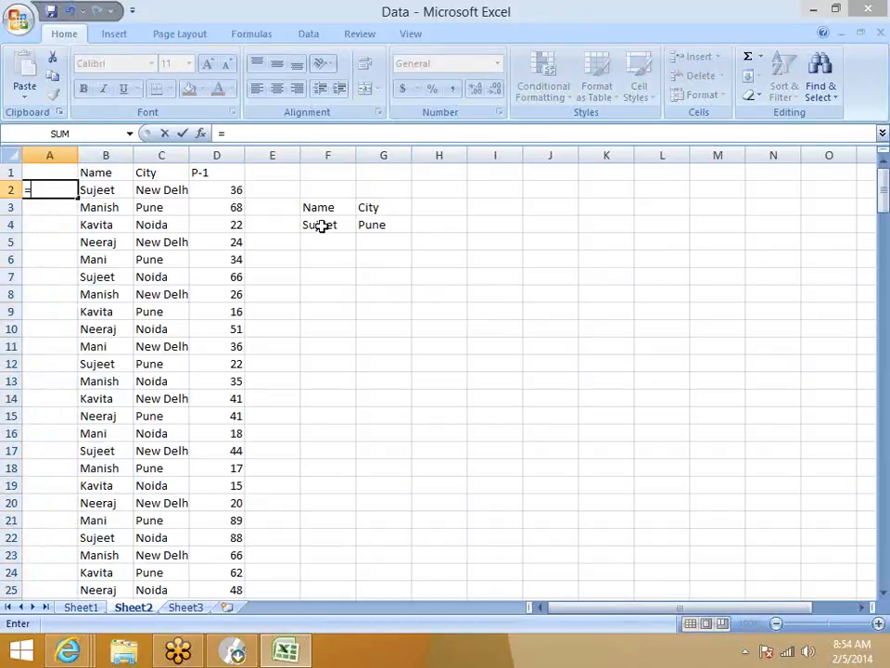
key(Right)
text(&"-"&)
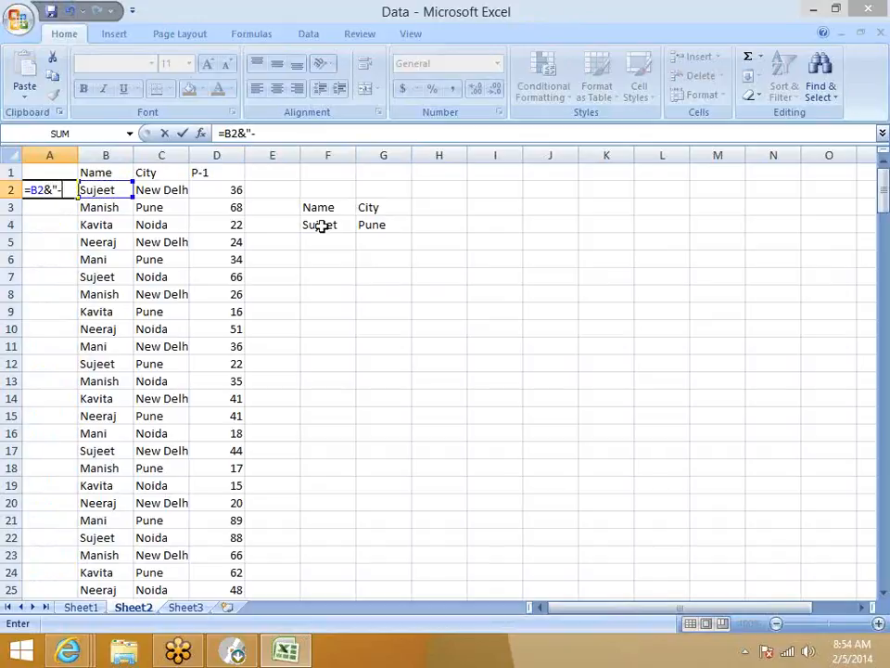
key(Right)
key(Right)
key(Return)
key(Up)
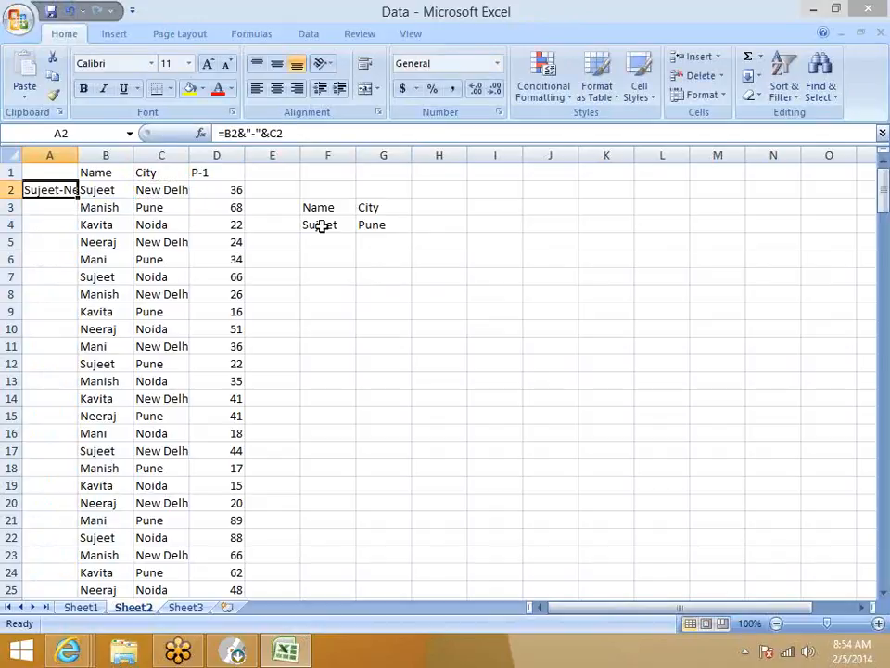
Step: Autofit column A to its content and fill the A2 formula down to the last data row
double_click(78, 155)
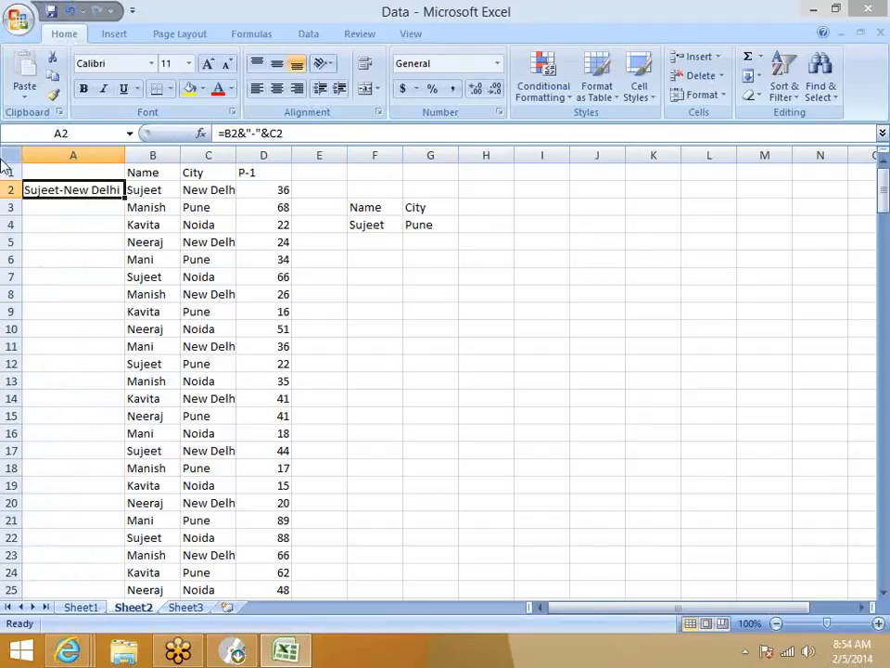
double_click(124, 197)
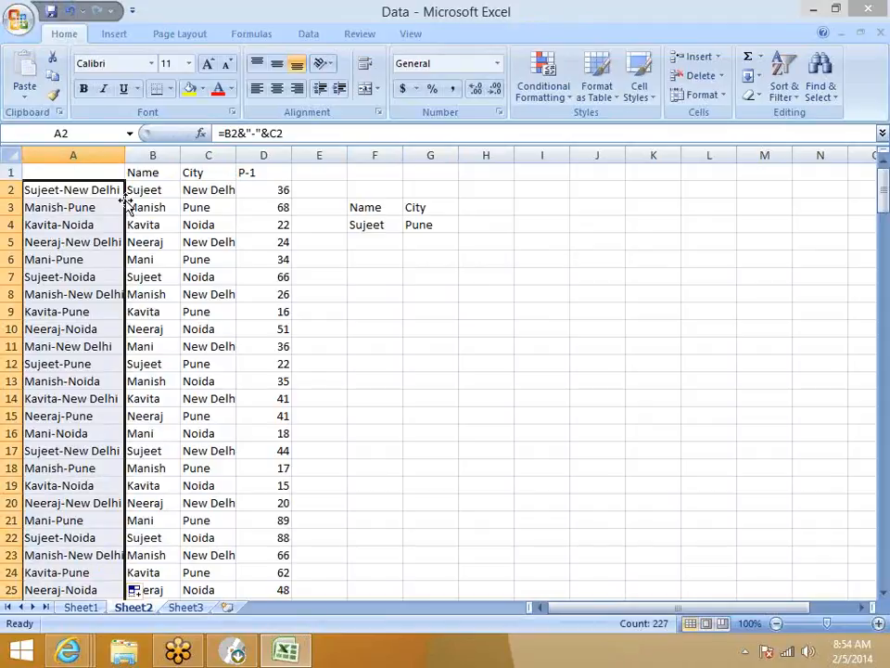
Step: Begin a VLOOKUP formula in H4 with F4&"-"&G4 as the lookup value
key(Right)
key(Right)
key(Right)
key(Right)
key(Right)
key(Right)
key(Right)
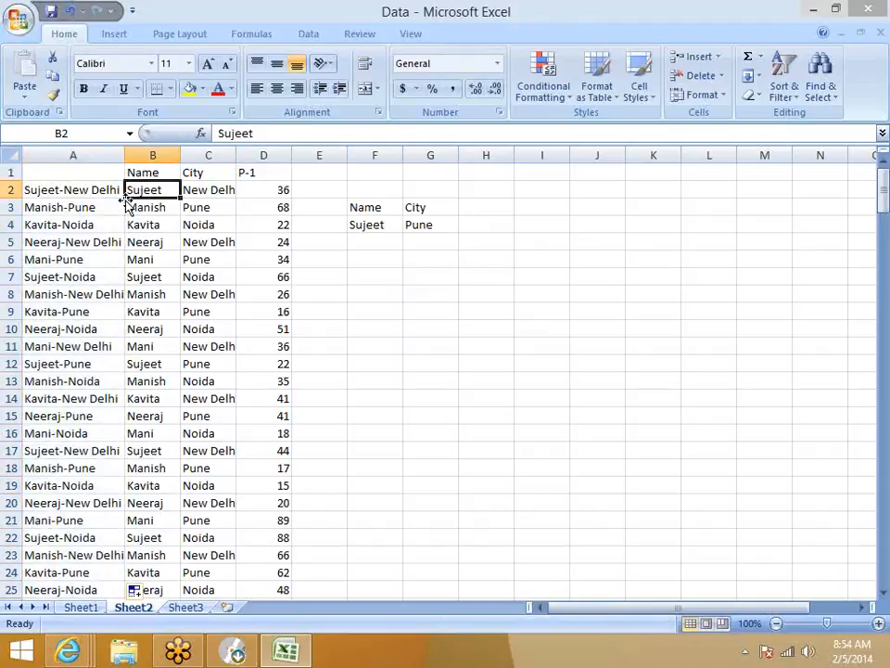
key(Down)
key(Down)
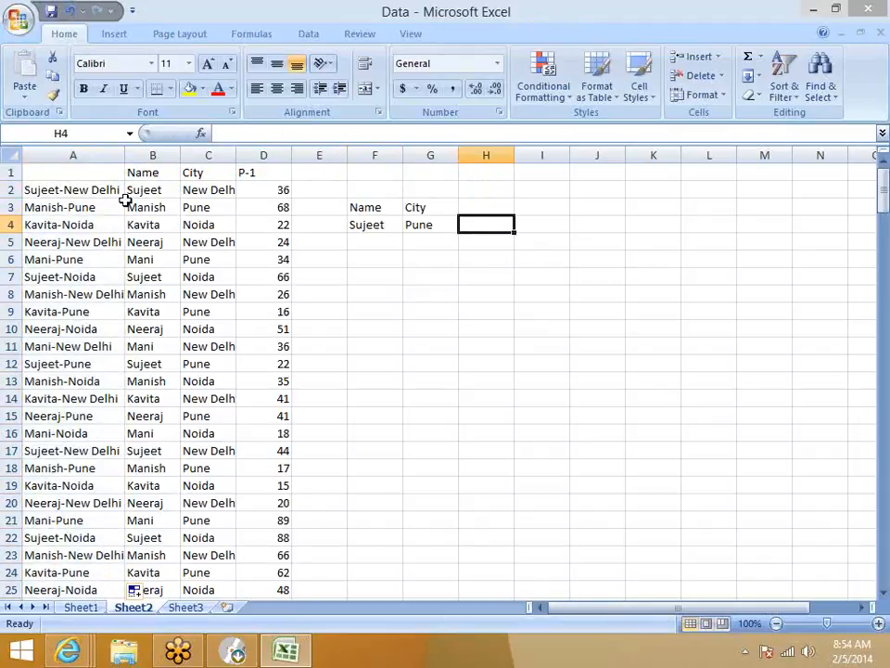
text(=vl)
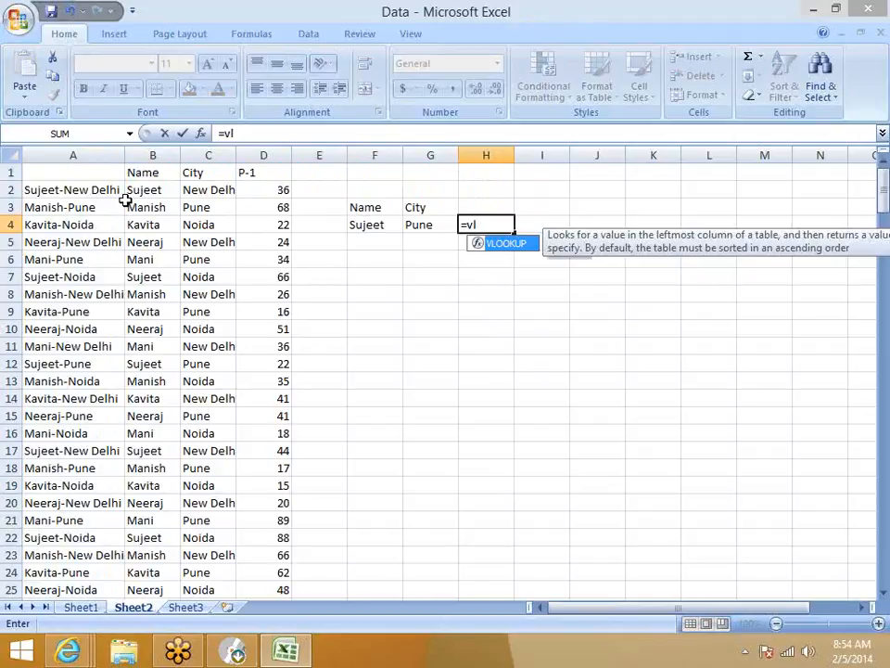
key(Tab)
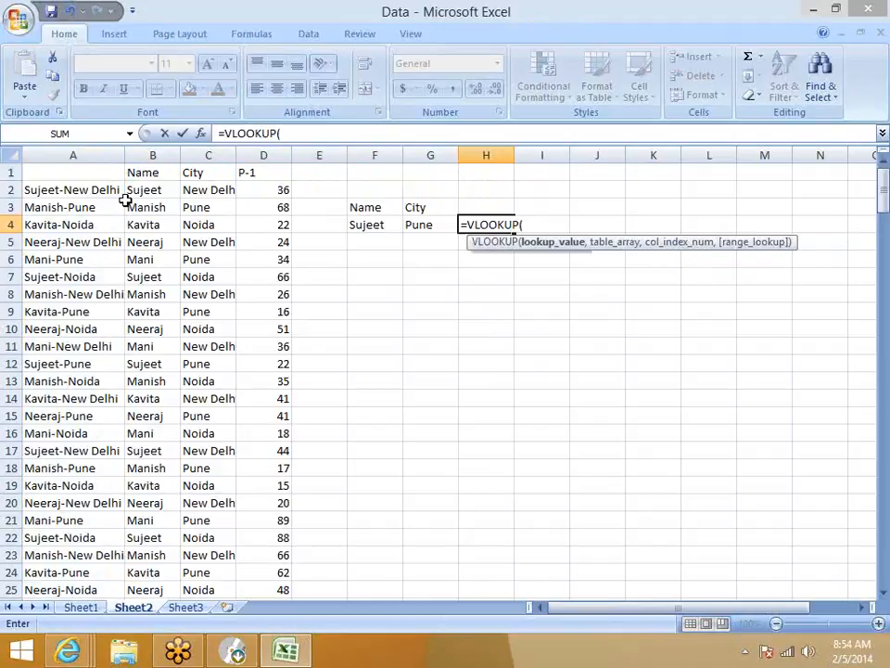
key(Left)
key(Left)
text(&"-")
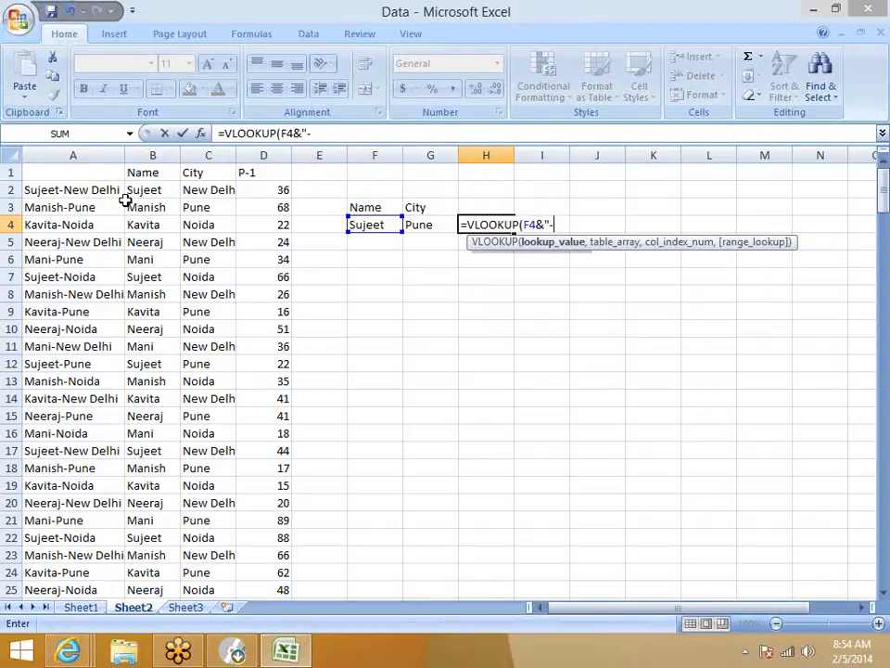
text(&)
key(Left)
Step: Complete the H4 VLOOKUP formula with A:D as the table array, 4 as the column index and 0 for an exact match
text(,)
key(Left)
key(Left)
key(Left)
key(Left)
key(Left)
key(Left)
key(Left)
key(ctrl+space)
key(shift+Right)
key(shift+Right)
key(shift+Right)
text(,4,0)
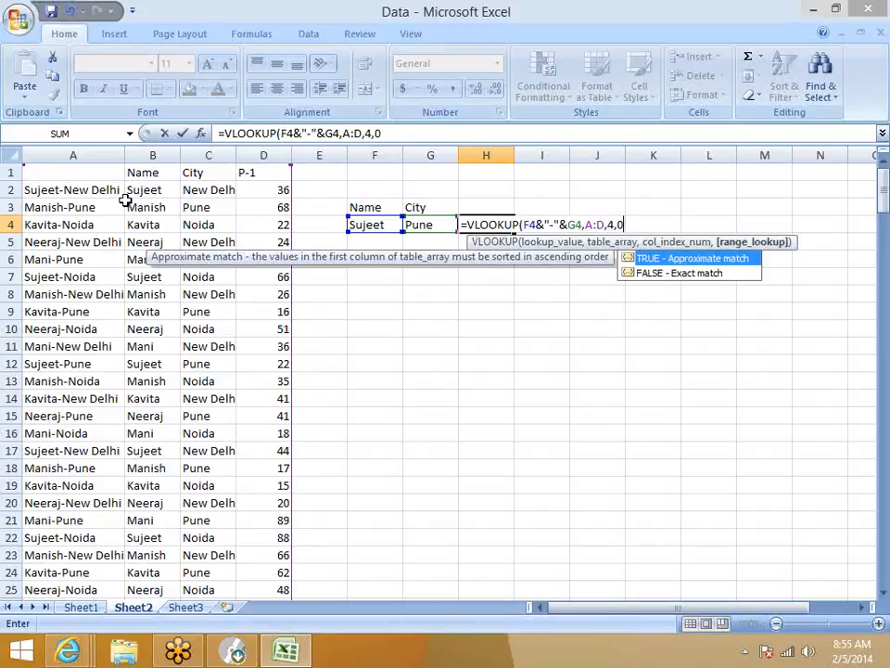
key(Return)
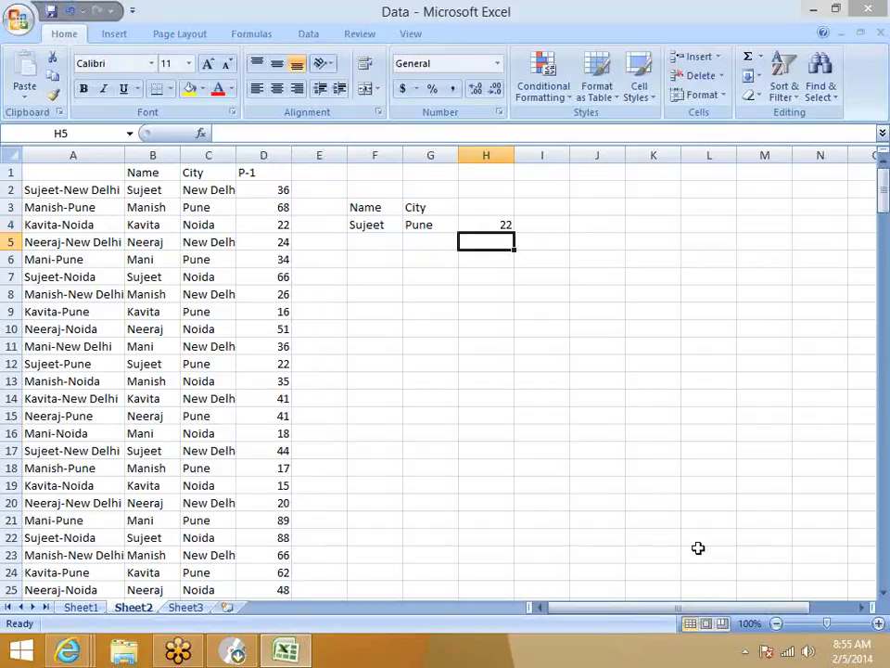
Step: Examine the arguments of the H4 lookup formula, the helper formulas in column A and the matching source row's P-1 value
click(502, 386)
click(504, 224)
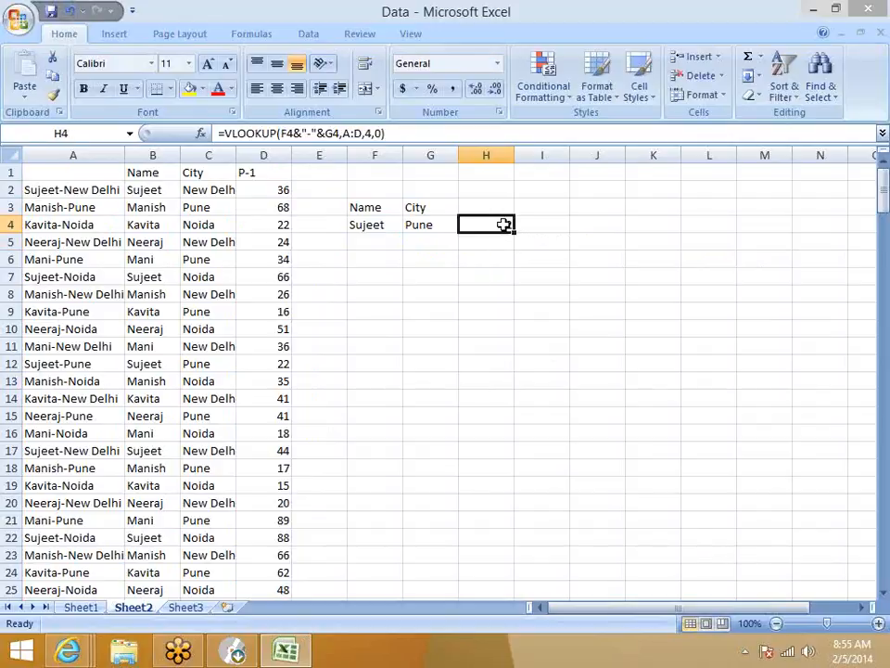
drag(437, 143, 433, 158)
click(319, 136)
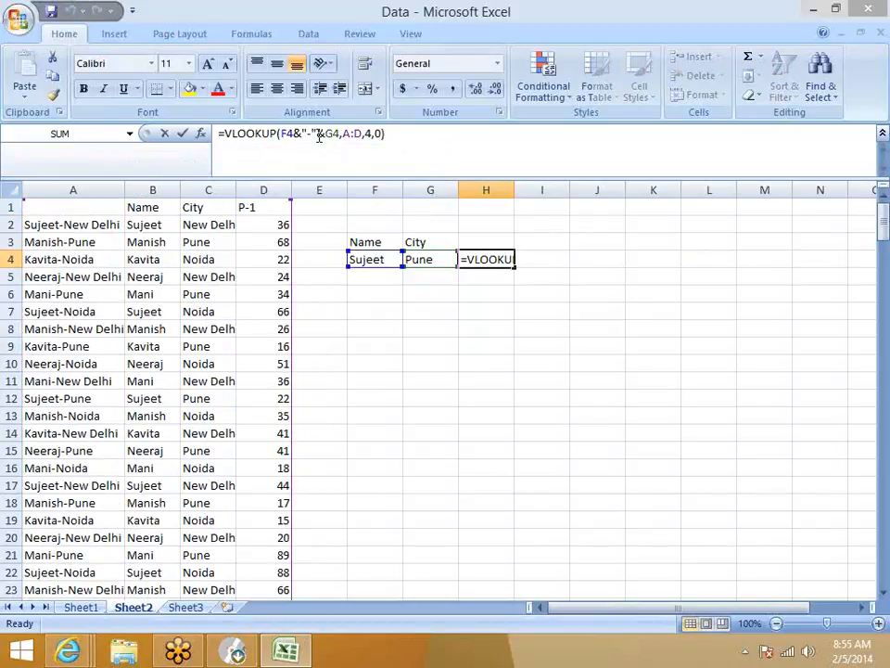
key(Escape)
click(87, 225)
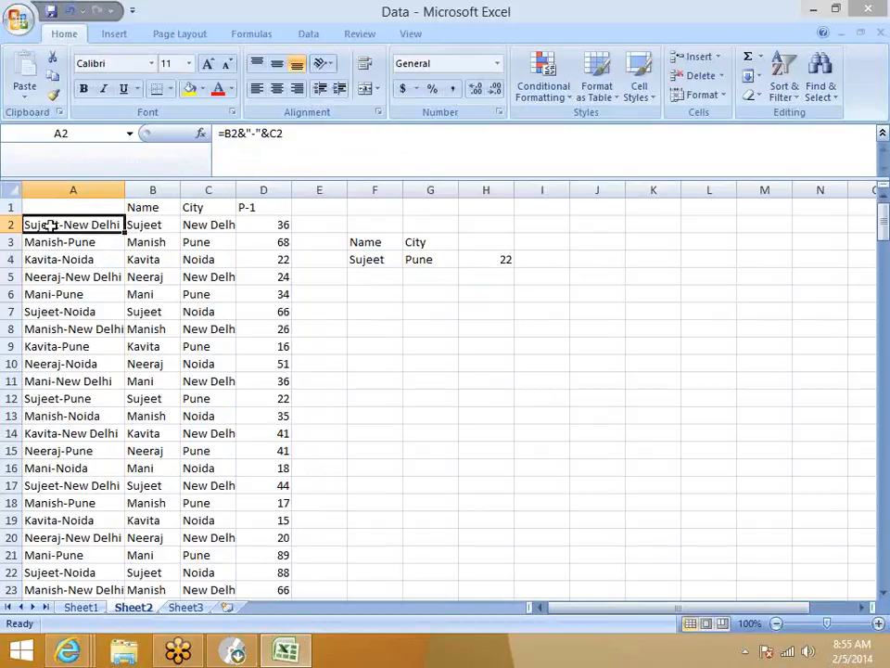
click(100, 242)
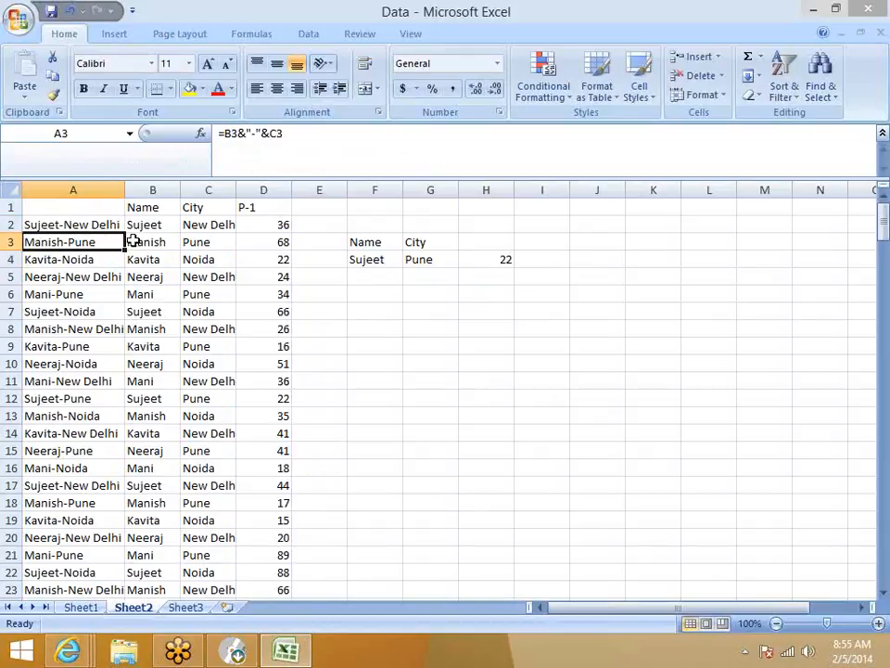
click(490, 260)
double_click(287, 134)
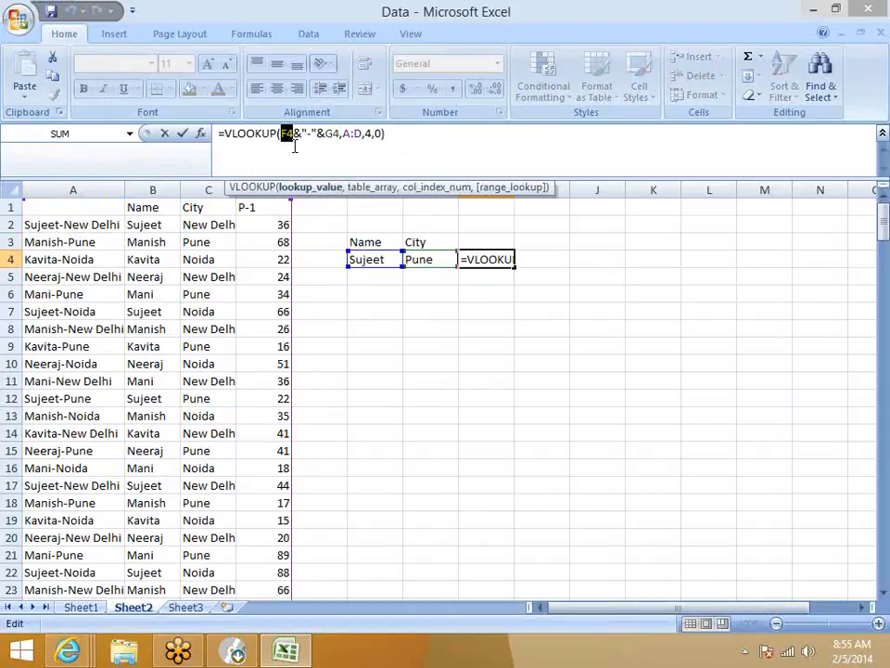
double_click(348, 134)
click(371, 132)
key(Return)
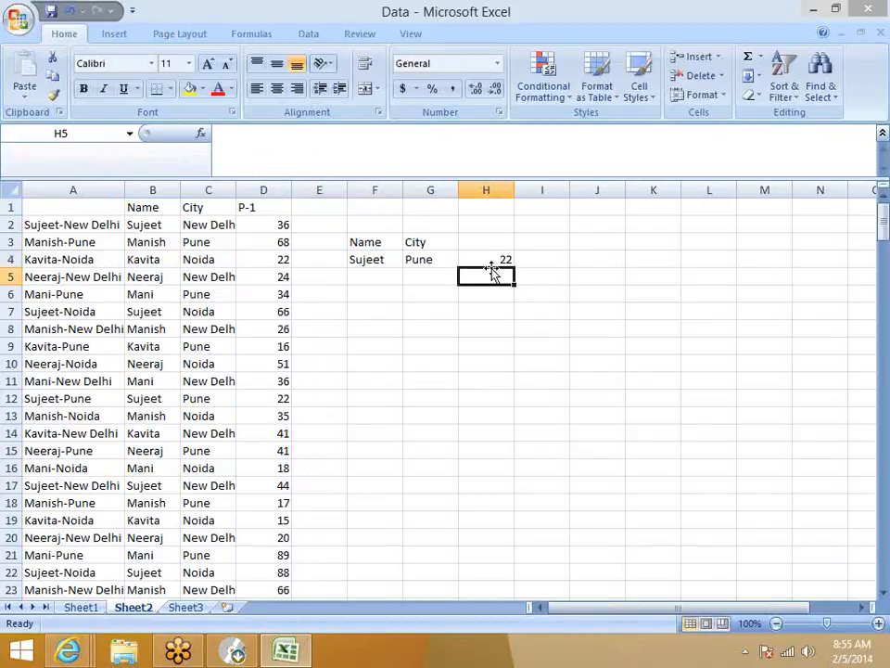
click(160, 227)
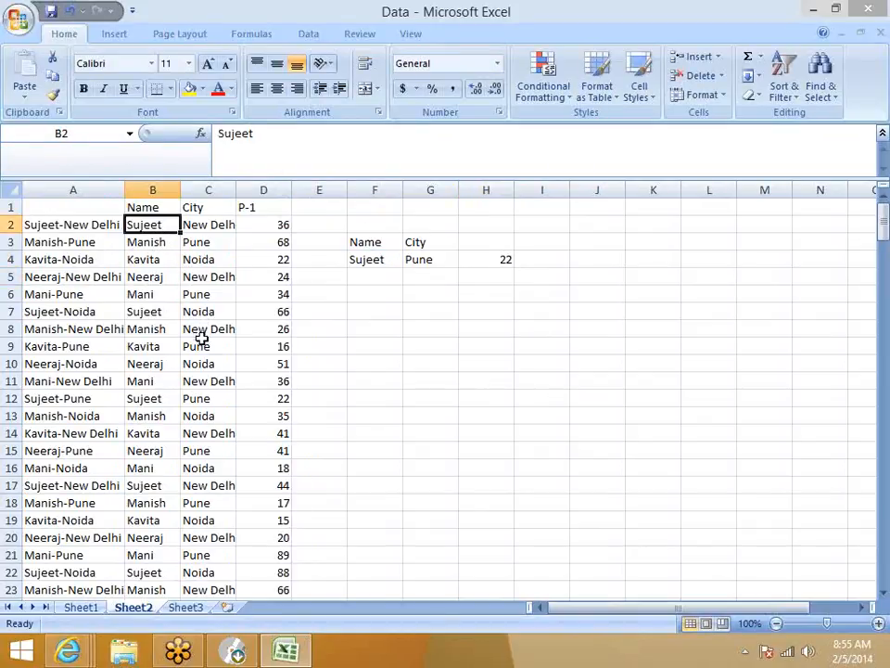
click(206, 398)
click(282, 397)
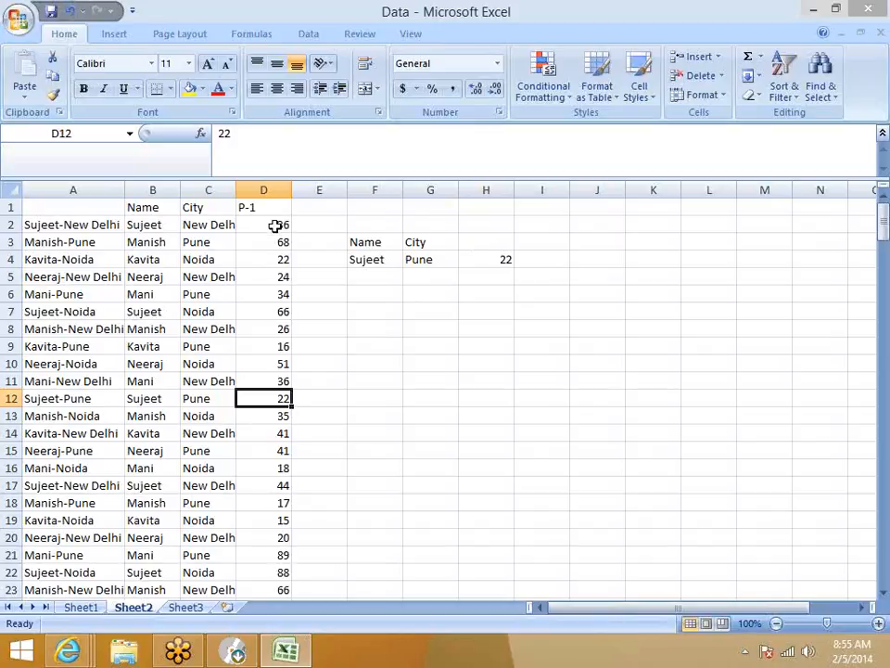
click(509, 267)
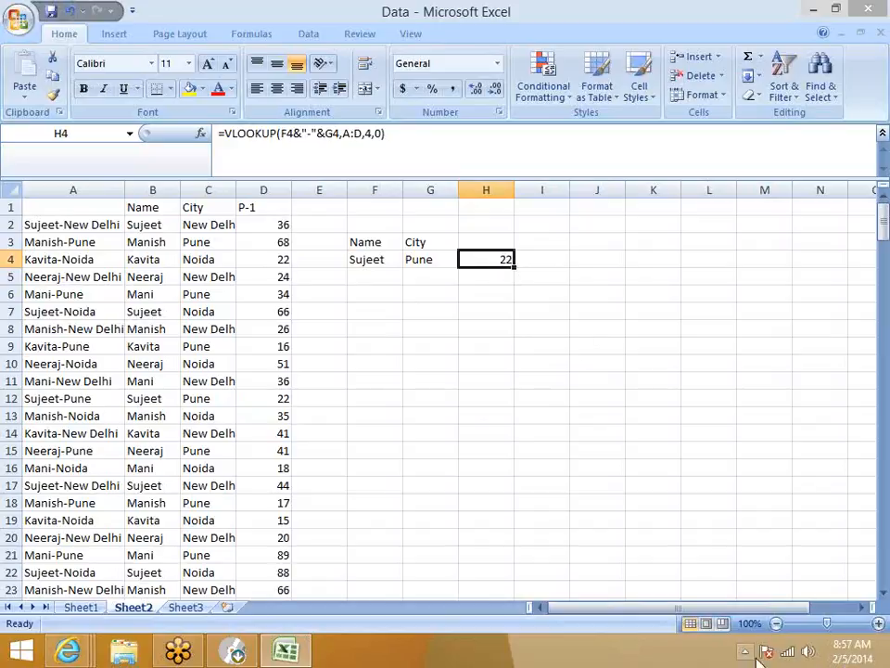
Step: Connect to the TP-LINK_B7F2FE Wi-Fi network with its network security key and allow device discovery on it
click(790, 654)
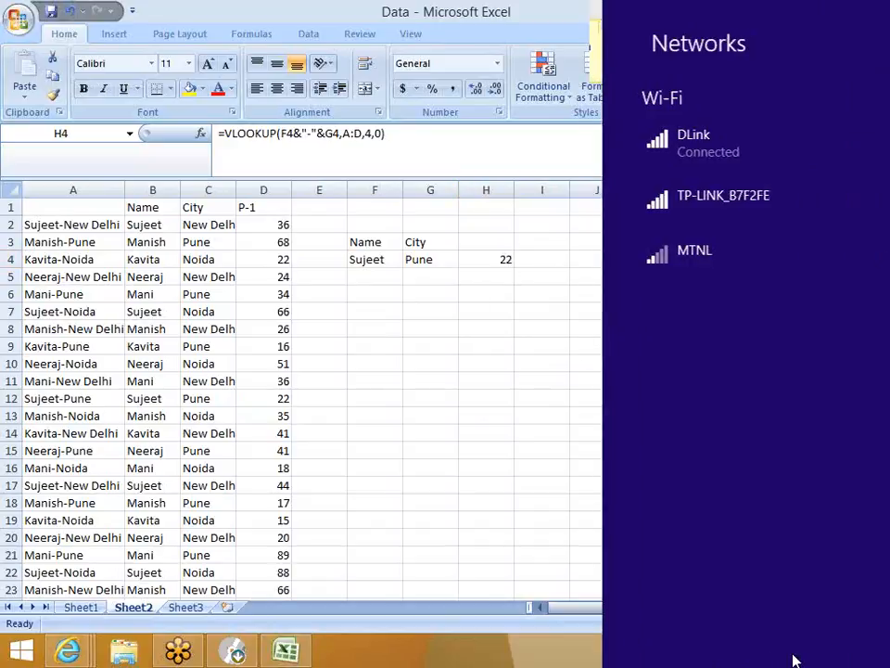
click(705, 206)
click(807, 303)
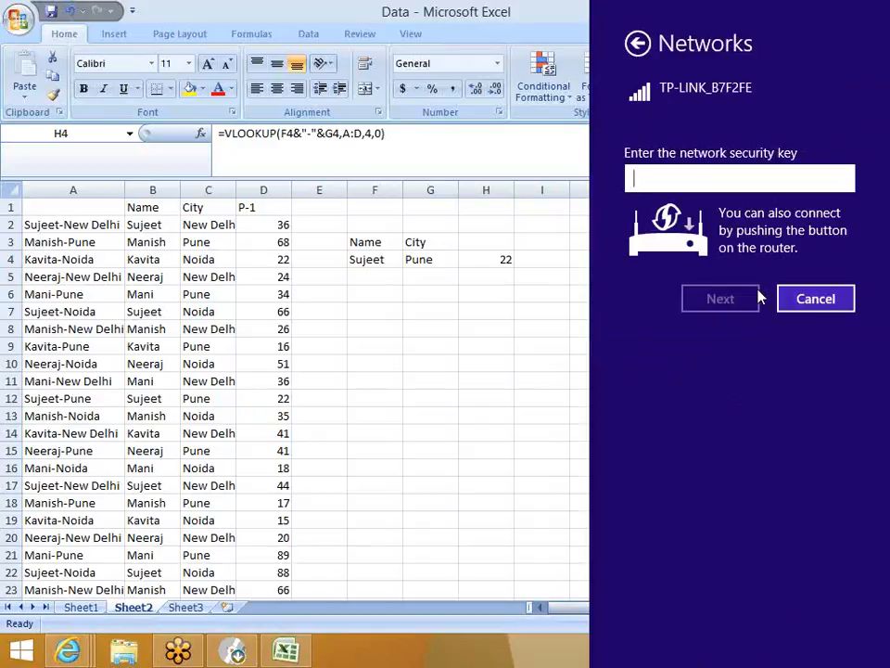
text(••••••••)
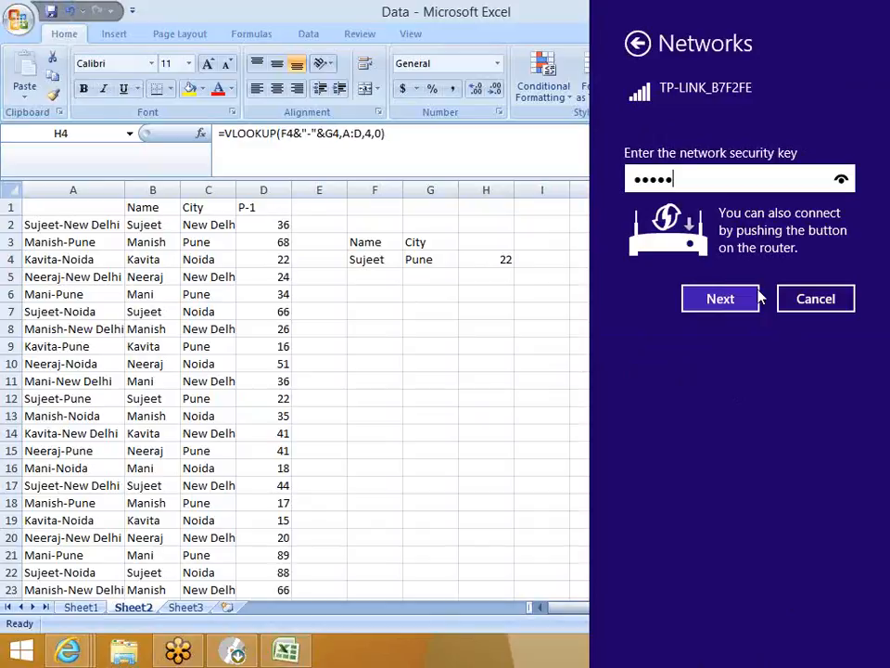
click(756, 298)
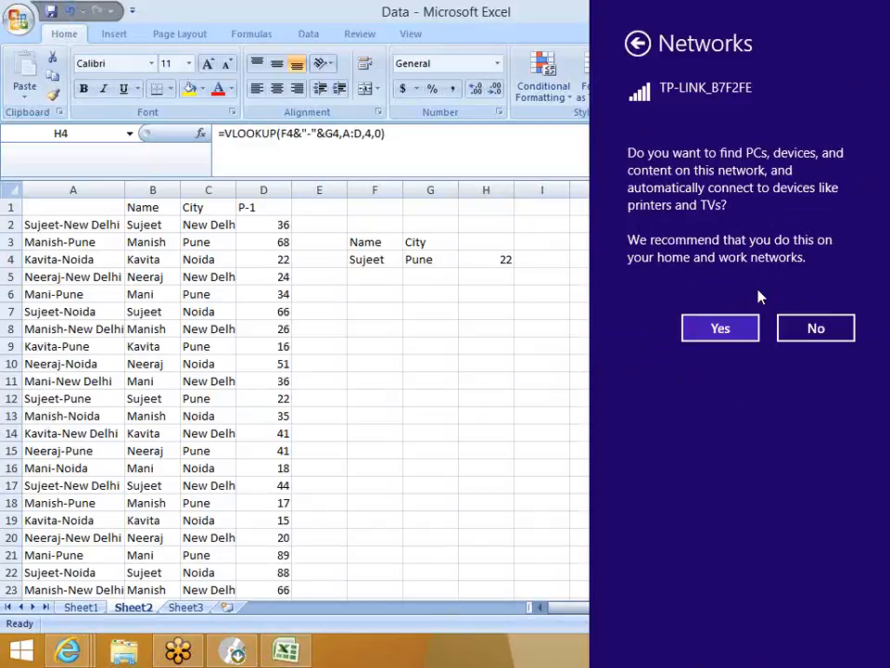
key(Return)
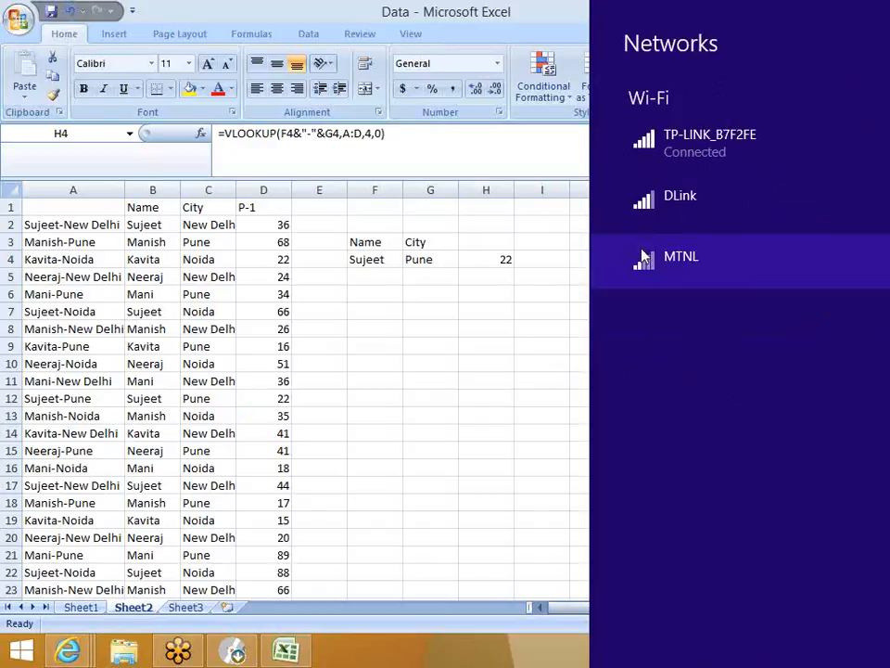
click(485, 342)
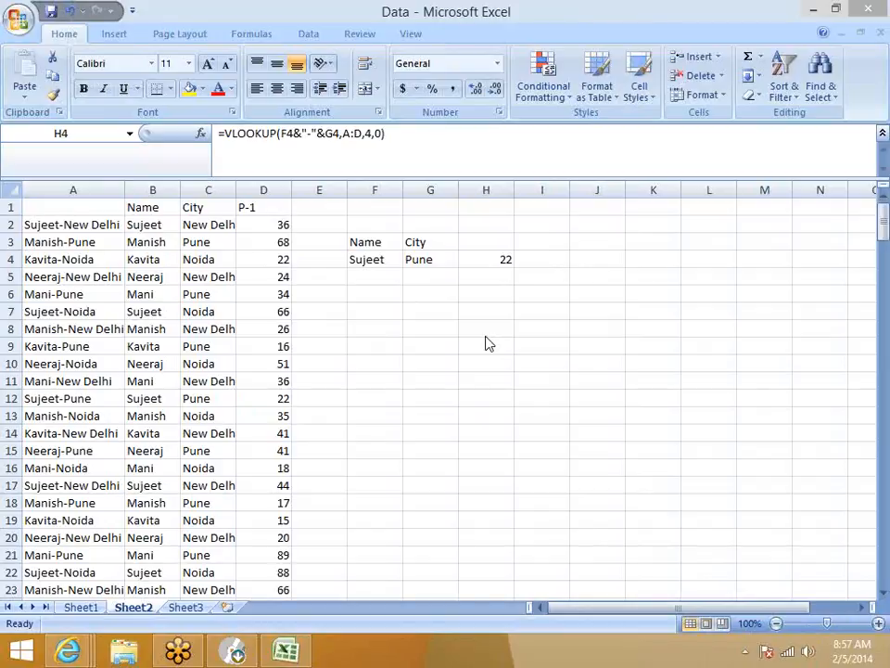
Step: Copy the Name, City and P-1 columns from Sheet2 to the start of Sheet3
click(164, 203)
click(161, 201)
drag(139, 190, 244, 210)
key(ctrl+c)
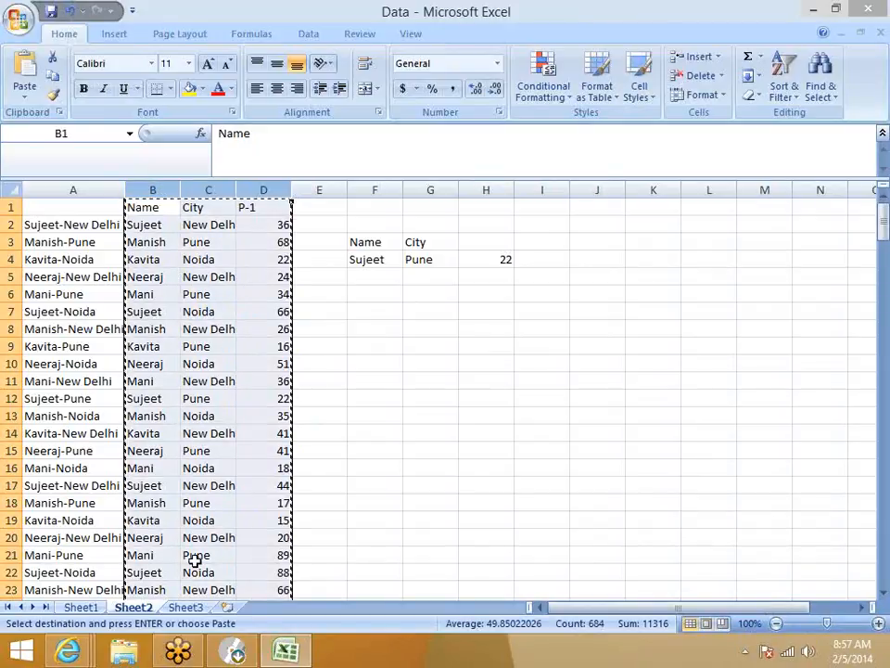
click(185, 607)
key(ctrl+v)
key(Escape)
Step: Add an ID header in D1 of Sheet3 and enter 1 as the first ID in D2
click(220, 213)
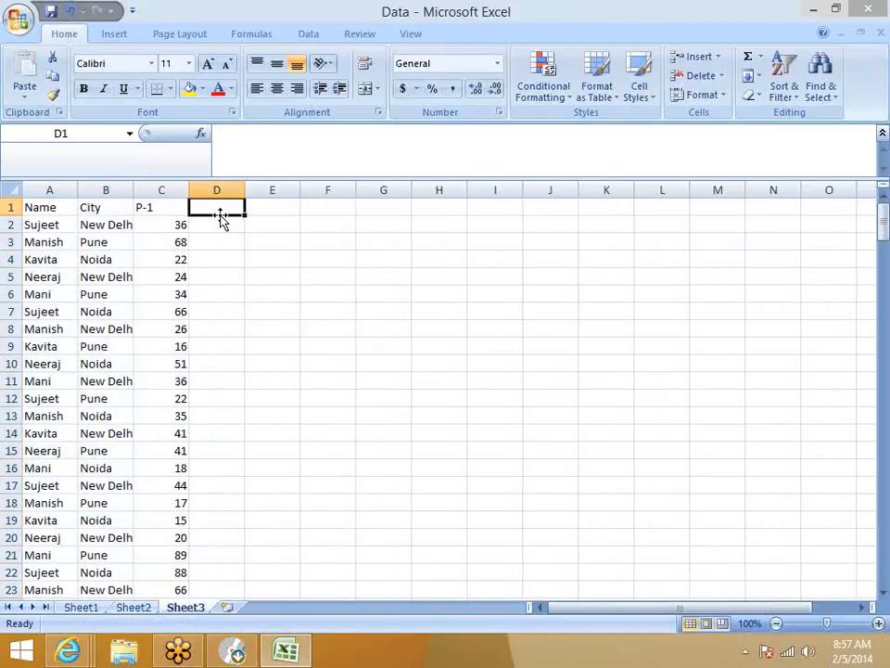
text(ID)
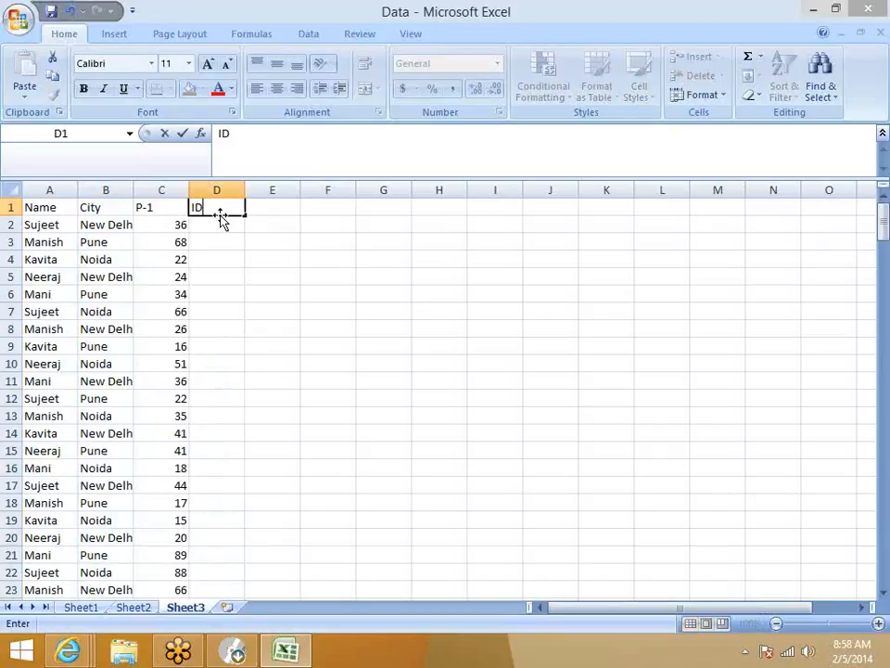
key(Return)
text(1)
key(Return)
Step: Enter the formula +D2+1 in D3 and fill it down the ID column to the last data row
text(+)
click(220, 217)
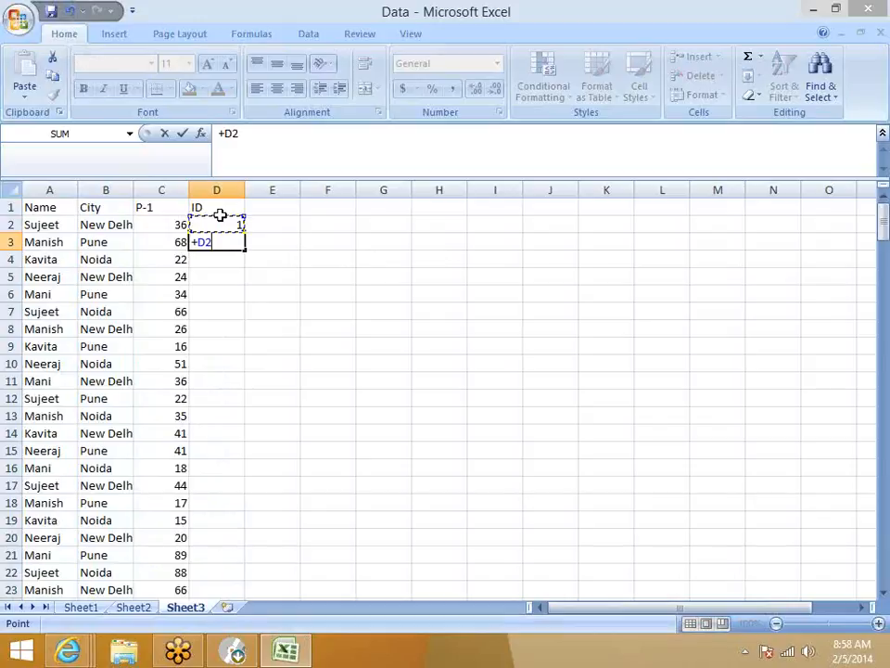
text(+)
text(1)
key(Return)
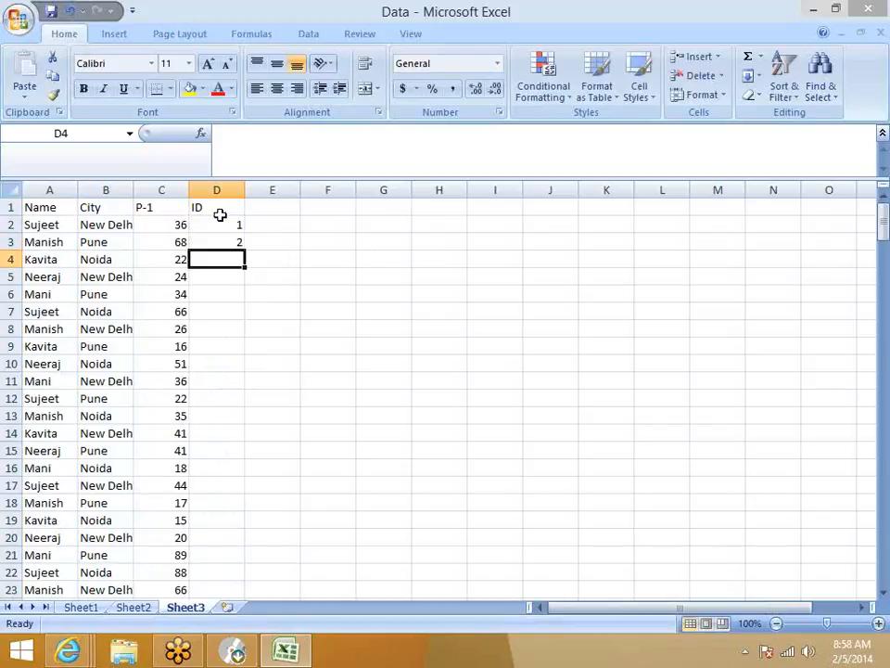
click(231, 242)
double_click(244, 250)
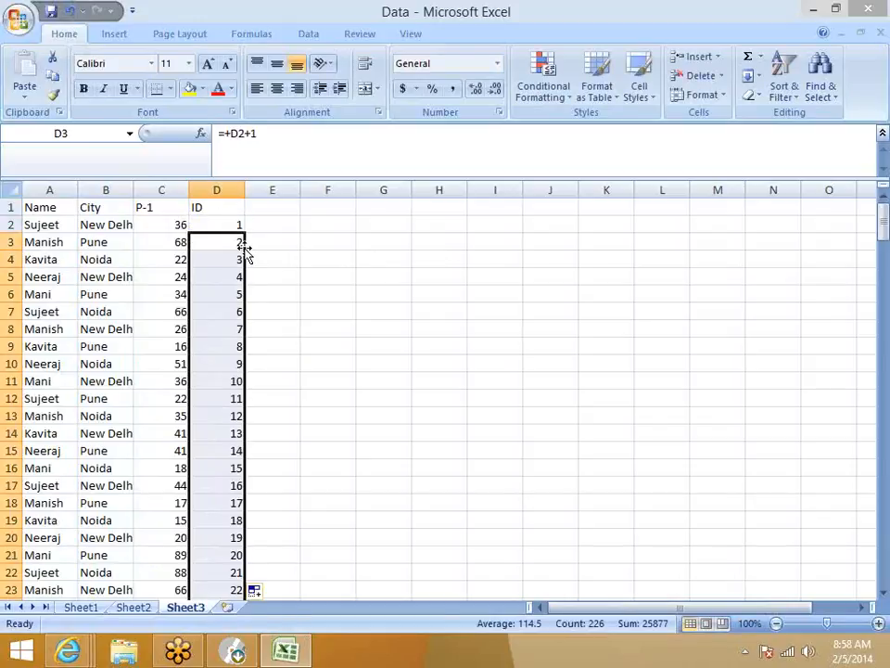
click(285, 244)
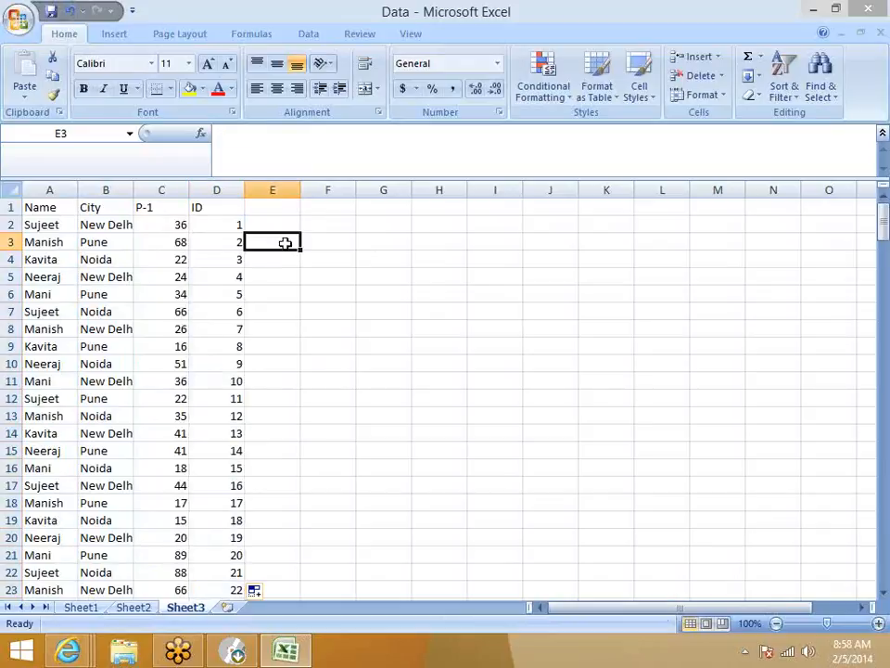
Step: Enter 4 in G7 as the ID to look up
click(375, 315)
text(4)
key(Right)
Step: Copy the Name, City and P-1 headers from A1:C1 to H6:J6
key(Left)
key(Left)
key(Left)
key(Left)
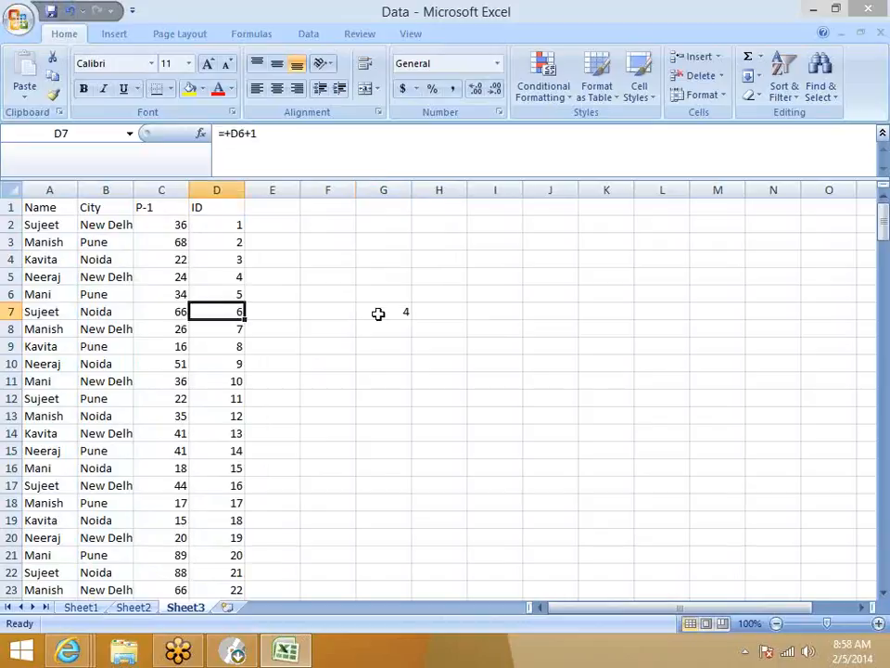
key(Left)
key(Left)
key(Left)
key(Up)
key(Up)
key(Up)
key(Up)
key(Up)
key(Up)
key(shift+Right)
key(shift+Right)
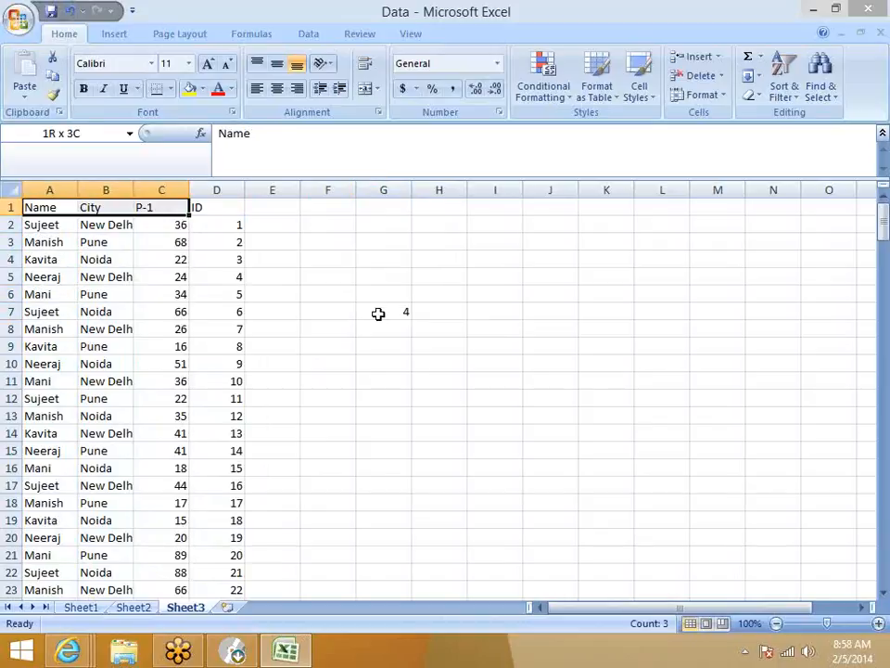
key(ctrl+c)
key(Right)
key(Right)
key(Right)
key(Right)
key(Right)
key(Right)
key(Right)
key(Down)
key(Down)
key(Down)
key(Down)
key(Down)
key(ctrl+v)
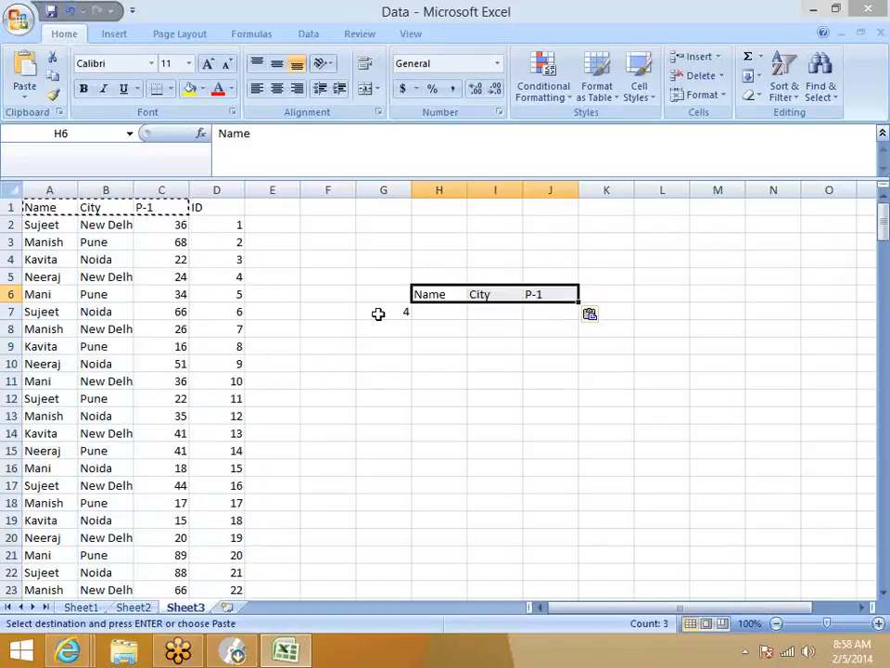
key(Escape)
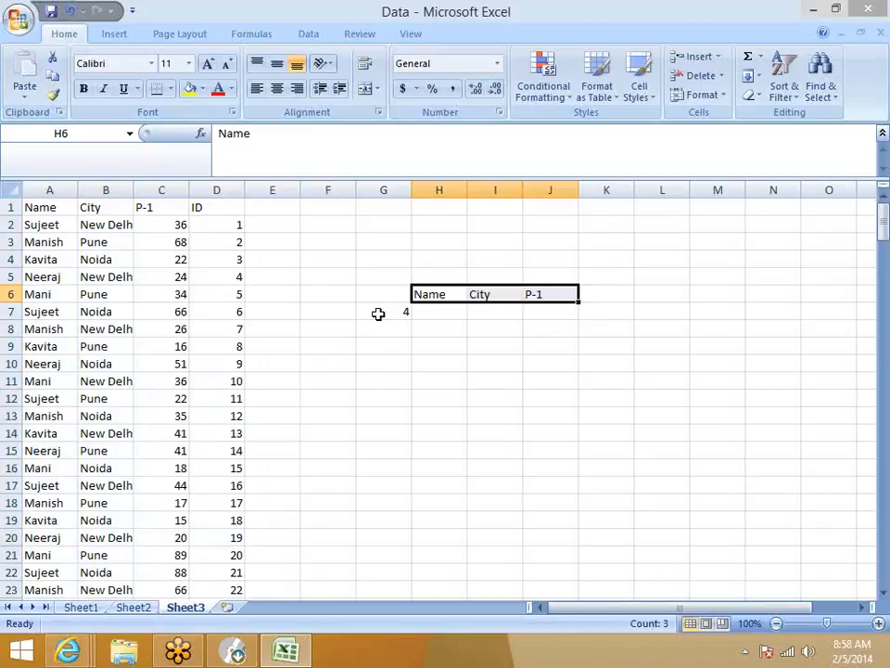
click(237, 240)
click(233, 205)
drag(225, 188, 368, 185)
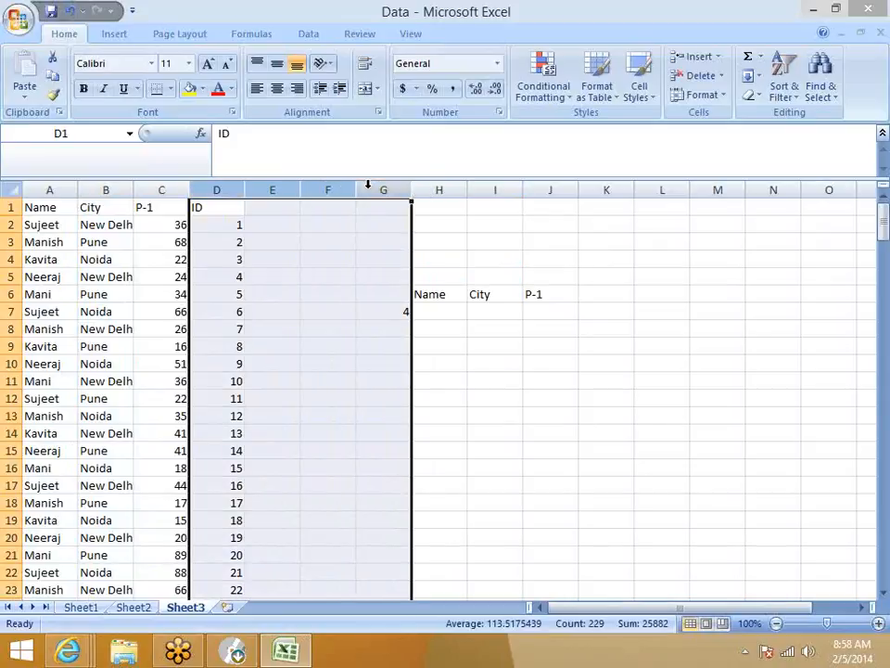
click(270, 224)
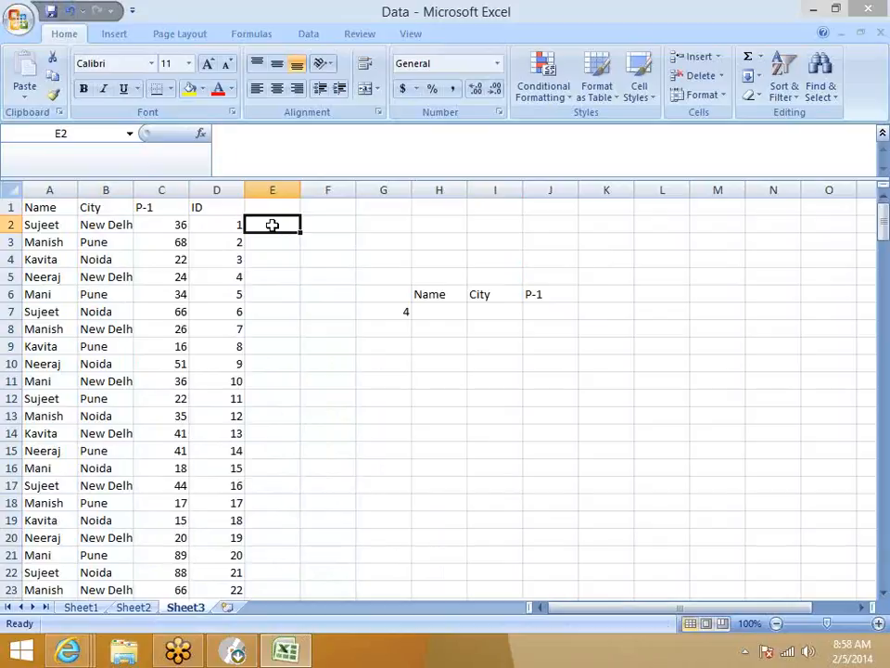
Step: Enter the formula =MATCH(G7,D:D,0) in G8 to find the row position of the lookup ID
key(Down)
key(Down)
key(Down)
key(Down)
key(Down)
key(Down)
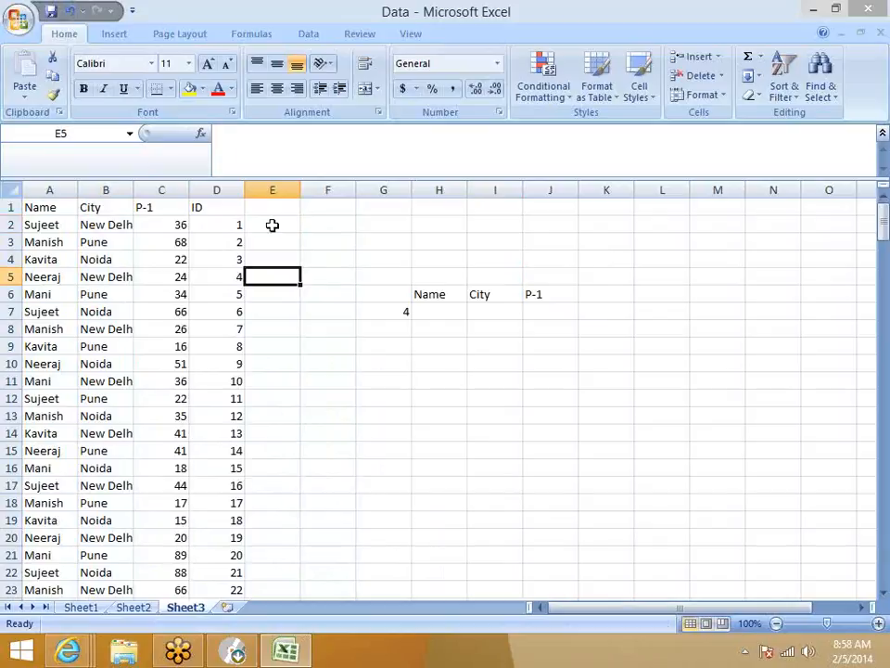
key(Right)
key(Right)
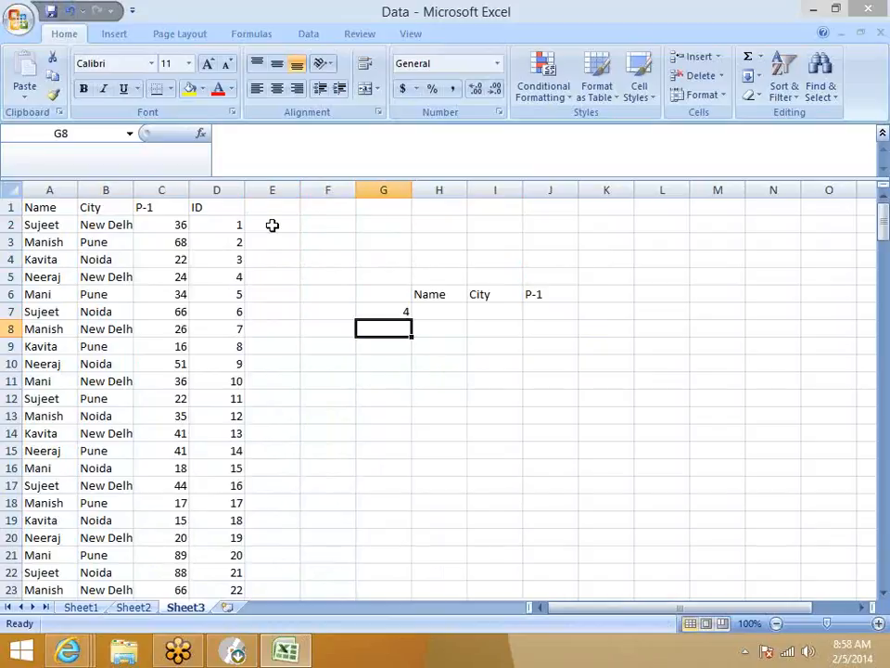
text(=m)
key(Tab)
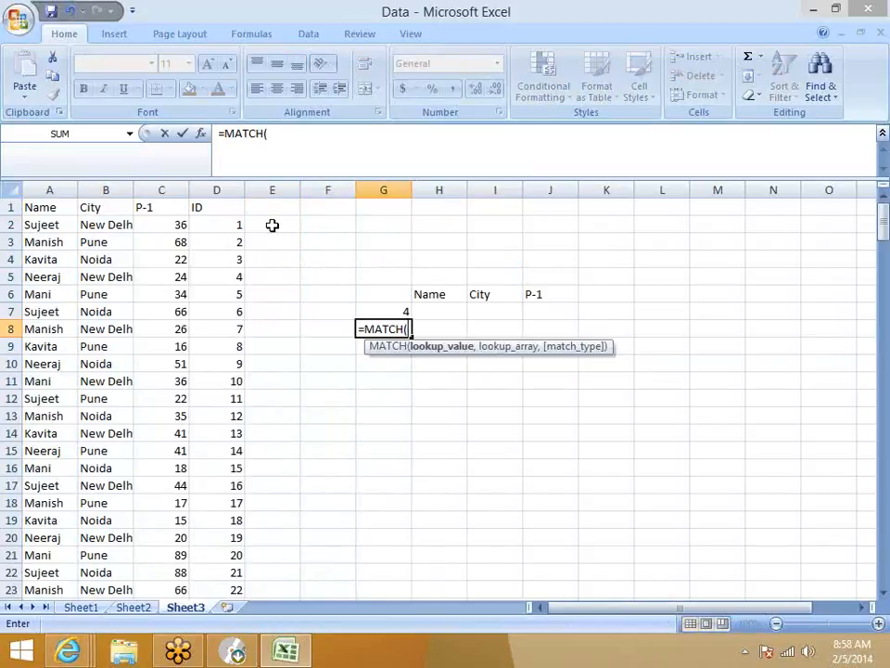
key(Up)
text(.)
key(BackSpace)
key(BackSpace)
text(,)
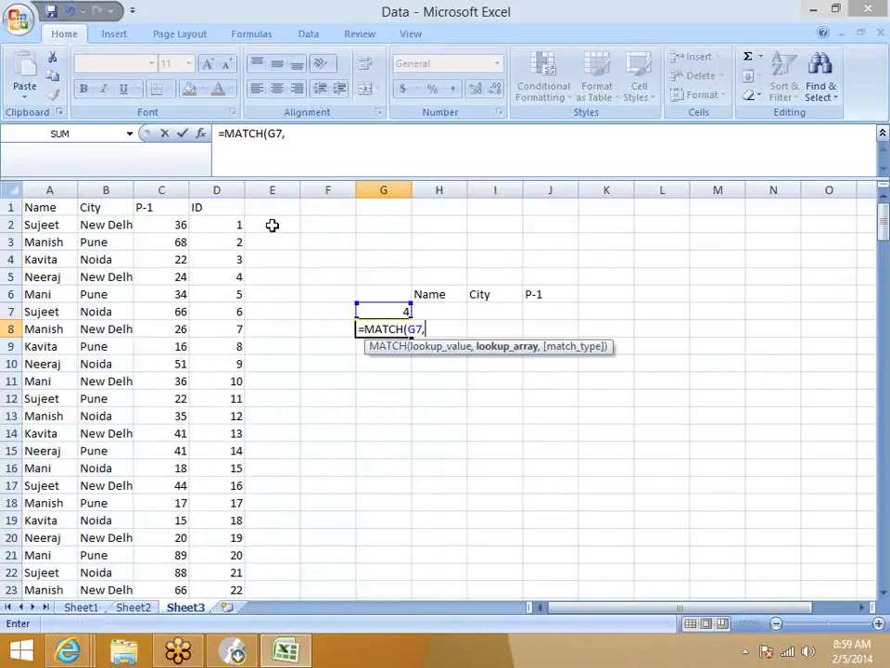
key(Left)
key(Left)
key(Left)
key(ctrl+Up)
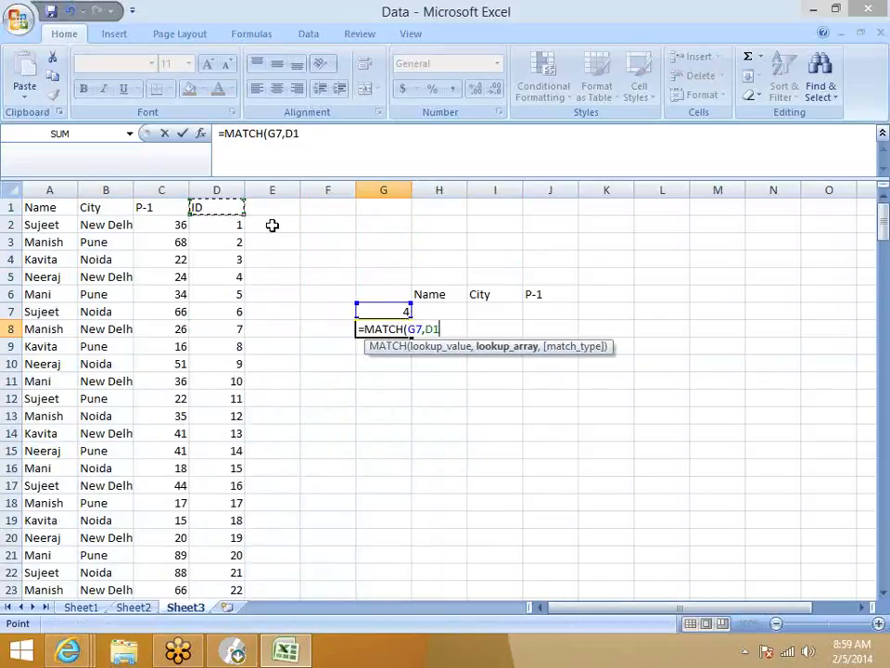
key(ctrl+space)
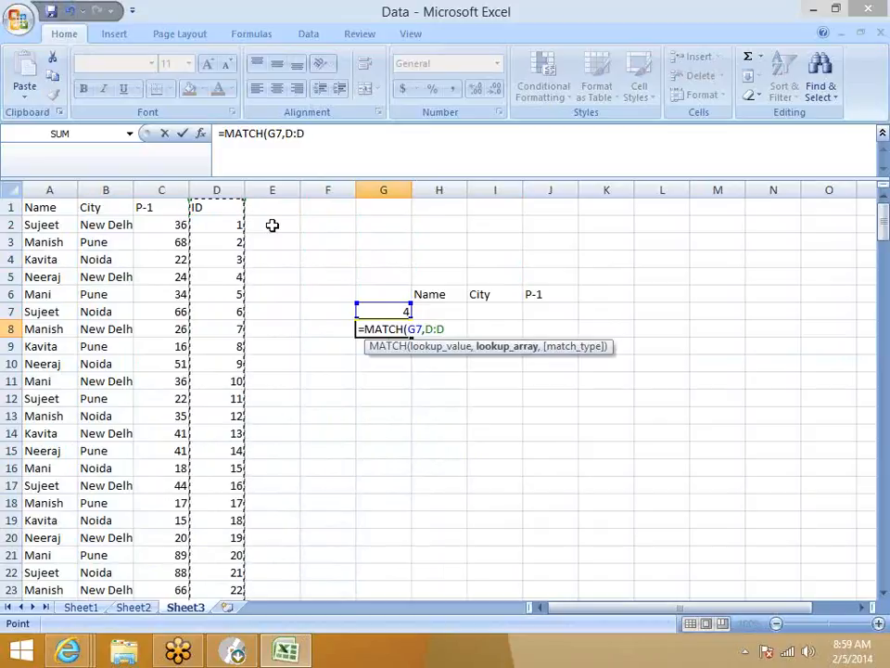
text(,0)
key(Return)
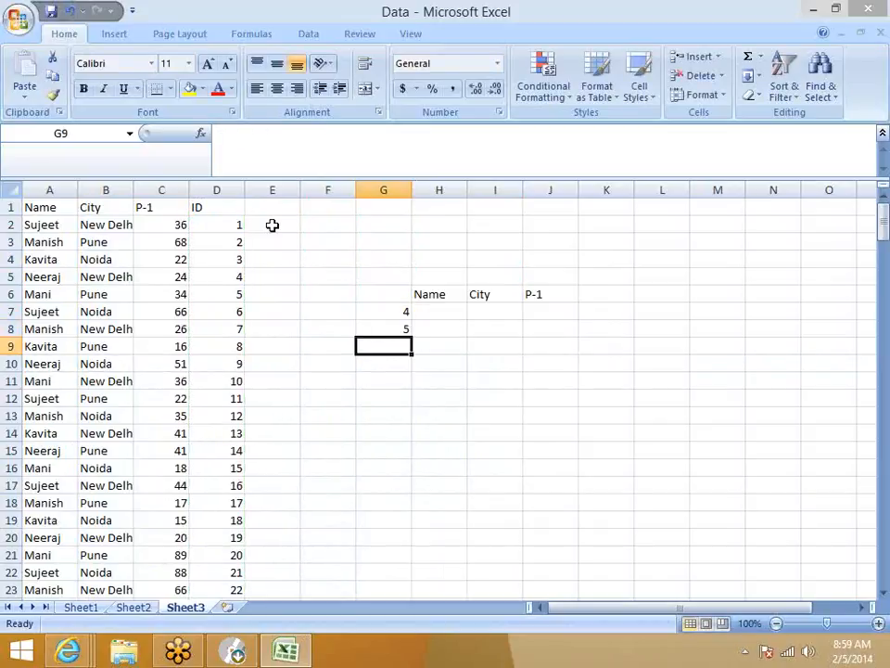
key(Up)
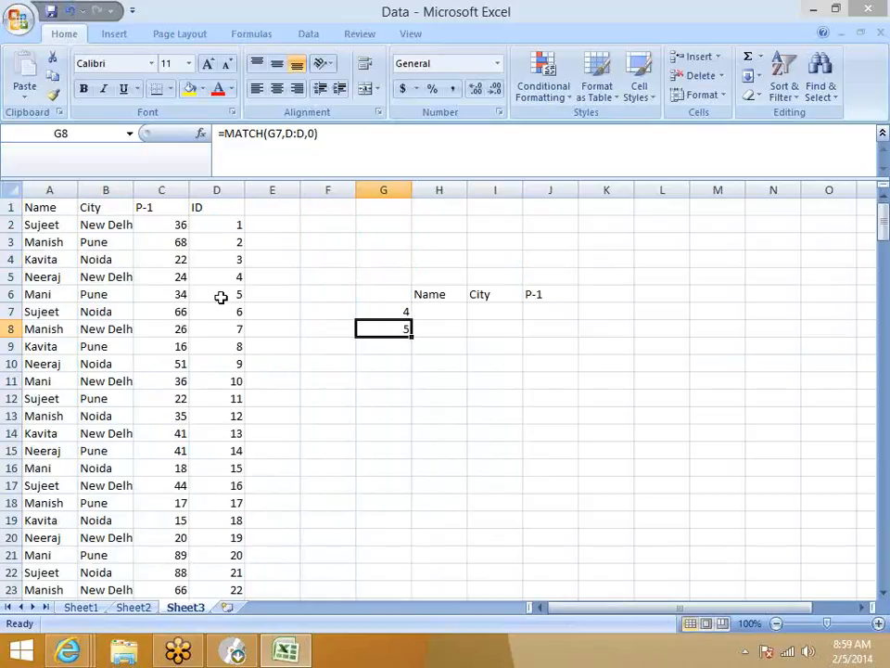
Step: Enter the formula =INDEX(A:D,G8,1) in H7 to retrieve the Name for the lookup ID
key(Up)
key(Right)
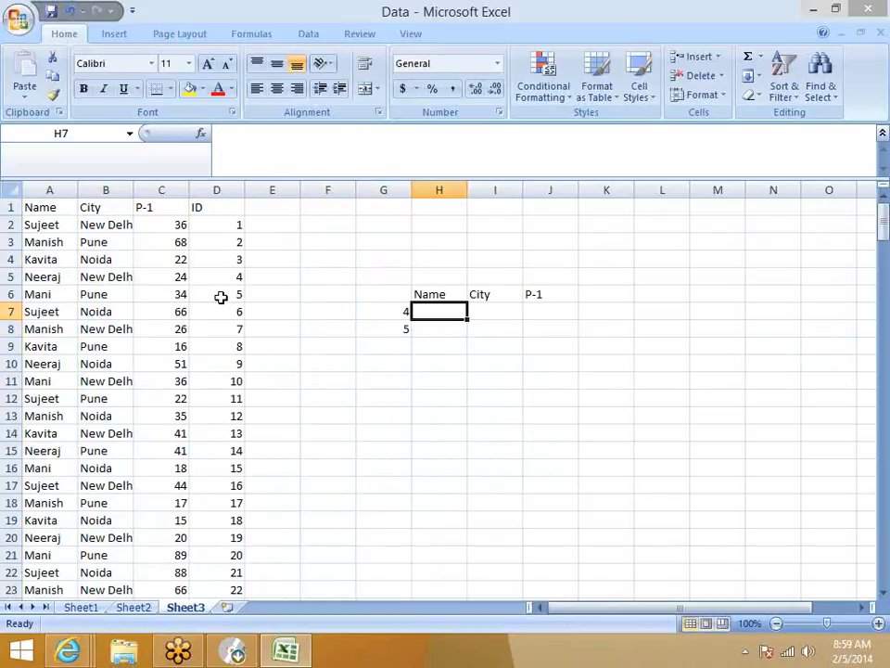
text(=in)
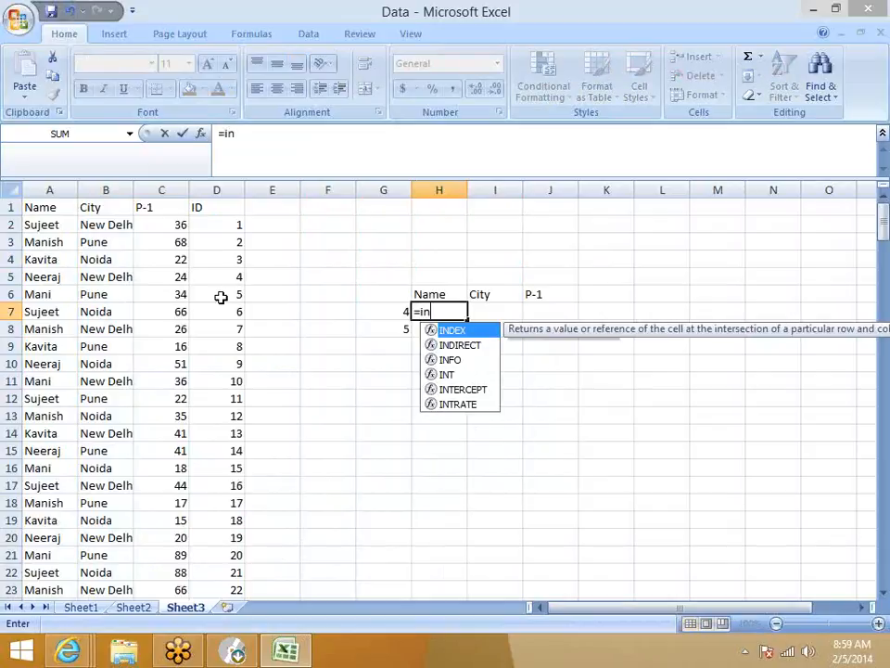
key(Tab)
key(Left)
key(Left)
key(Home)
key(ctrl+space)
key(shift+Right)
key(shift+Right)
key(shift+Right)
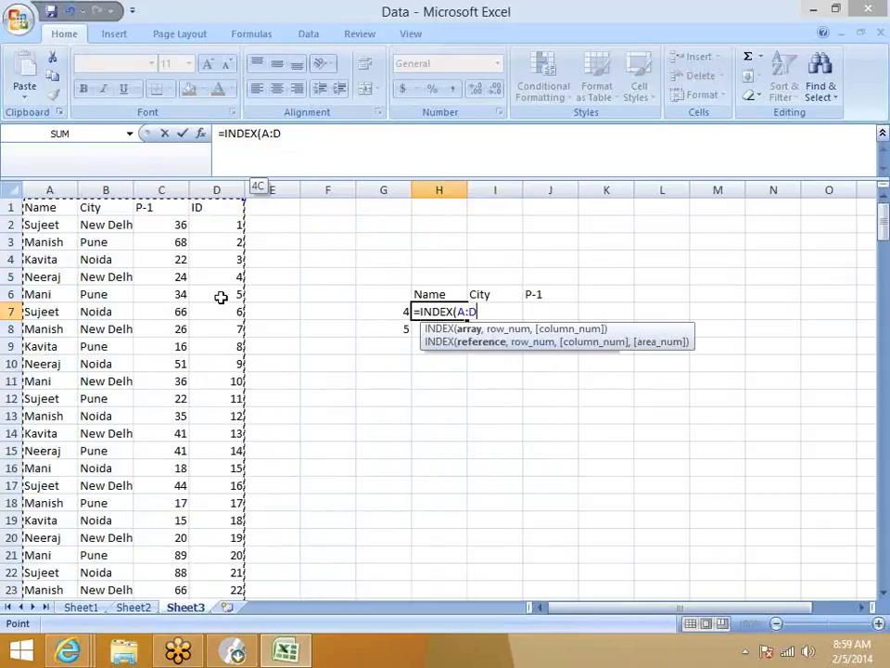
text(,)
key(Left)
key(Down)
text(,)
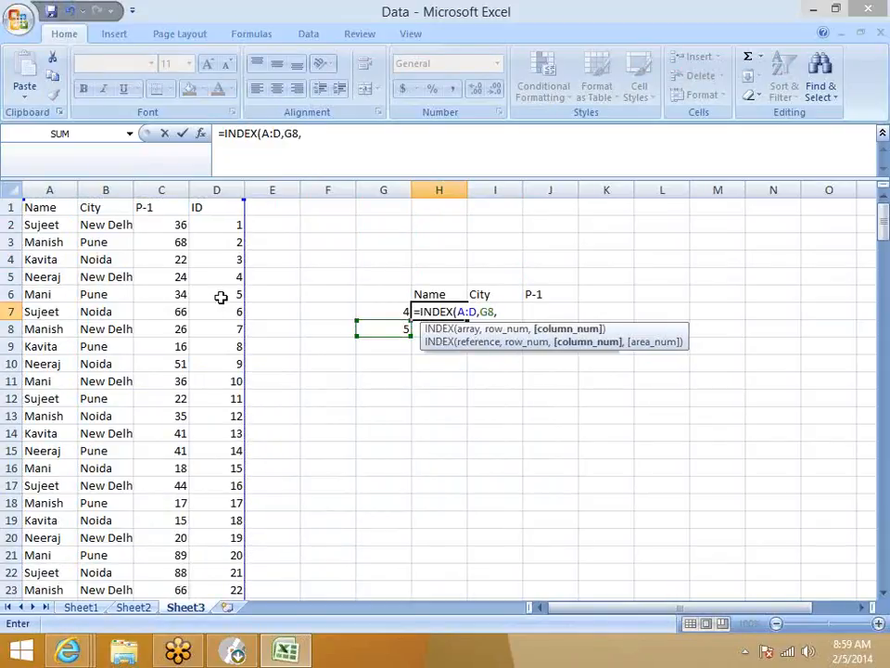
text(1)
key(Return)
Step: Enter the formula =INDEX(A:D,G8,2) in I7 to retrieve the City for the lookup ID
key(Up)
key(Right)
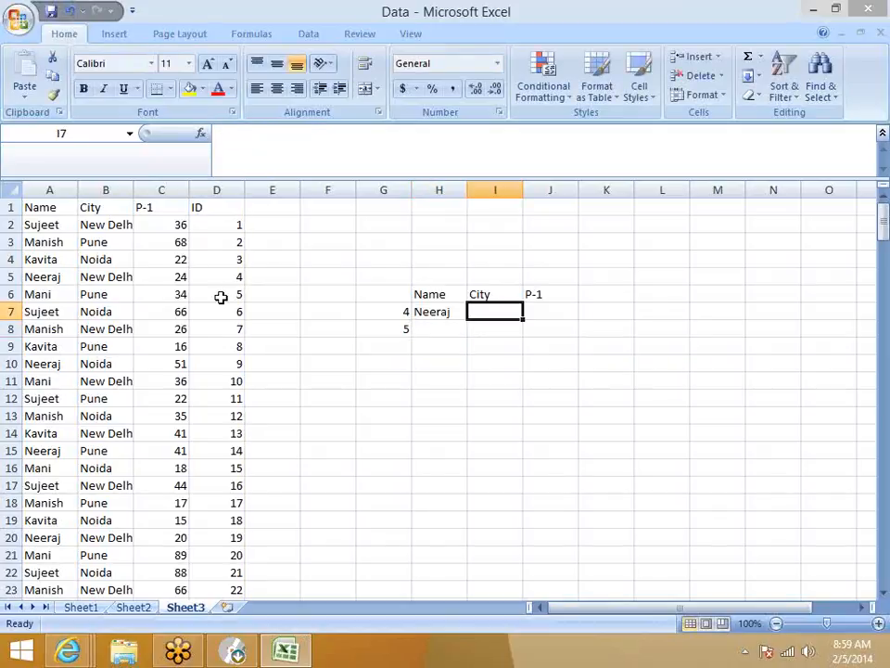
text(=ind)
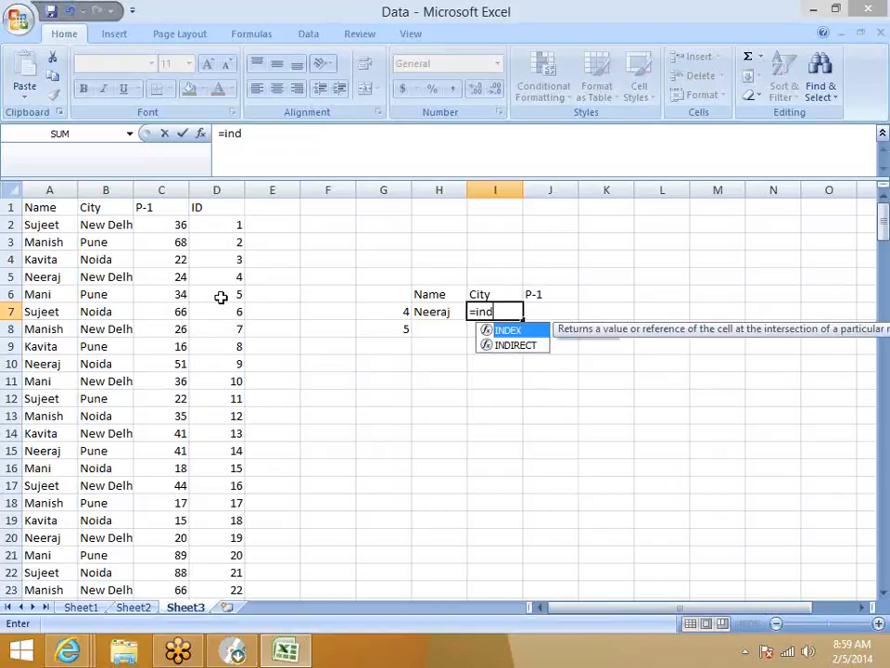
key(Tab)
key(Left)
key(Left)
key(Left)
key(Left)
key(Left)
key(Left)
key(Left)
key(Left)
key(ctrl+space)
key(shift+Right)
key(shift+Right)
key(shift+Right)
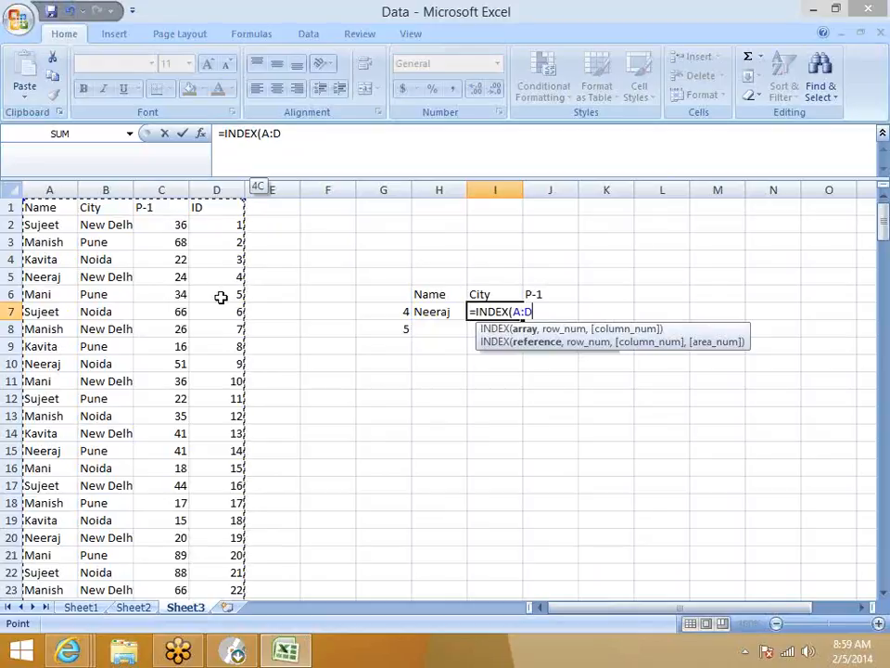
text(,)
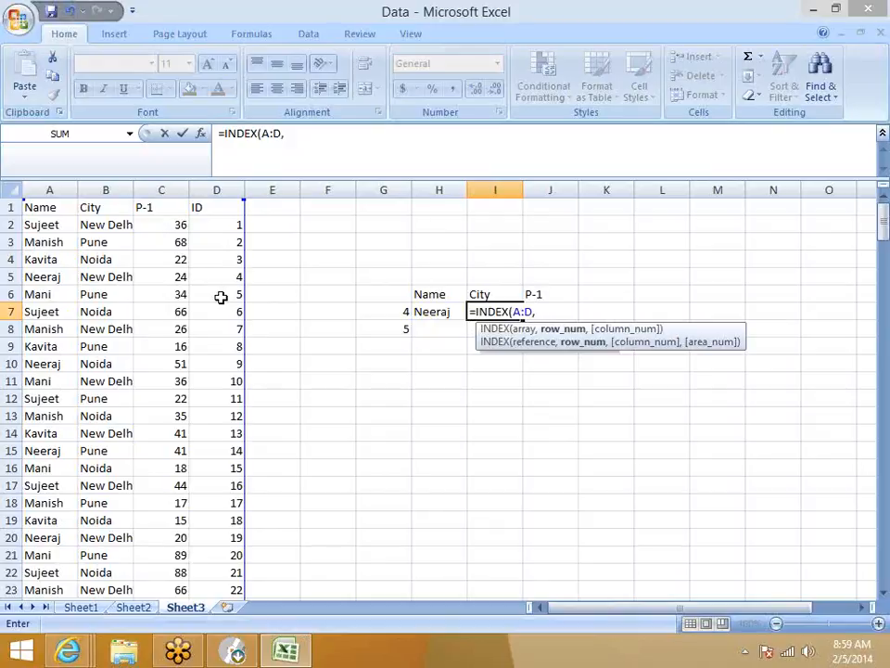
click(384, 326)
text(12)
key(BackSpace)
key(BackSpace)
text(,)
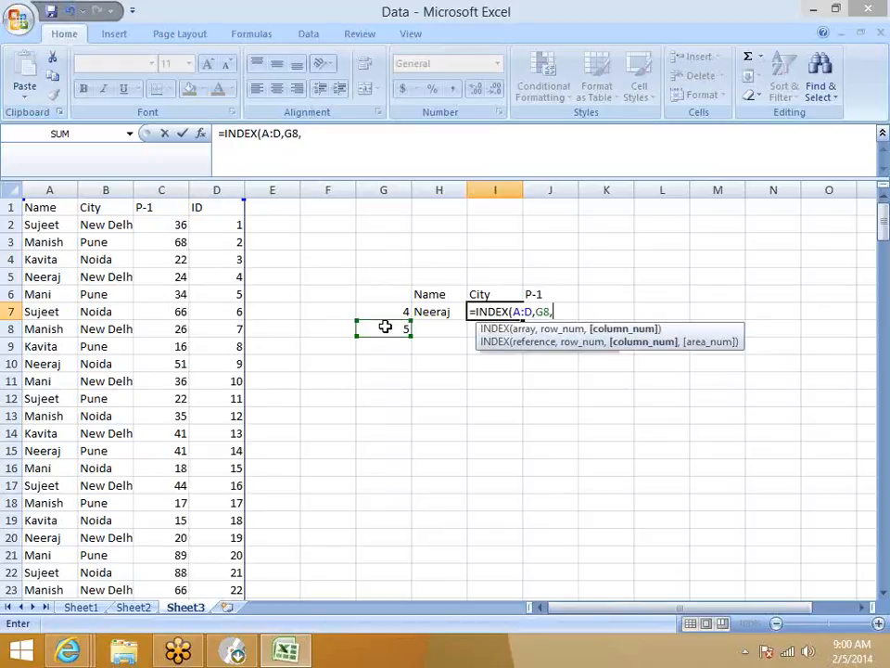
text(2)
key(Return)
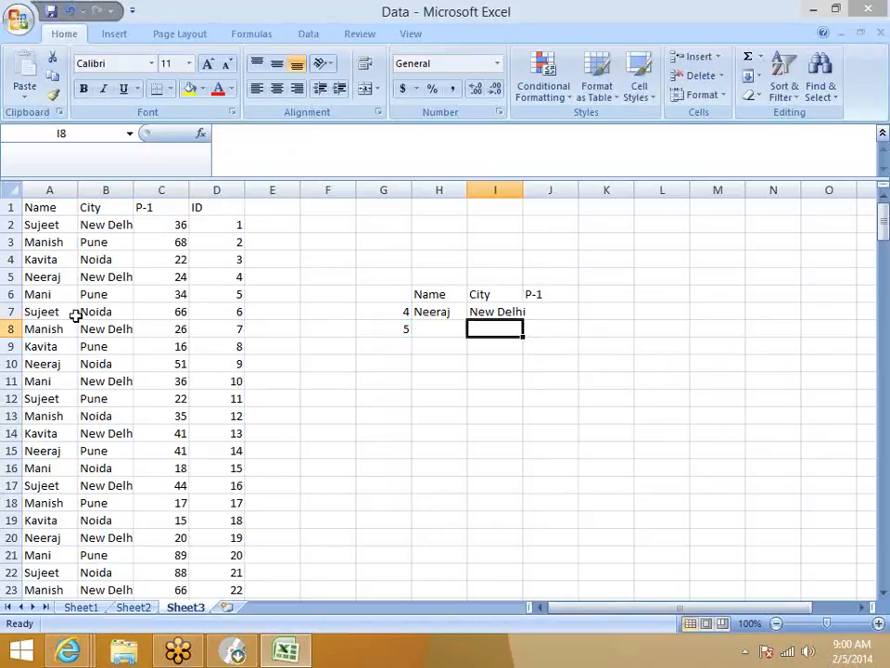
Step: Trace the INDEX position in the data by counting down from A1 to A5 and across to the City in B5
click(41, 207)
key(Down)
key(Down)
key(Down)
key(Down)
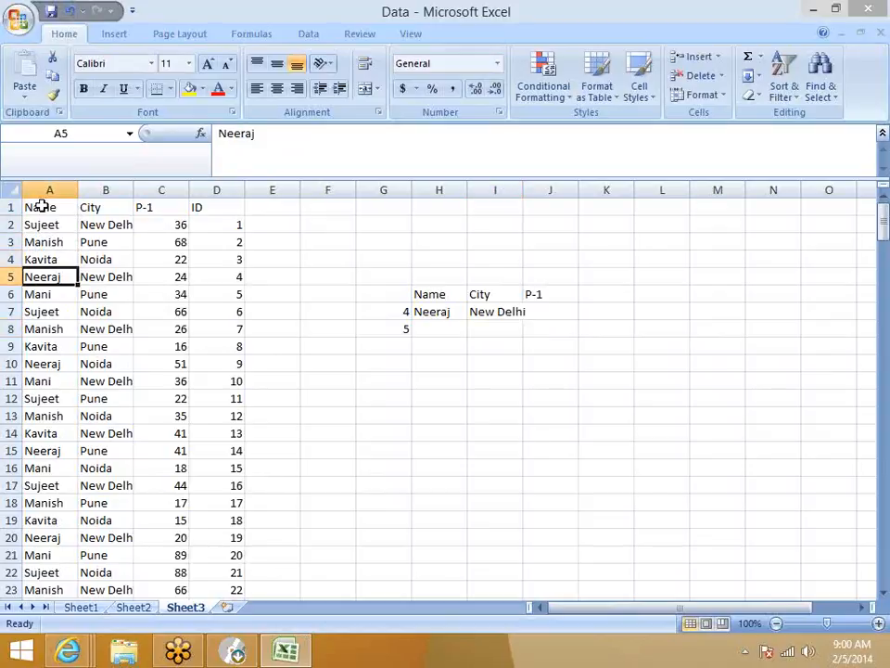
key(Up)
key(Up)
key(Up)
key(Up)
key(Down)
key(Down)
key(Down)
key(Down)
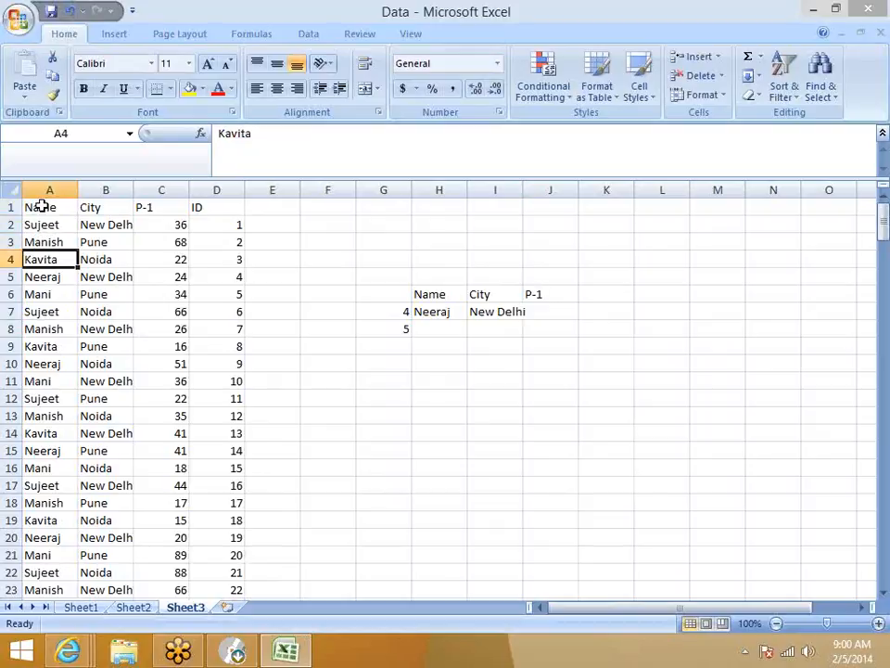
key(Right)
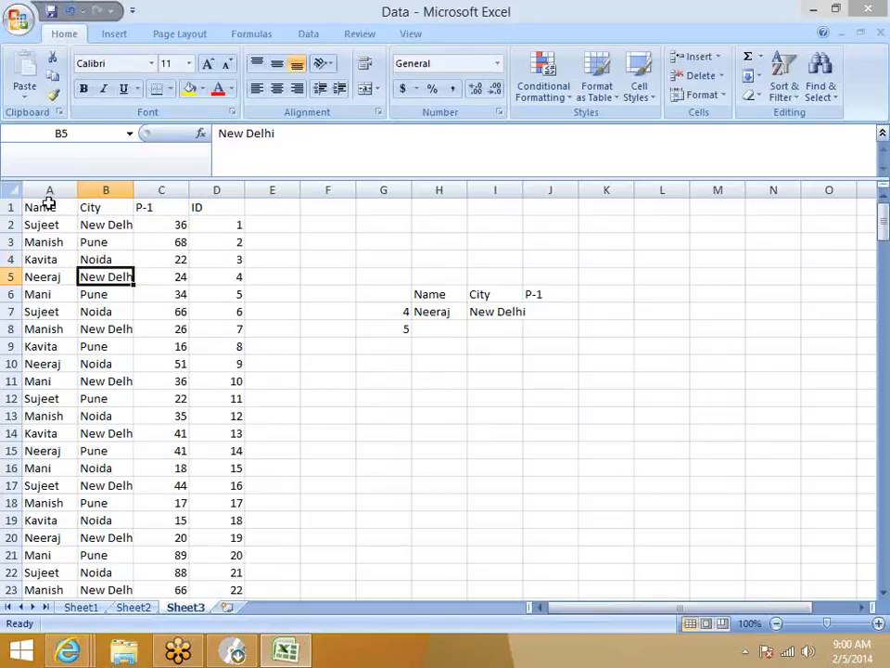
Step: Enter the formula =INDEX(A:D,G8,3) in J7 to retrieve the P-1 value for the lookup ID
click(549, 315)
text(=ind)
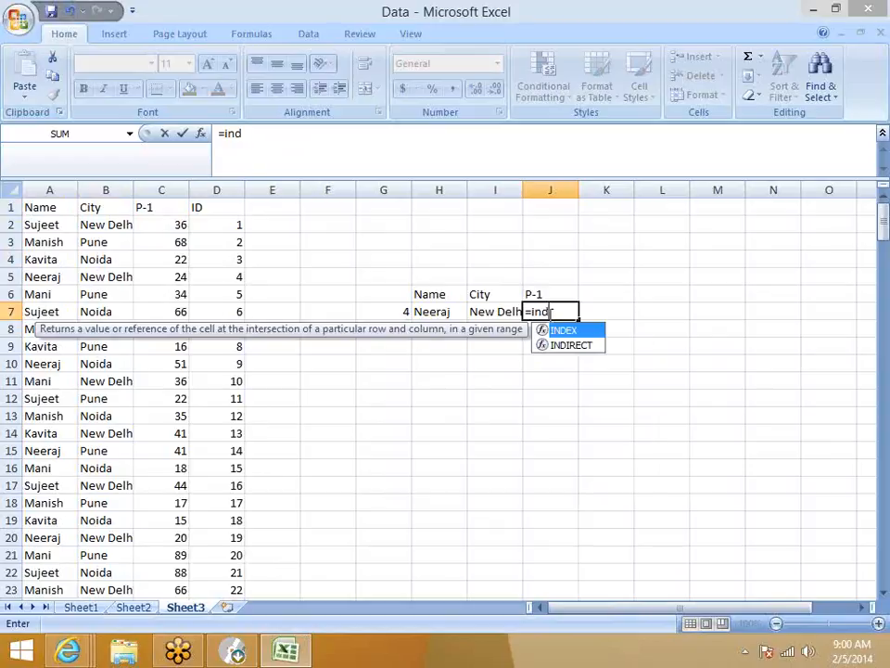
key(Tab)
key(Left)
key(Left)
key(Left)
key(Left)
key(Left)
key(Left)
key(Left)
key(Left)
key(Left)
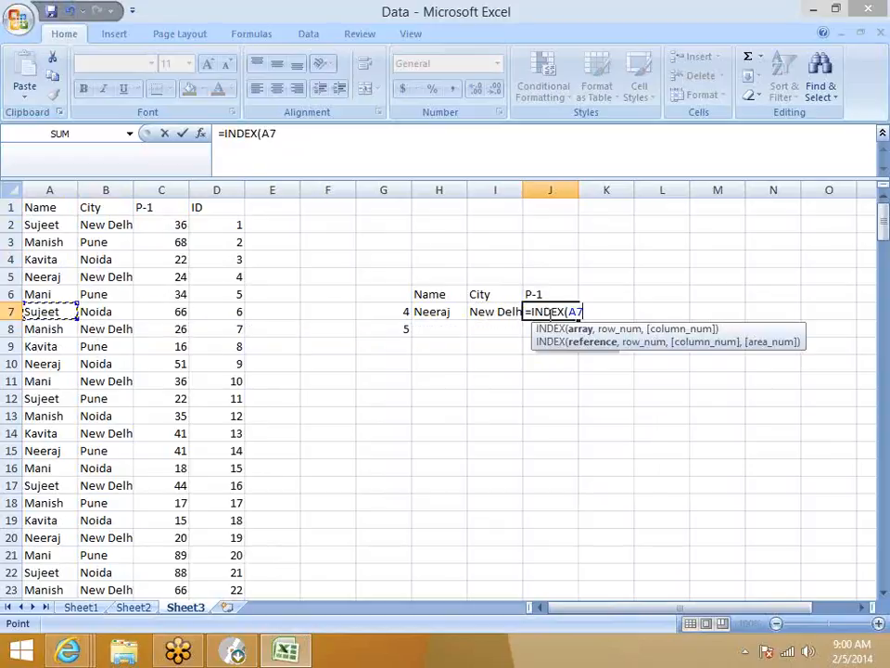
key(ctrl+space)
key(shift+Right)
key(shift+Right)
key(shift+Right)
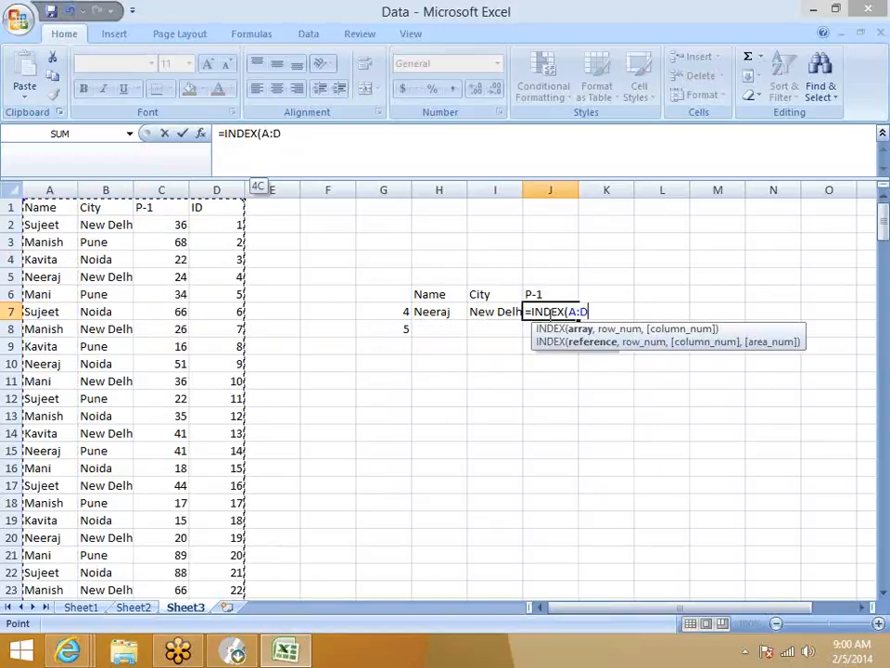
text(,)
key(Down)
key(Left)
key(Left)
key(Left)
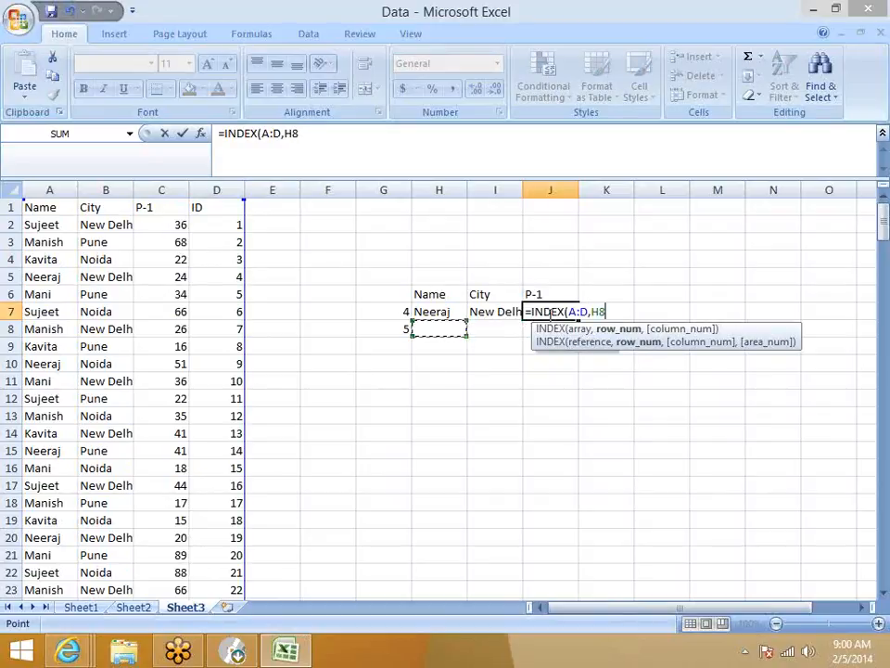
text(,3)
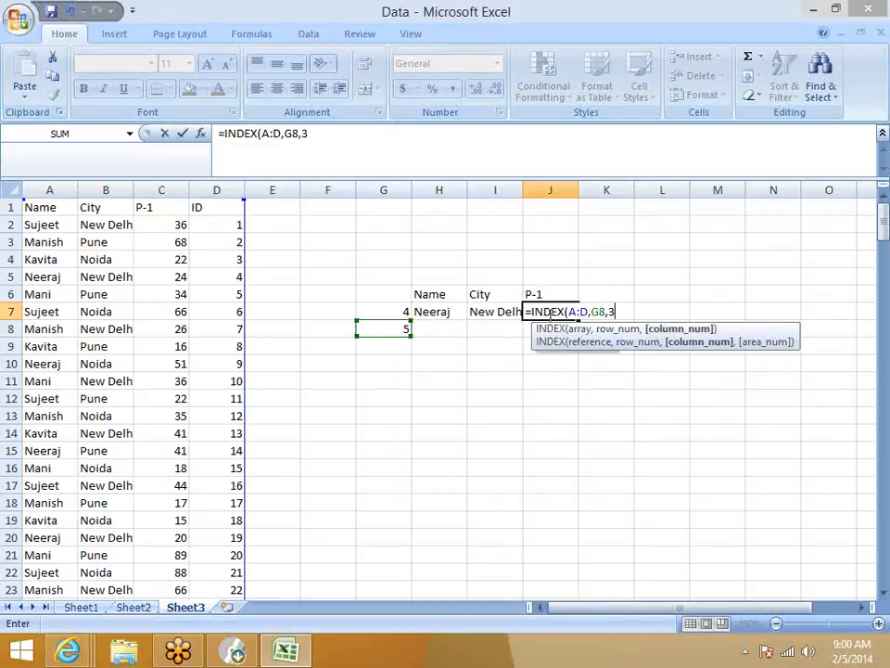
key(Return)
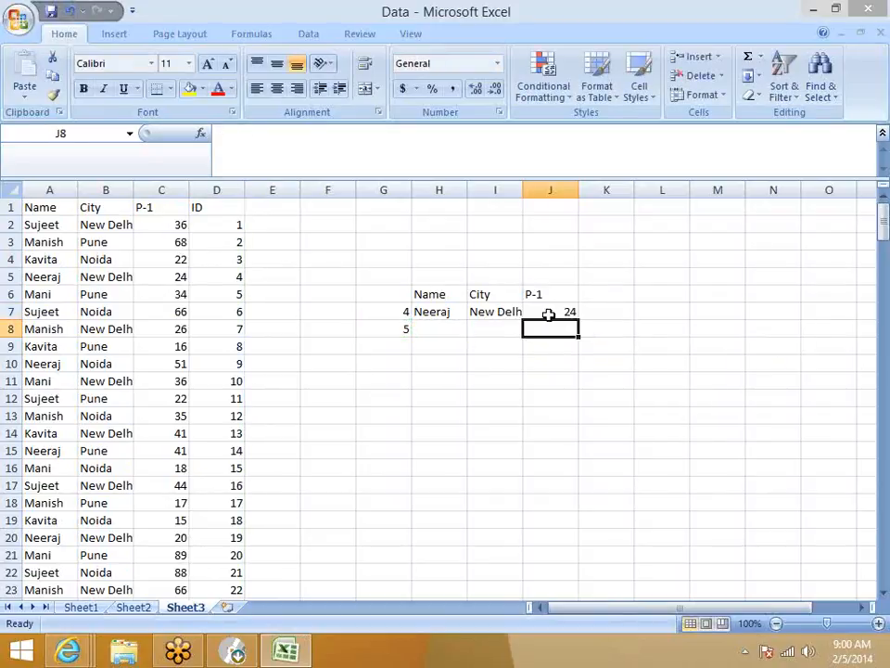
Step: Enter the formula =OFFSET(A1,G8-1,0) in H9 to retrieve the Name by offset from the header
key(Left)
key(Left)
key(Down)
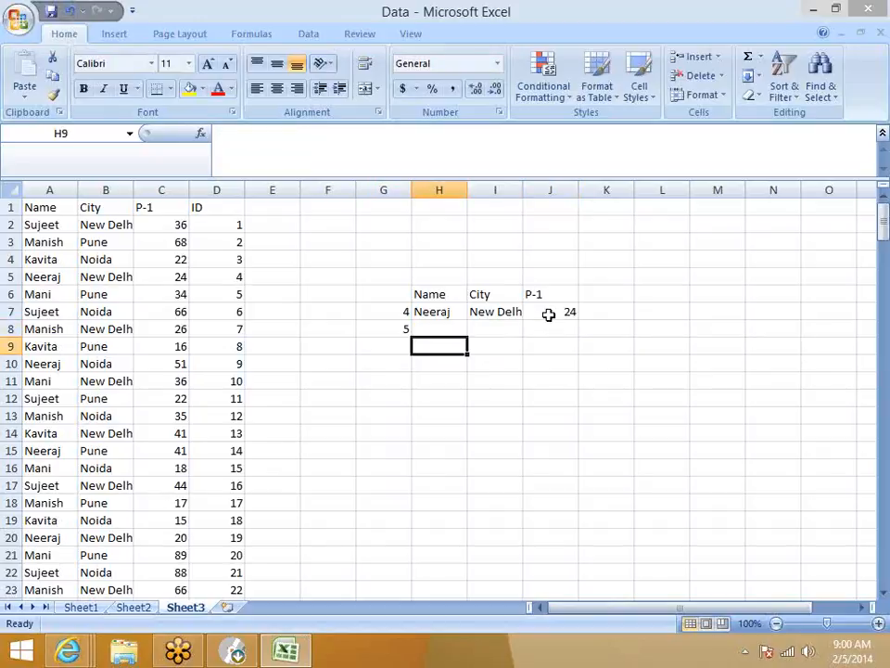
text(=of)
key(Tab)
key(Left)
key(Left)
key(Left)
key(Left)
key(Left)
key(Left)
key(Left)
key(Up)
key(Up)
key(Up)
key(Up)
key(Up)
key(Up)
key(Up)
key(Up)
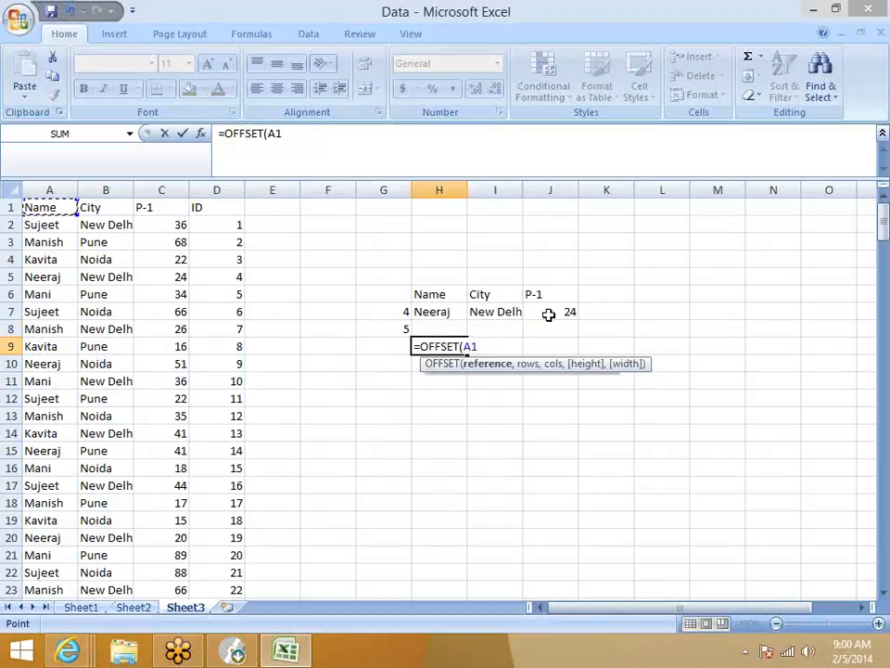
text(,)
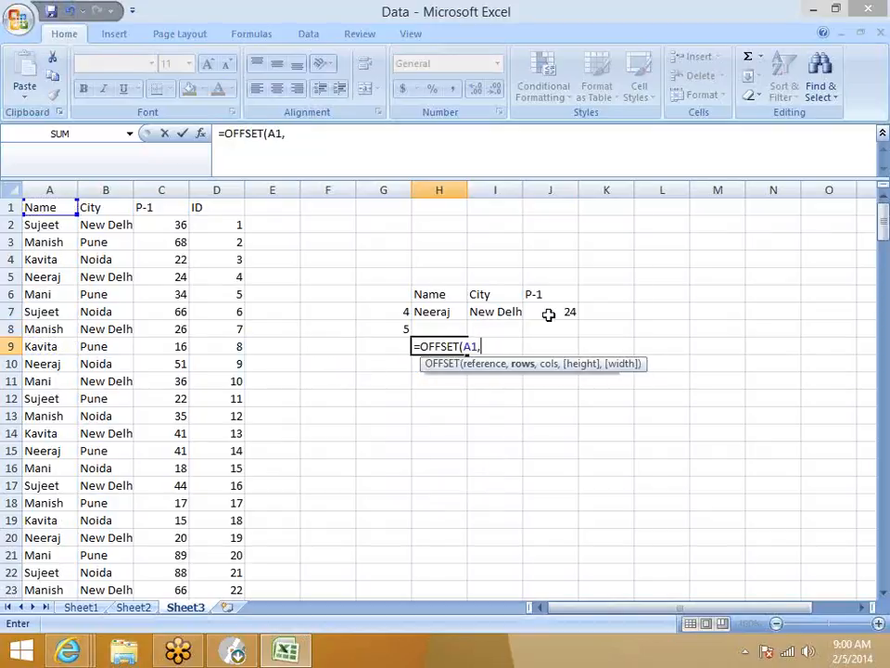
key(Up)
key(Up)
key(Left)
key(Down)
text(-1,)
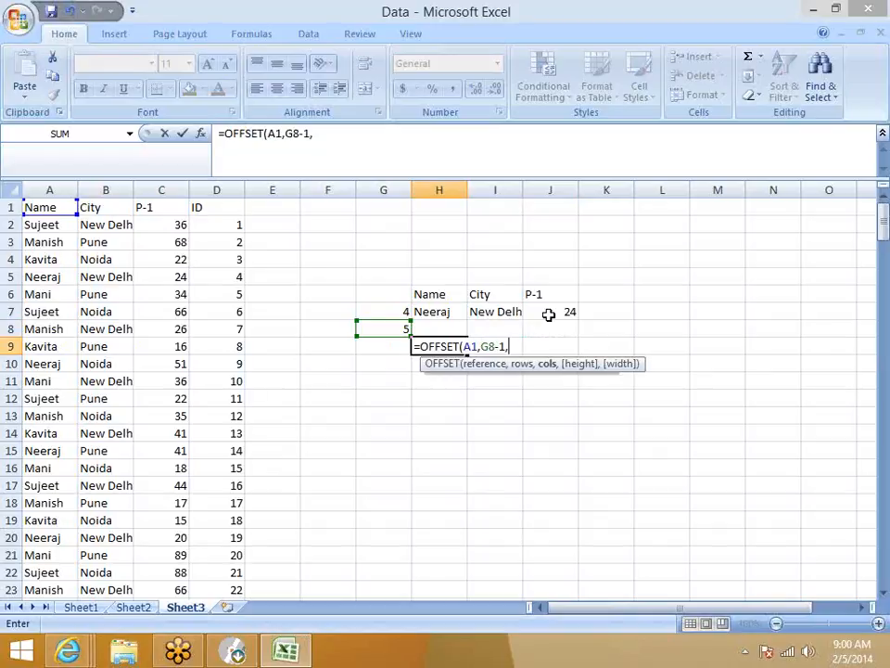
text(0)
key(Return)
Step: Enter the formula =OFFSET(A1,G8-1,1) in I9 to retrieve the City by offset from the Name header
key(Up)
key(Right)
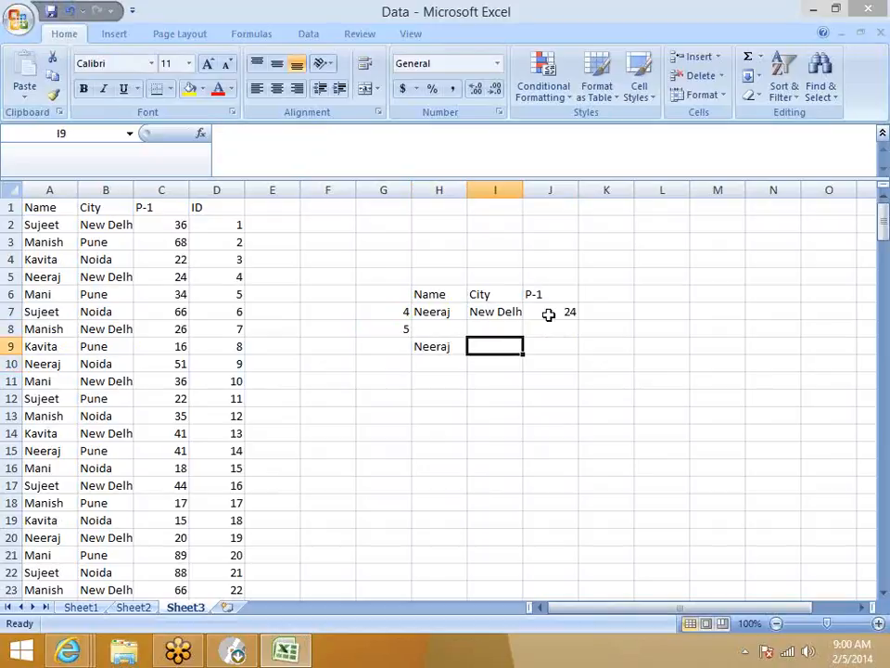
text(=of)
key(Tab)
key(Left)
key(Left)
key(Left)
key(Left)
key(Left)
key(Left)
key(Left)
key(Left)
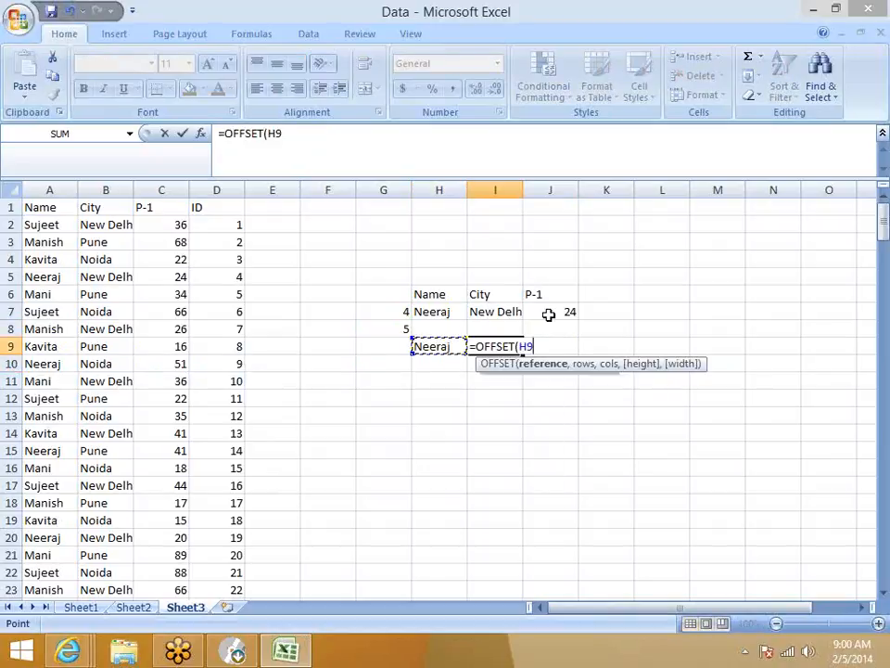
key(Up)
key(Up)
key(Up)
key(Up)
key(Up)
key(Up)
key(Up)
key(Up)
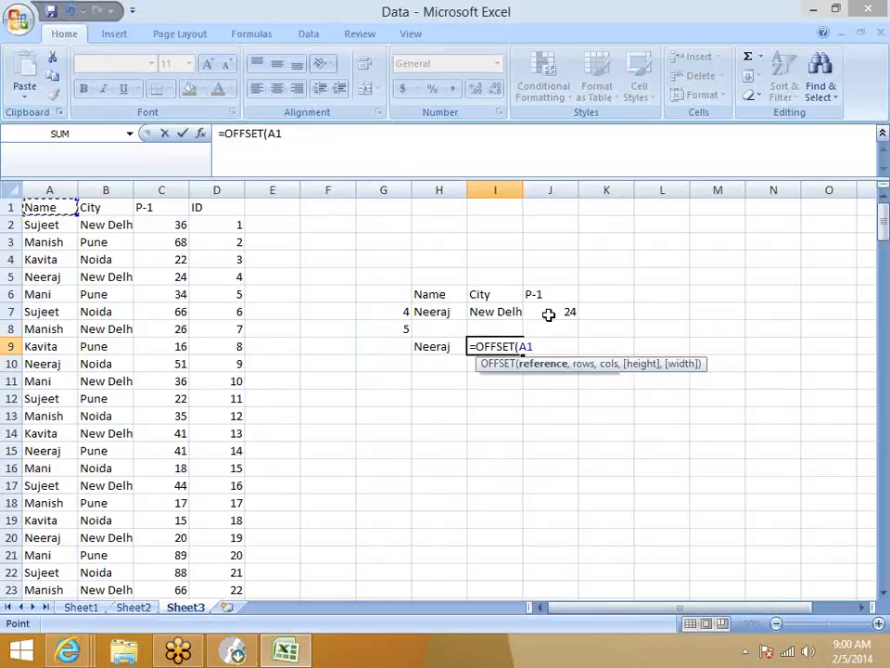
text(,)
key(Left)
key(Left)
key(Up)
text(-)
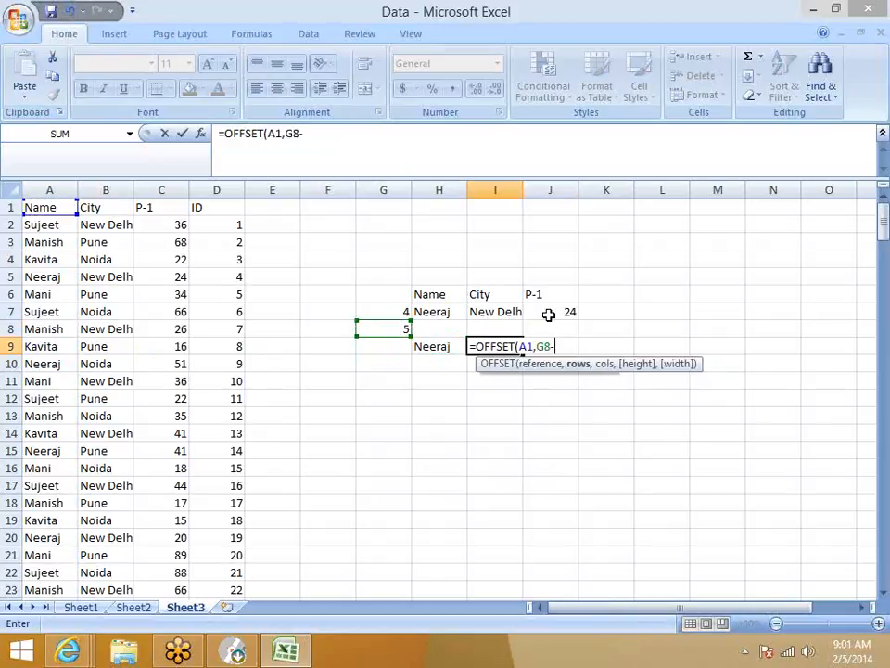
text(1,1)
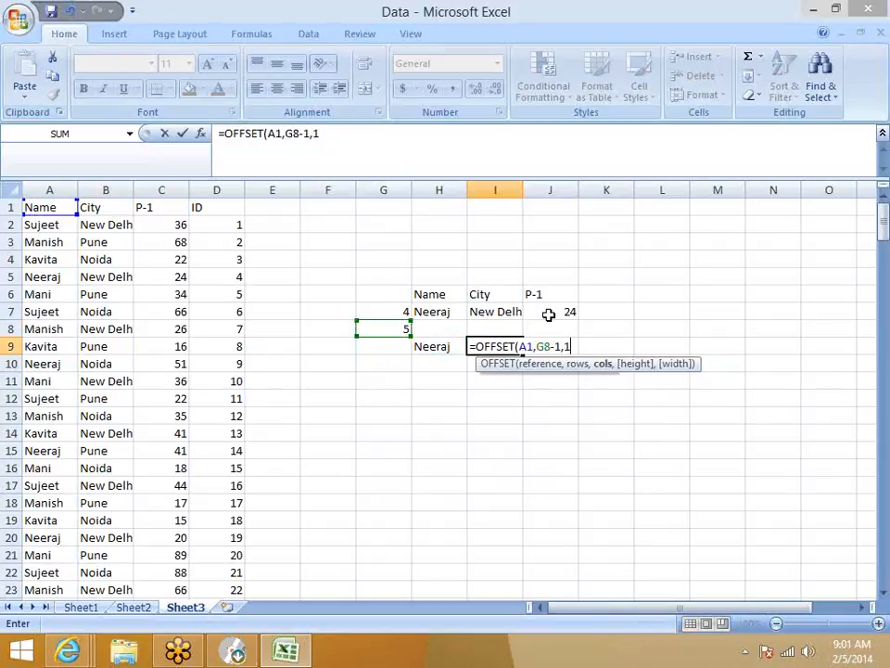
key(Return)
Step: Enter the formula =OFFSET(A1,G8-1,2) in J9 to retrieve the P-1 value by offset from the Name header
key(Up)
key(Right)
text(=)
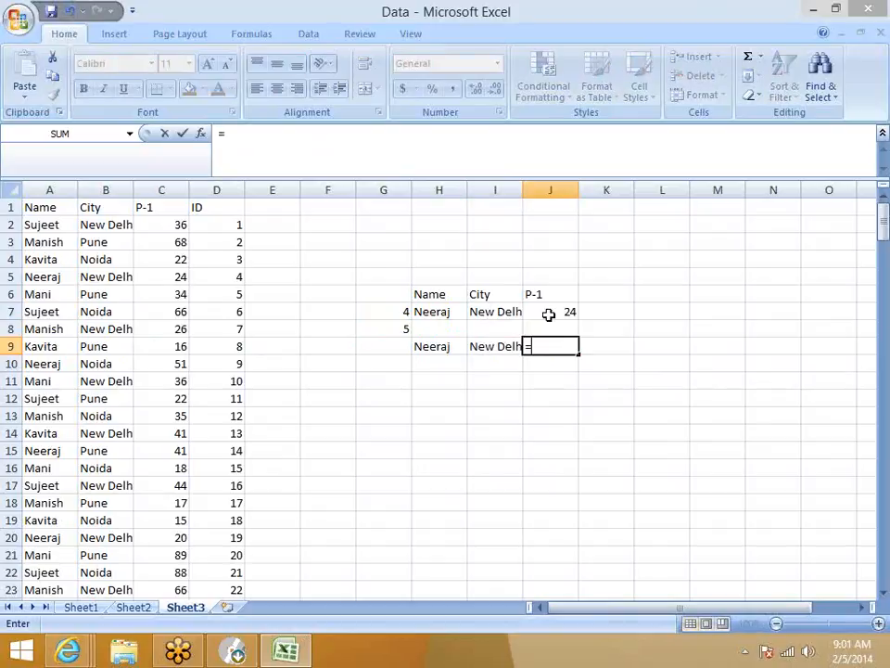
text(of)
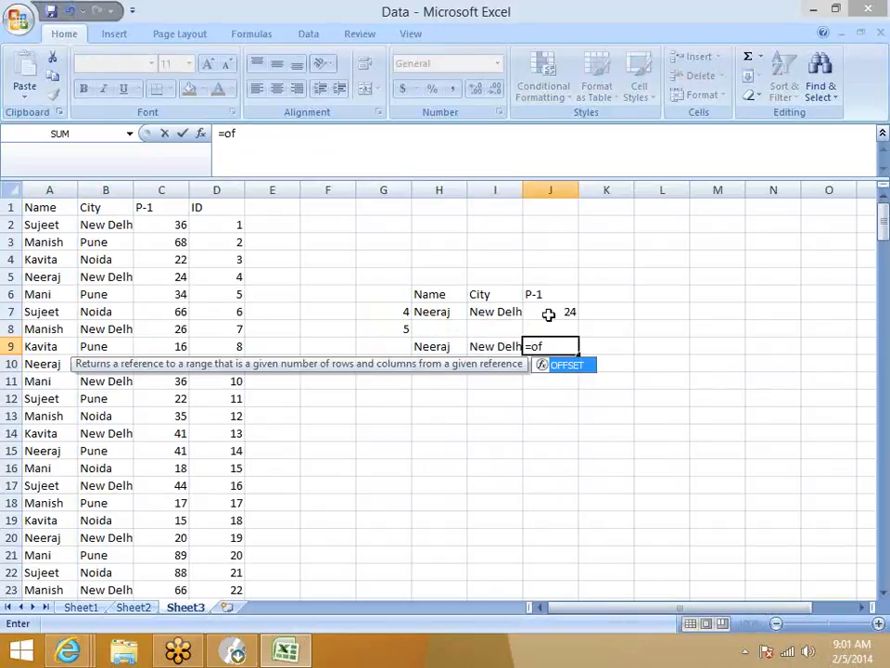
key(Tab)
key(Left)
key(Left)
key(Left)
key(Left)
key(Left)
key(Left)
key(Left)
key(Left)
key(Left)
key(ctrl+Up)
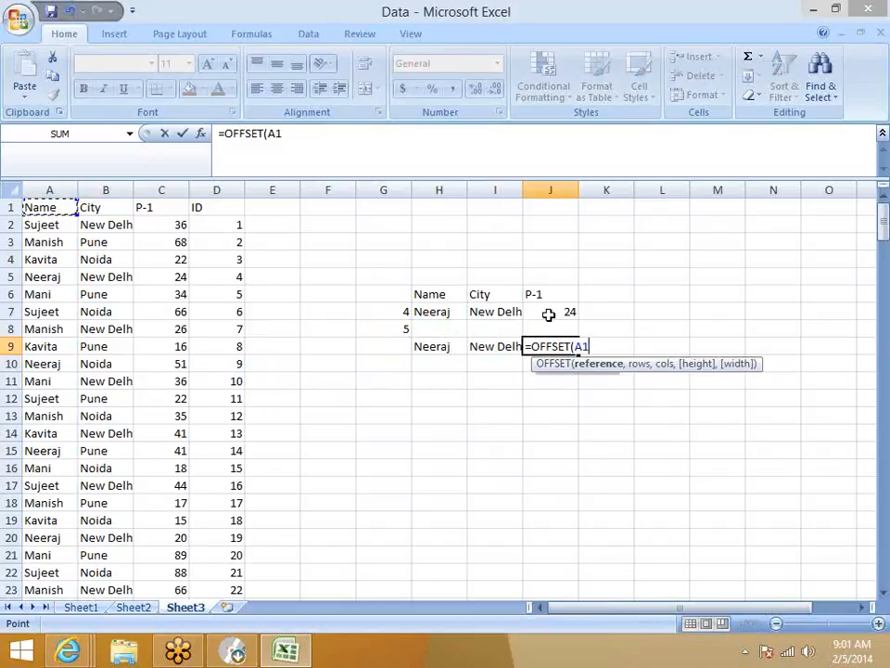
text(,)
key(Left)
key(Left)
key(Left)
key(Up)
text(-1,2)
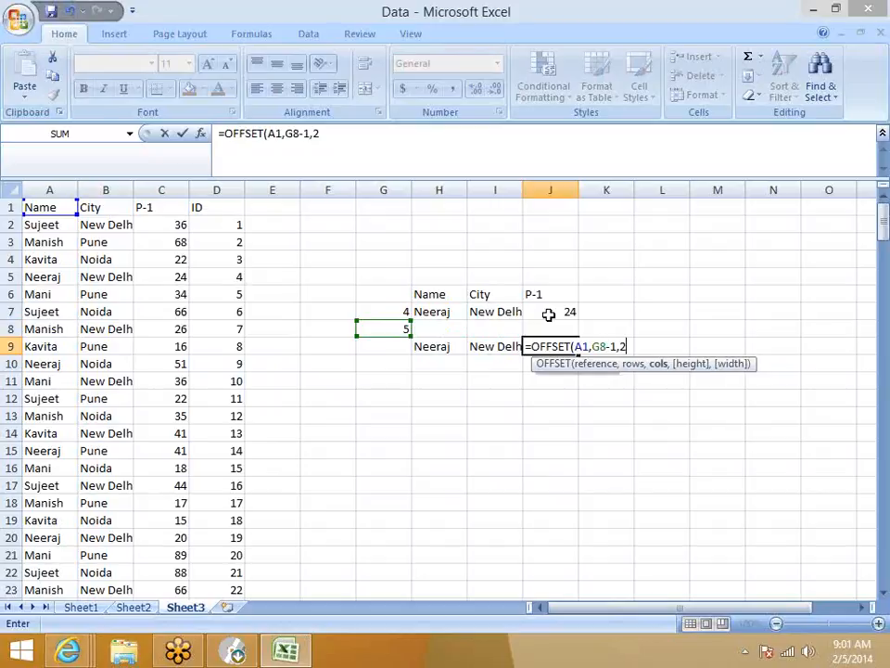
key(Return)
key(Up)
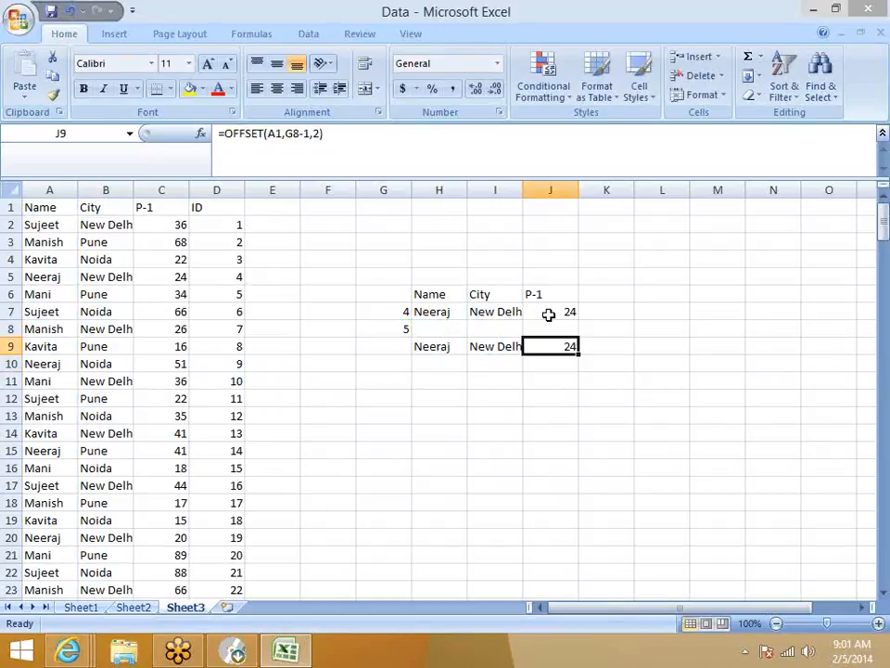
Step: Review the OFFSET formula in H9 and trace it in the data from A1 down four rows to A5 and across to C5
key(Left)
key(Left)
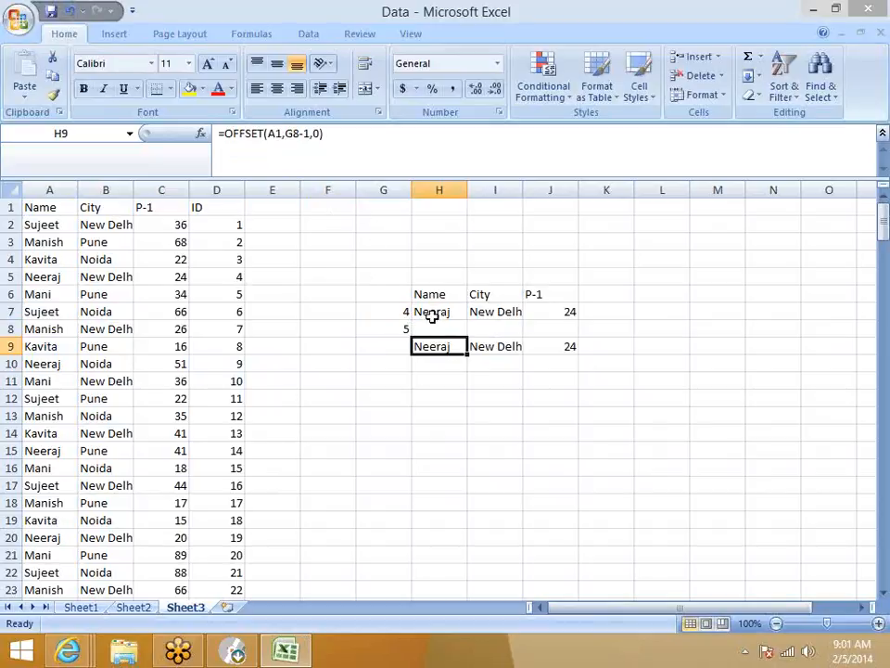
click(61, 214)
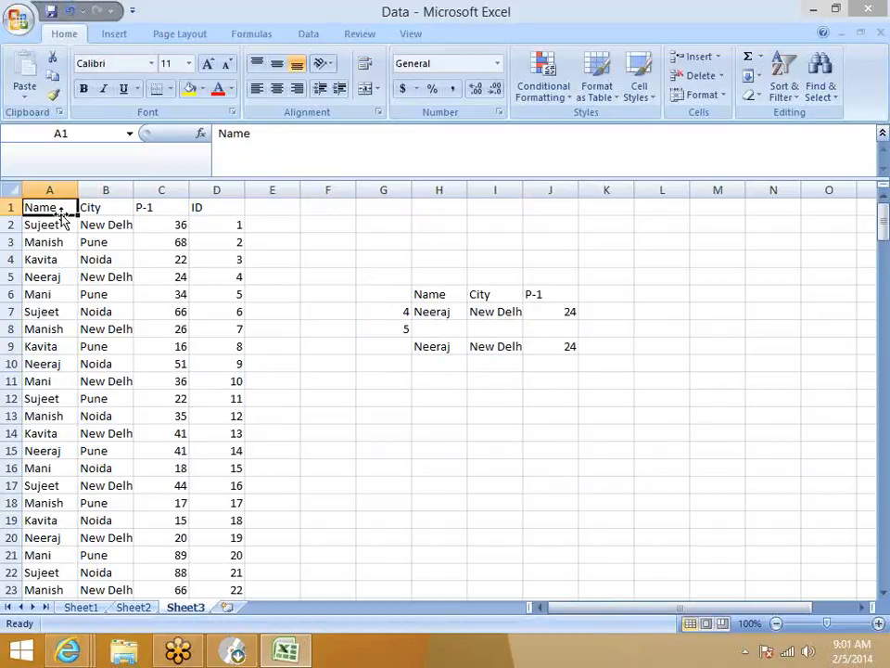
key(Down)
key(Down)
key(Down)
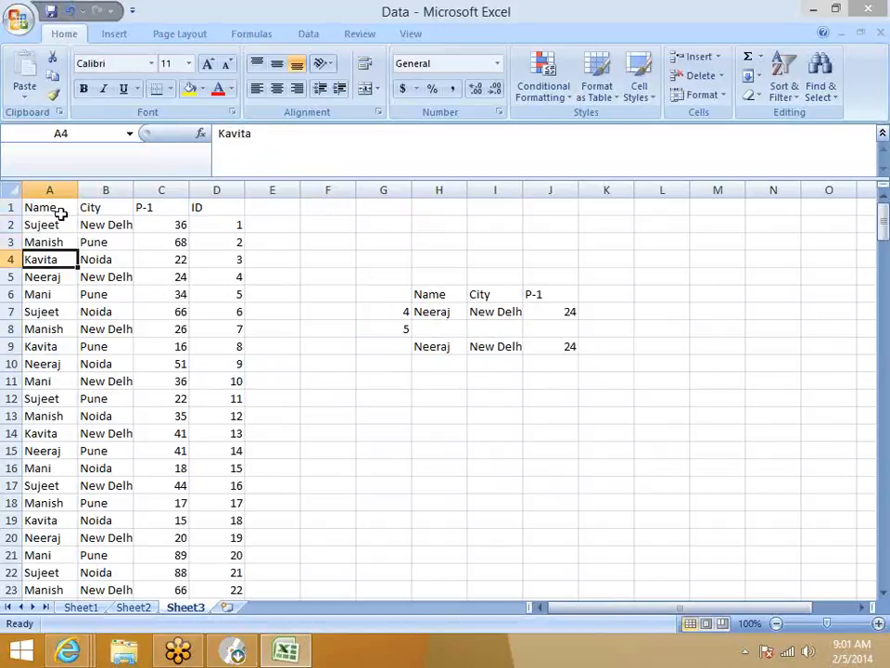
key(Down)
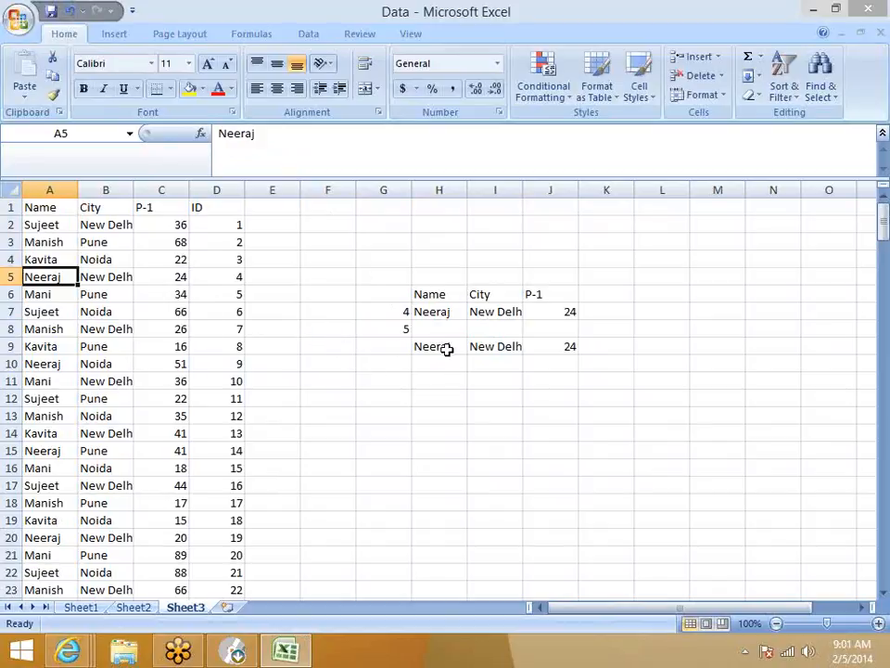
key(Right)
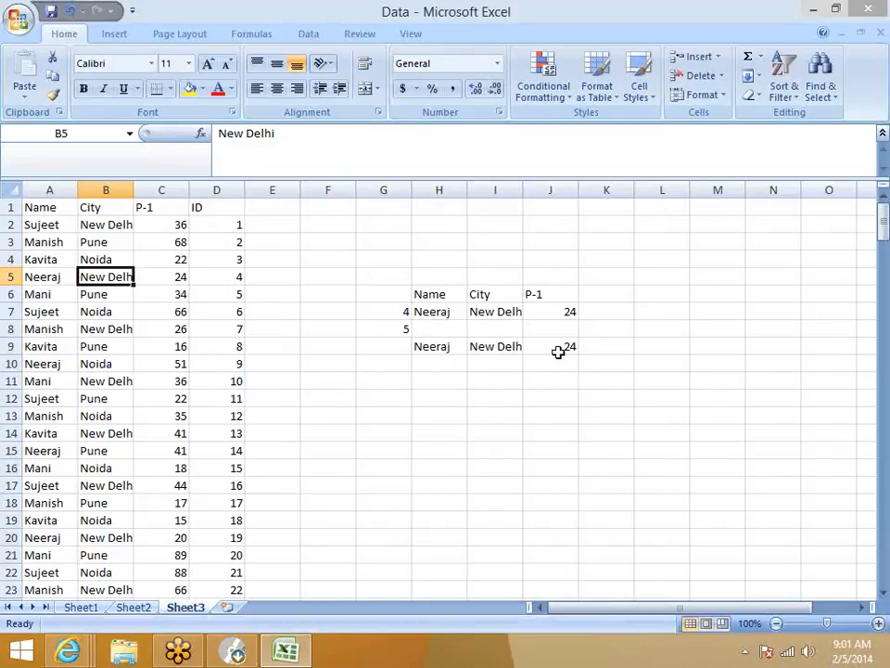
key(Right)
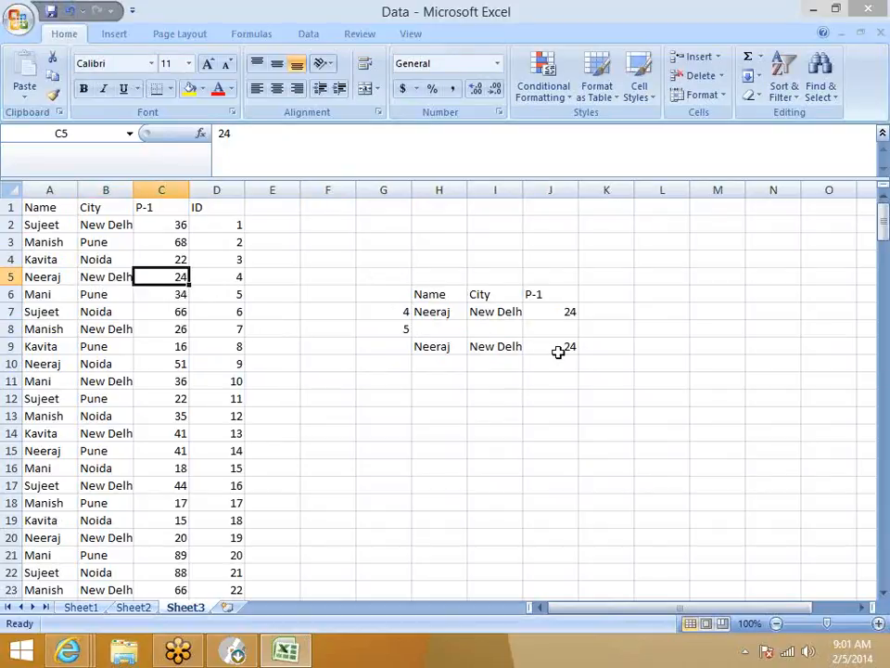
Step: Autofit column I so its width suits the retrieved city names
click(558, 351)
click(482, 350)
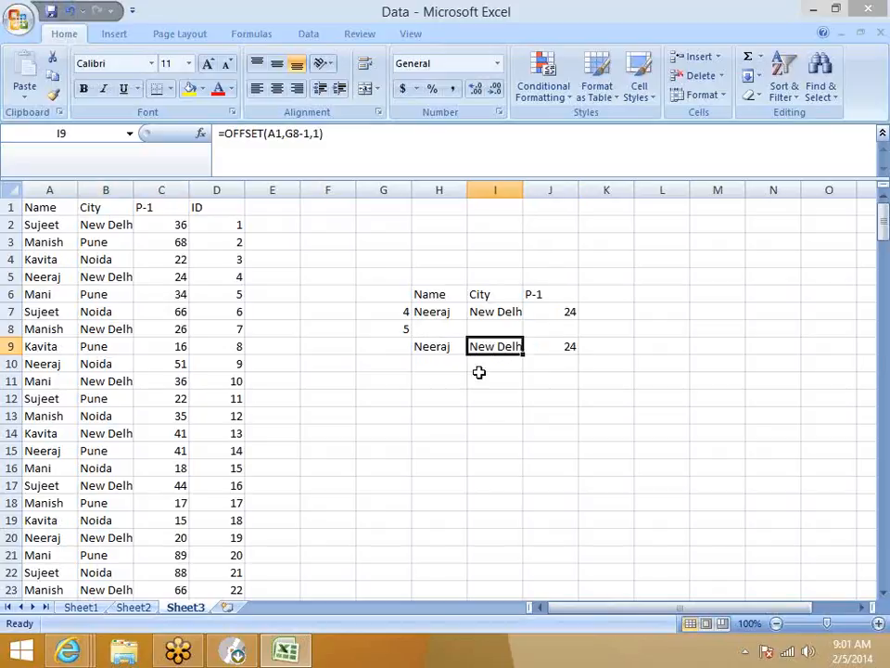
double_click(524, 190)
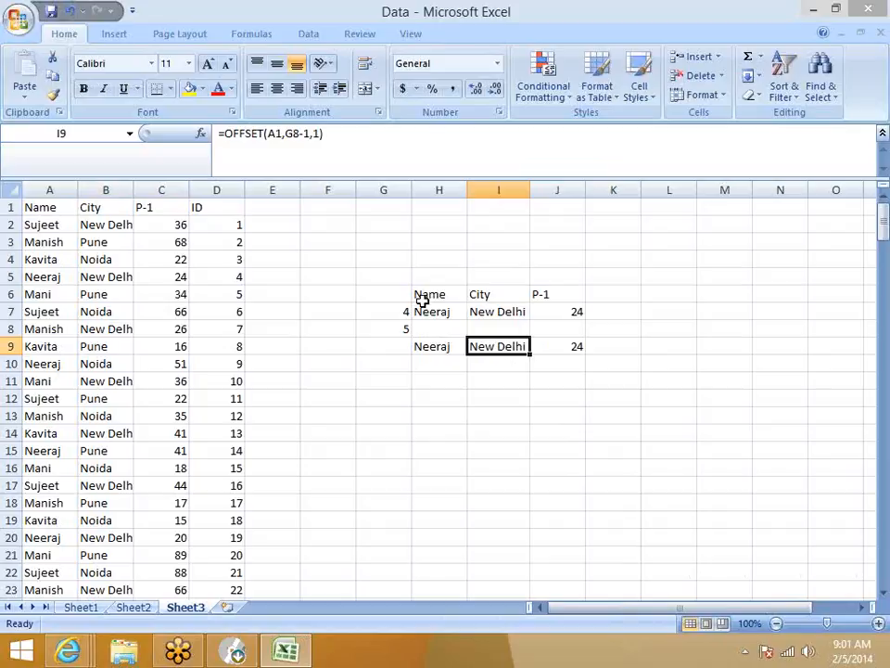
click(481, 390)
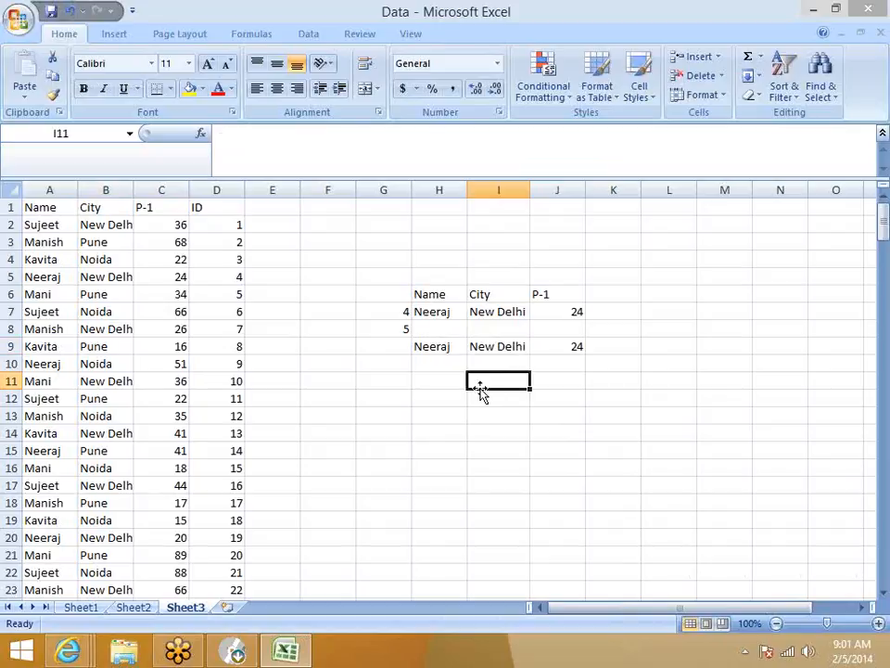
Step: Display the sheet's formulas instead of values, narrow column D and examine the MATCH, INDEX and OFFSET formulas in G7:J9
key(ctrl+grave)
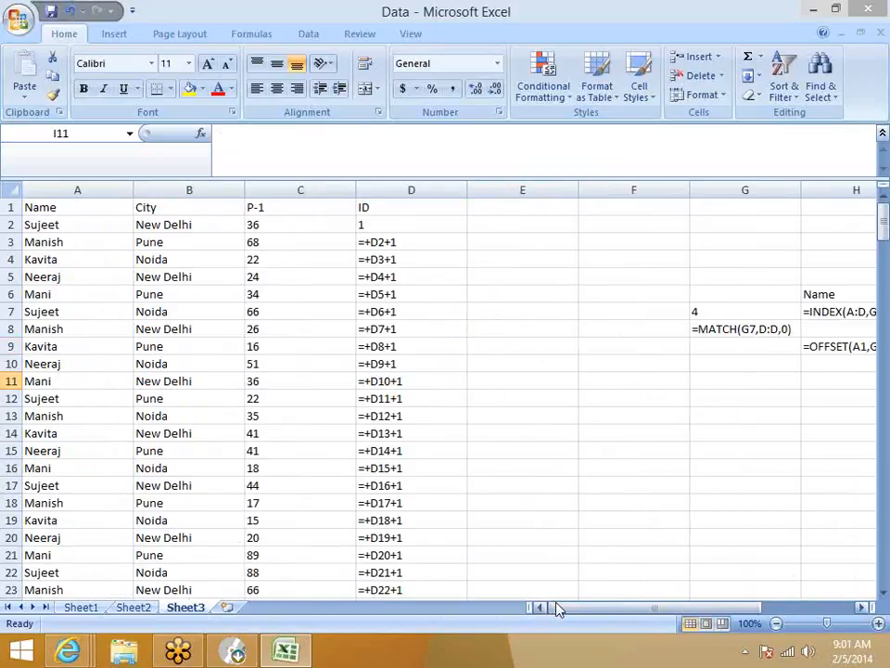
drag(469, 191, 368, 197)
drag(586, 613, 677, 613)
click(864, 607)
click(864, 608)
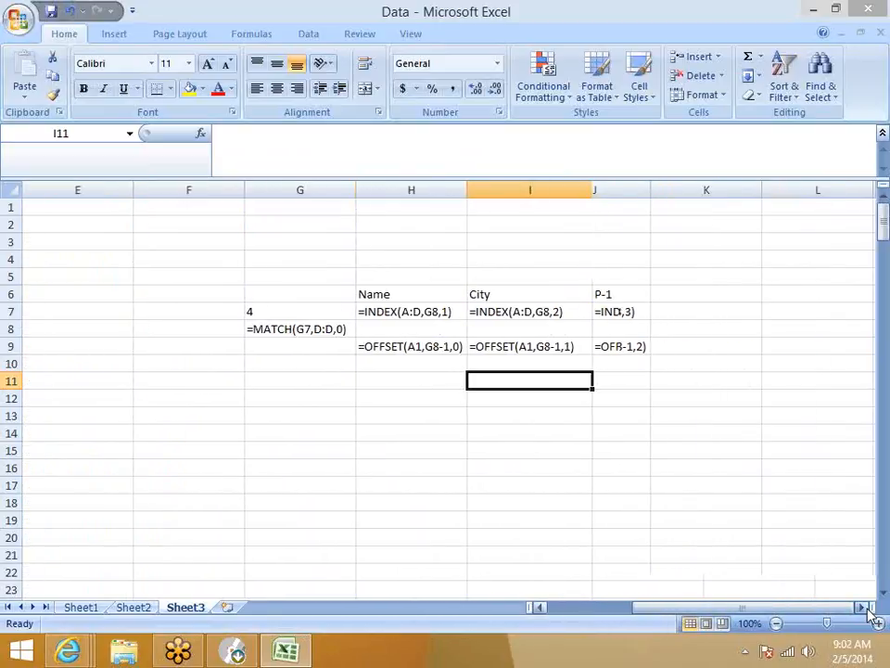
click(864, 607)
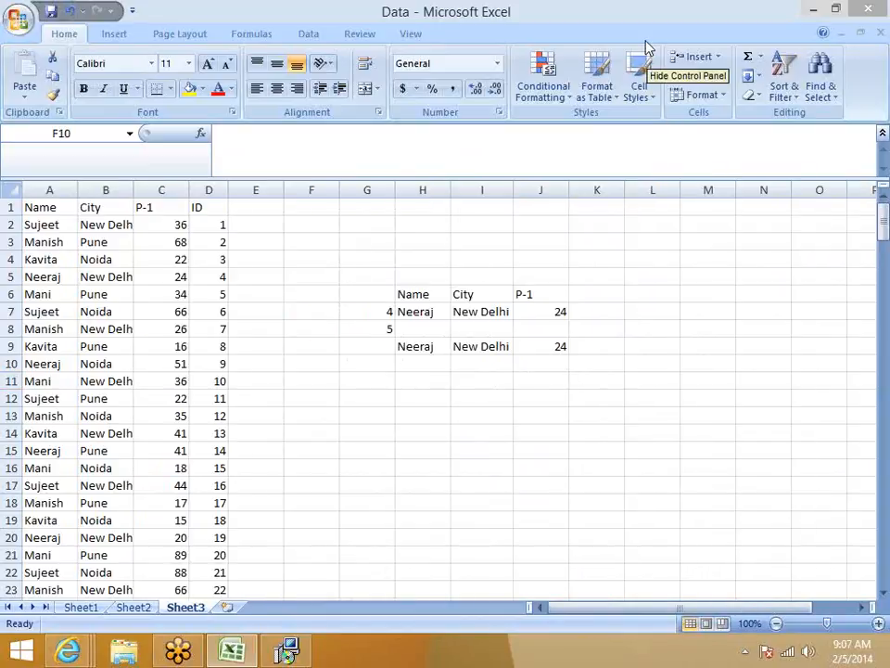
Step: Enter 5 as the row number in F3 and 2 as the column number in G3
click(343, 386)
click(300, 271)
click(303, 236)
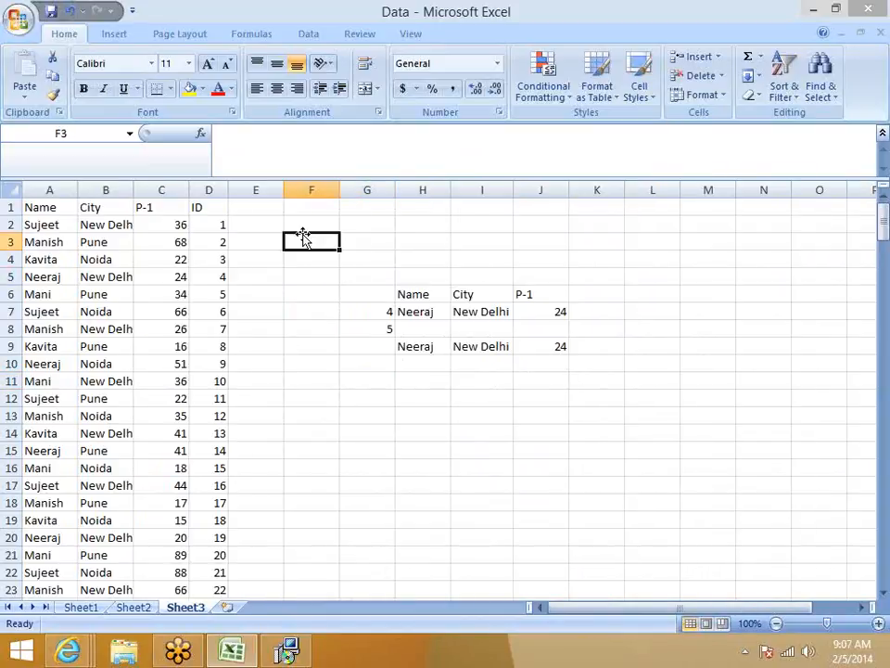
text(4)
key(Tab)
click(303, 237)
text(5)
key(Tab)
text(2)
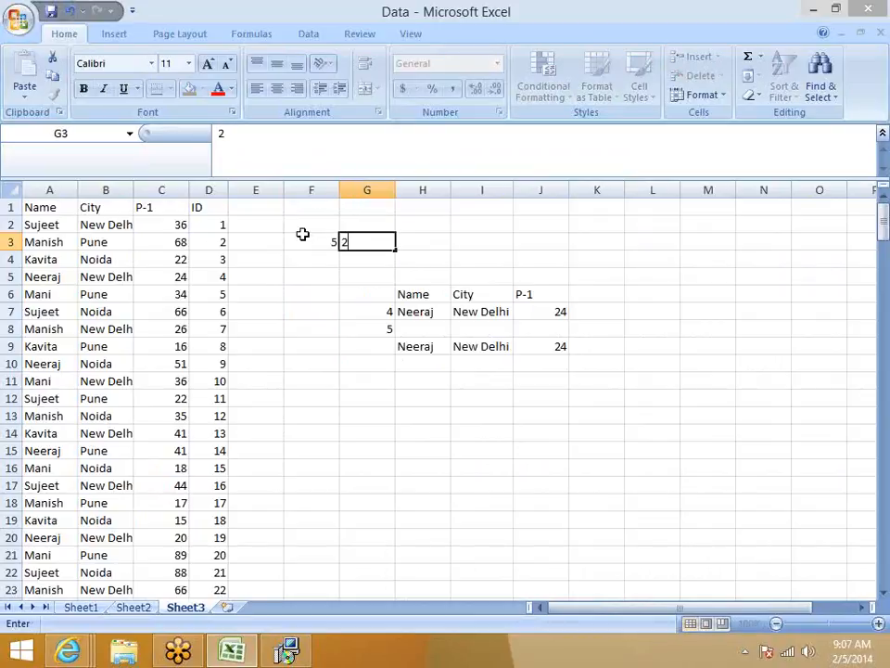
key(Tab)
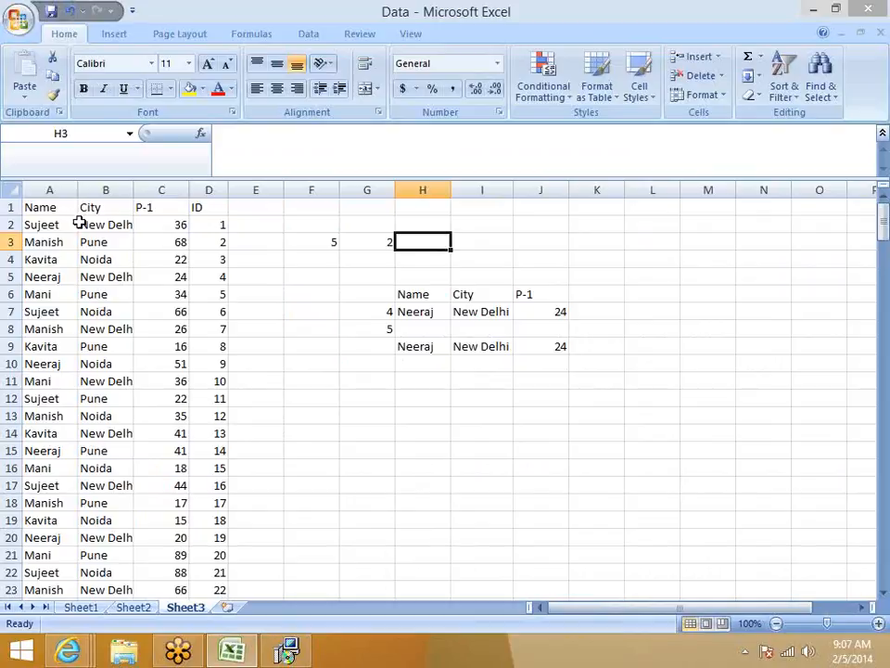
Step: Trace row 5, column 2 in the data by counting down from A1 to A5 and across to B5
click(47, 210)
key(Down)
key(Down)
key(Down)
key(Down)
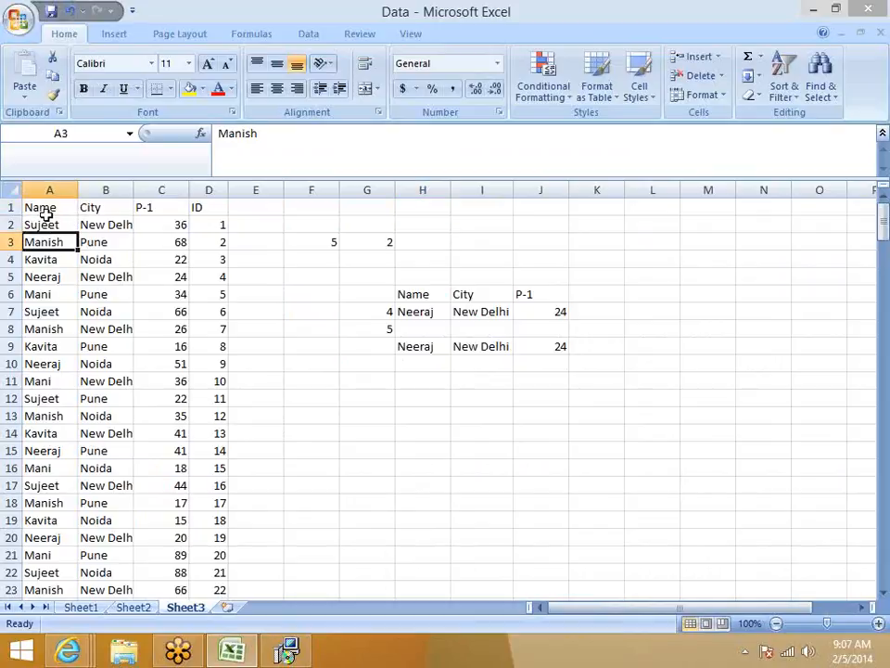
key(Right)
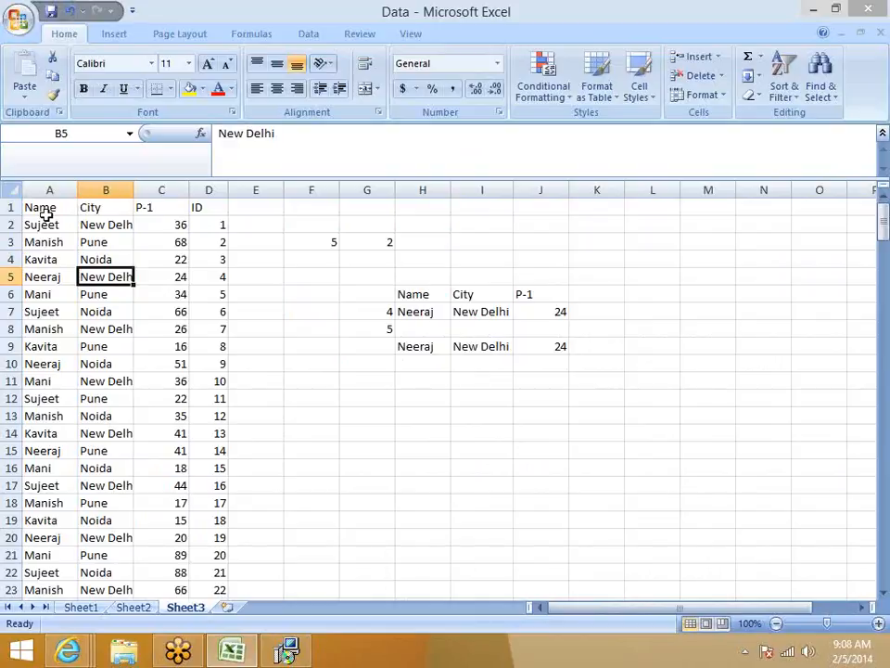
Step: Start an INDEX formula in I3 with the range A1:D228 as the array and F3 as the row number
click(466, 246)
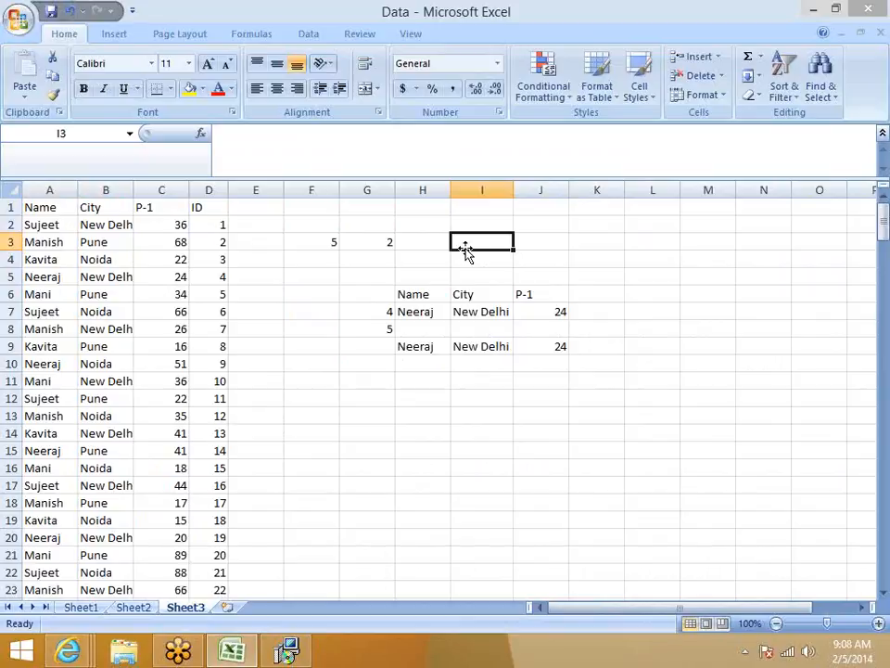
text(=ind)
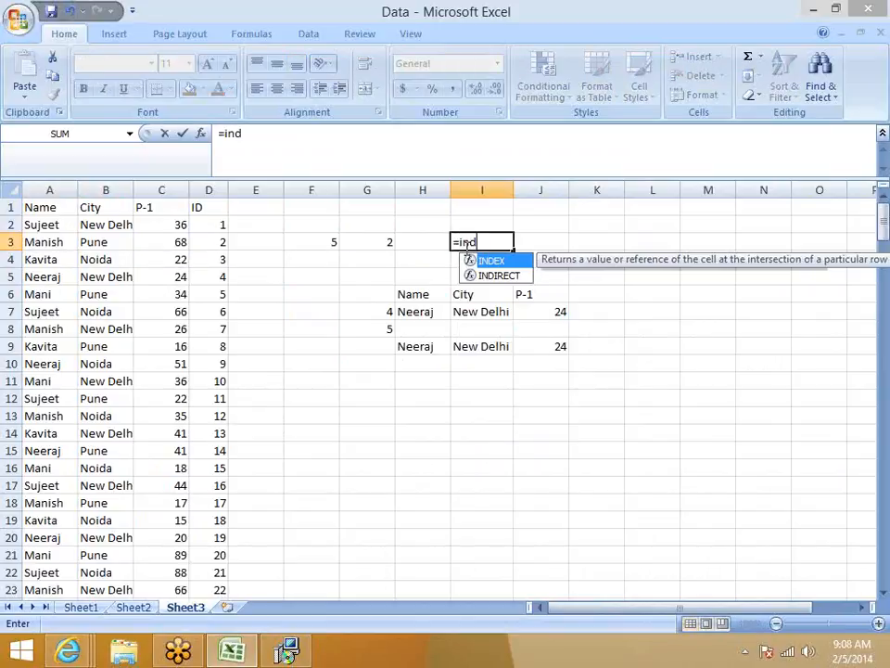
key(Tab)
key(Left)
key(Left)
key(Left)
key(Left)
key(Left)
key(Left)
key(Left)
key(Left)
key(Up)
key(Up)
key(ctrl+shift+Right)
key(ctrl+shift+Down)
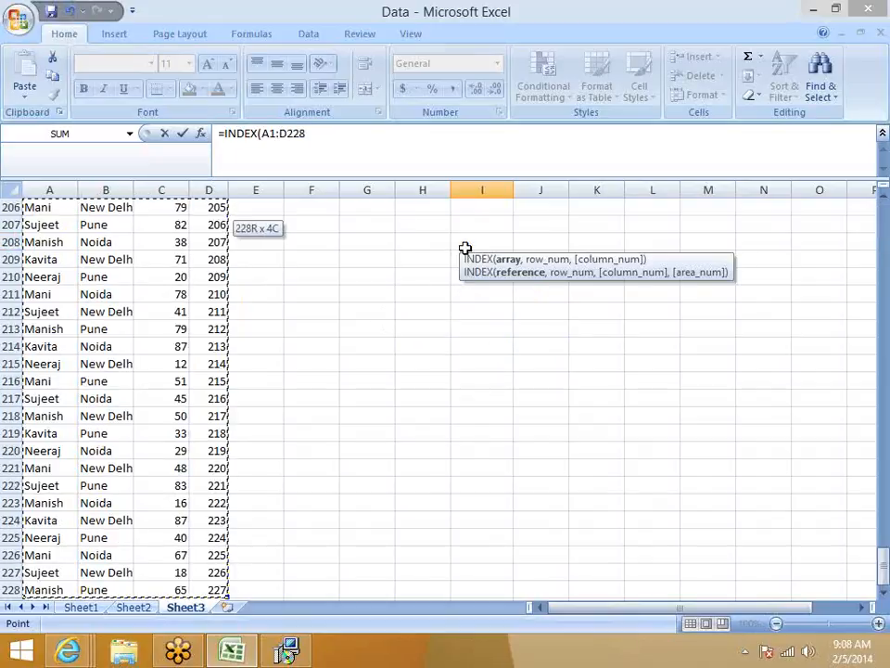
text(,)
key(Up)
key(Up)
key(Left)
key(Left)
key(Down)
key(Left)
key(Left)
key(Right)
key(Right)
key(Down)
key(Left)
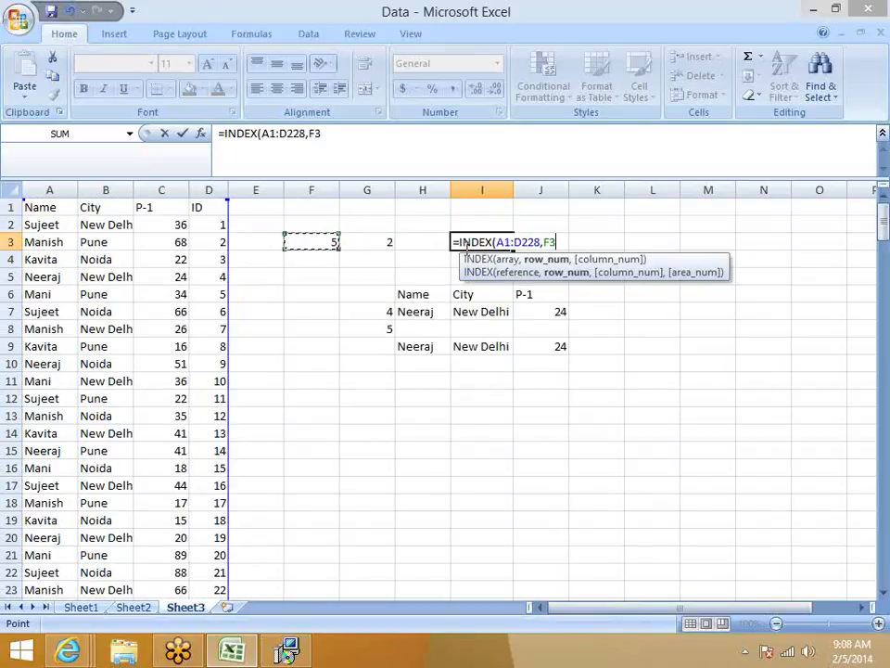
text(,)
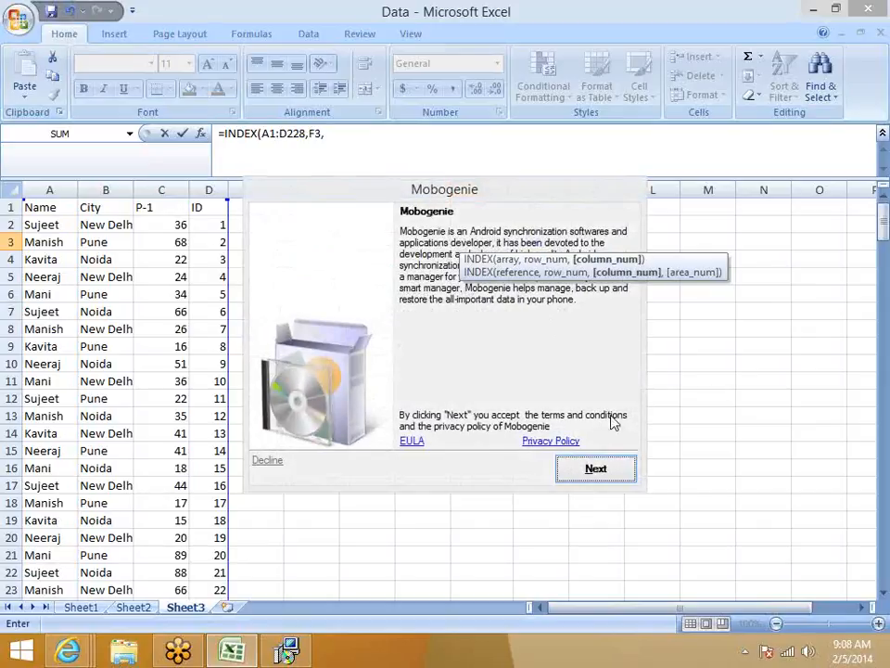
Step: Proceed past the Mobogenie installer window and complete the INDEX formula in I3 with G3 as the column number
click(596, 470)
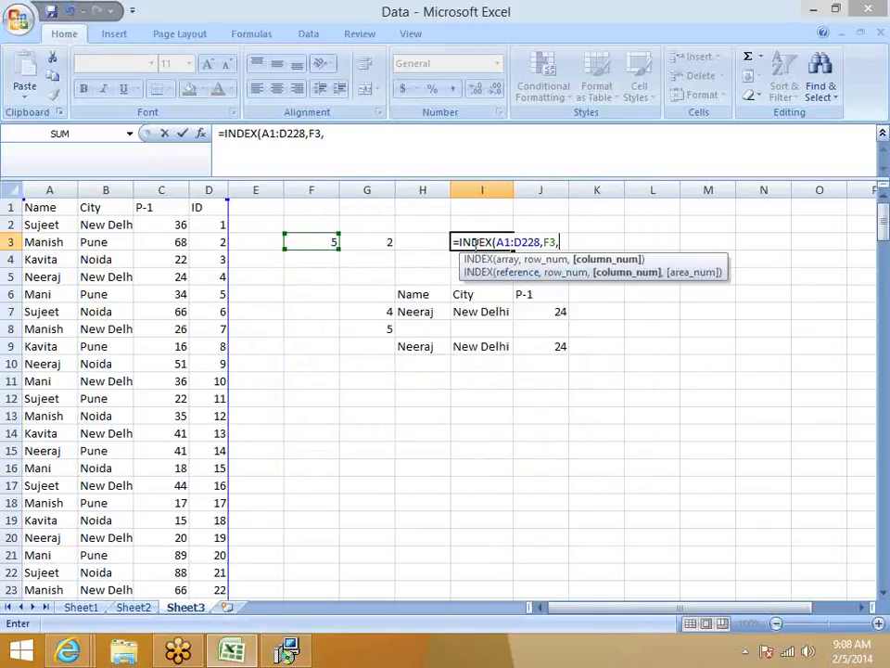
click(391, 241)
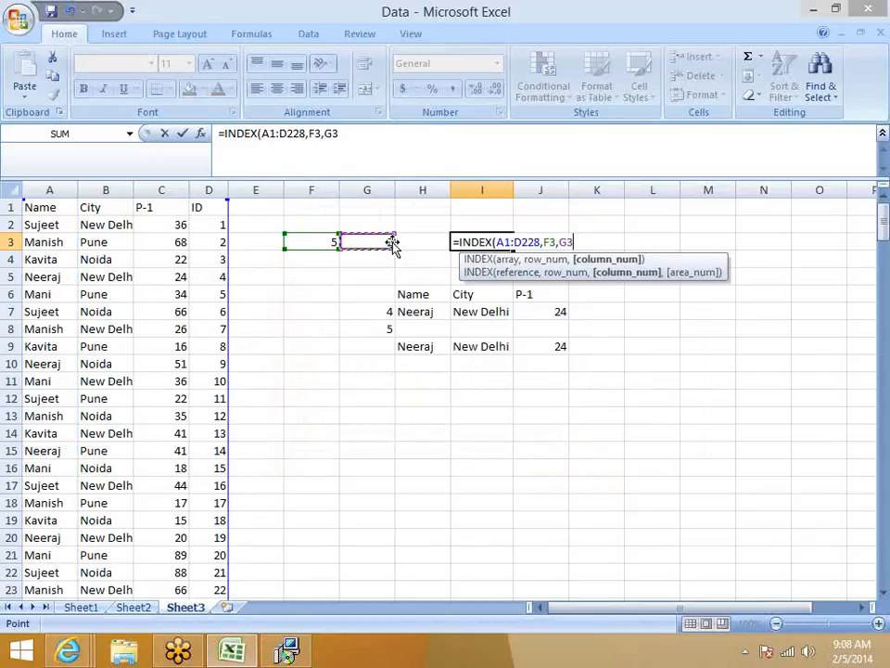
key(Return)
key(Up)
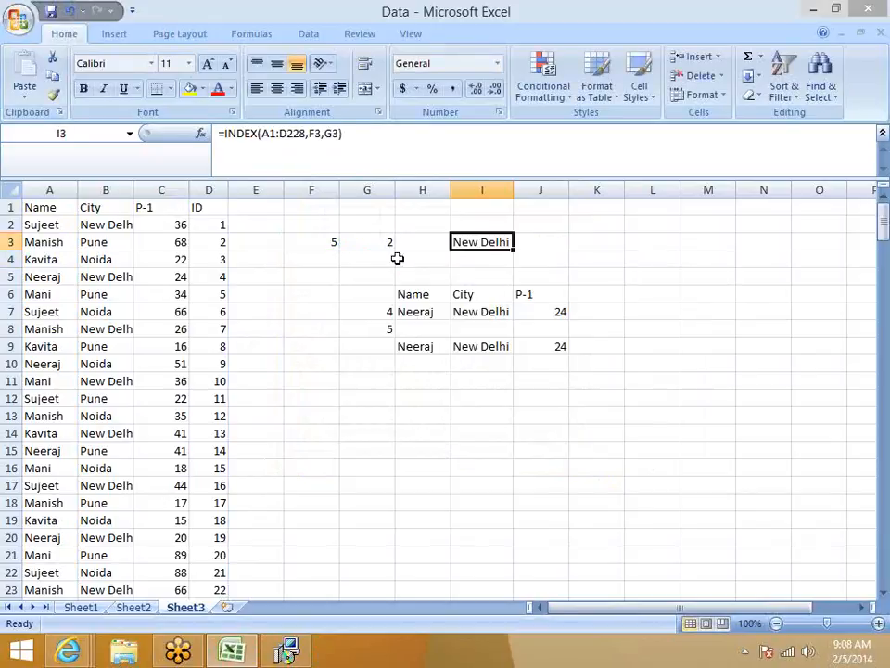
click(289, 649)
click(291, 649)
click(291, 651)
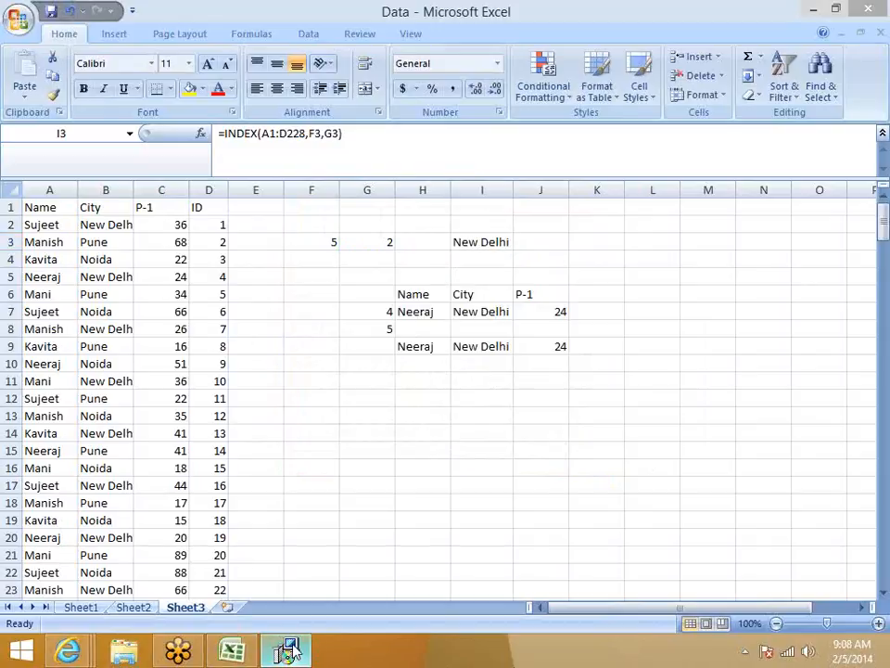
click(459, 360)
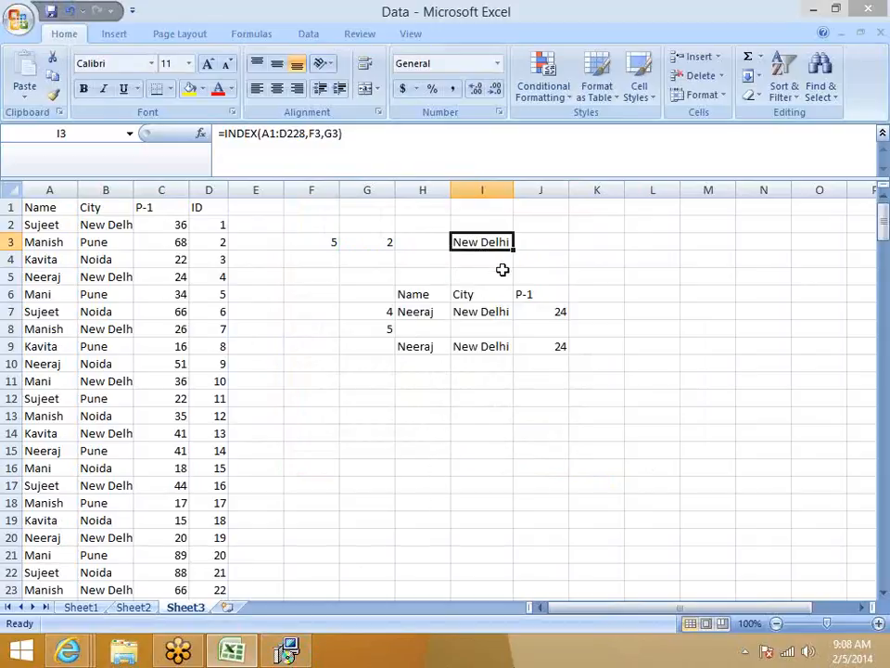
Step: Set the first ID in D2 to 101 so the IDs below it renumber
click(330, 244)
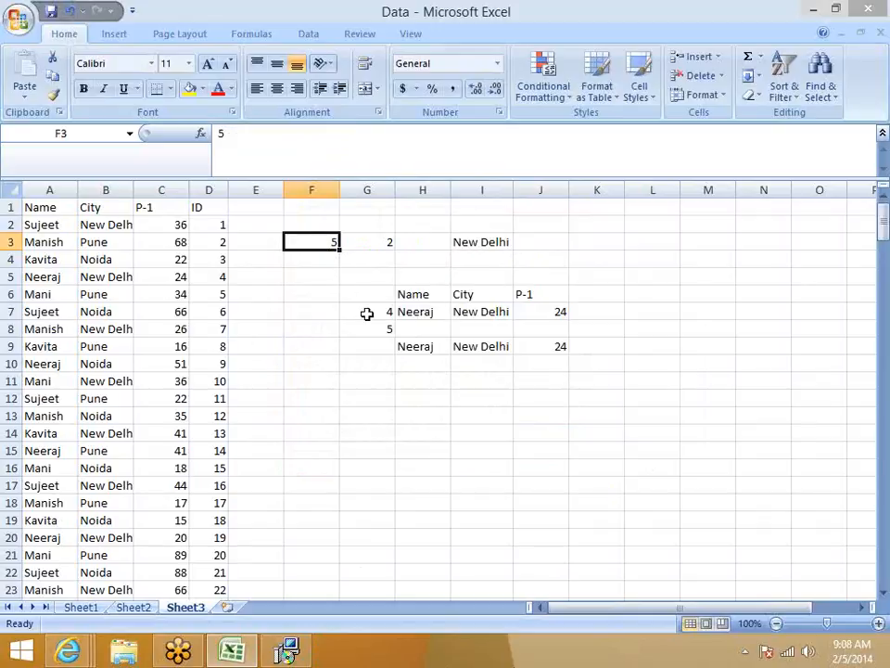
click(219, 224)
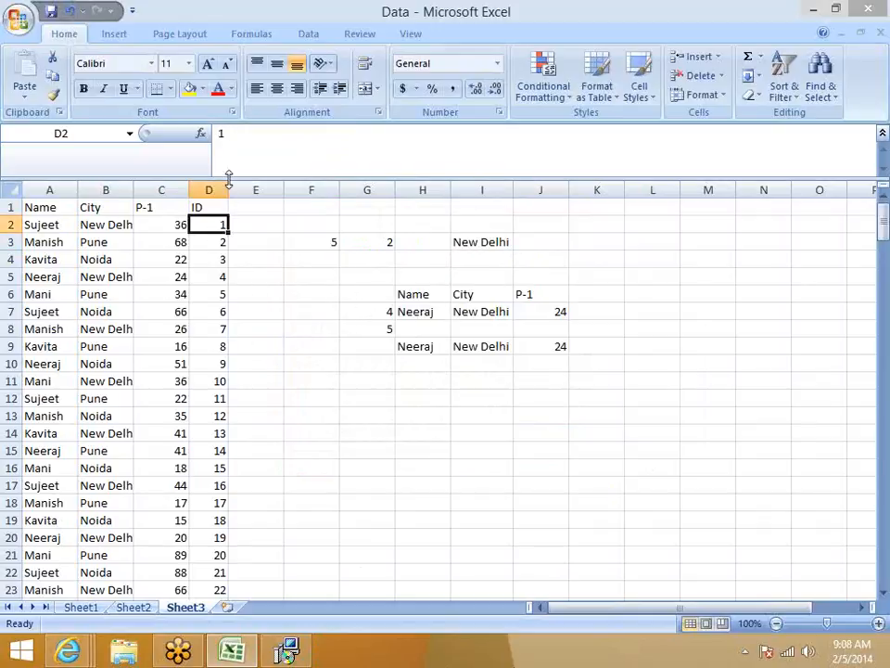
text(101)
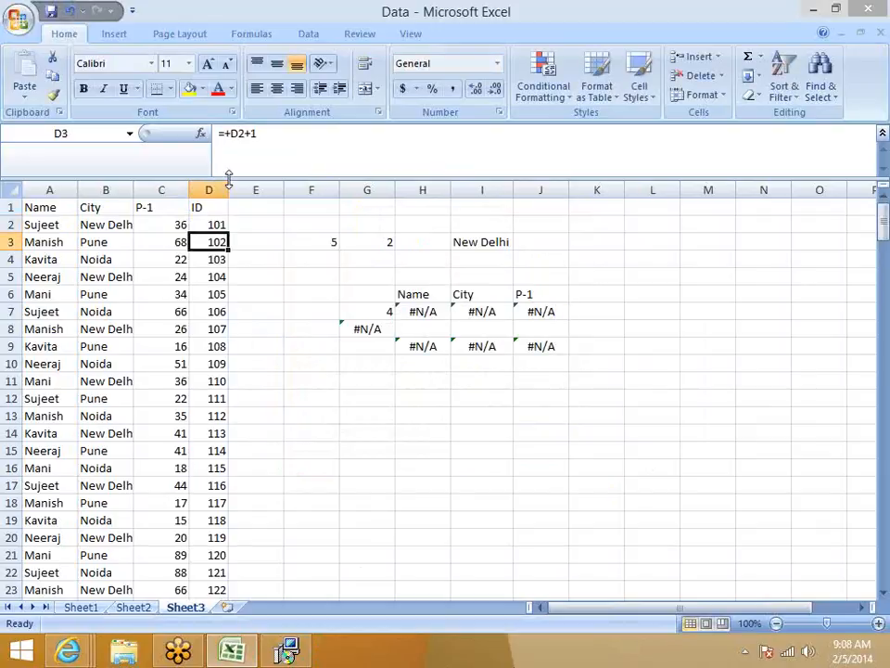
Step: Enter 105 as the lookup ID in F5 and the heading City in G4
click(308, 274)
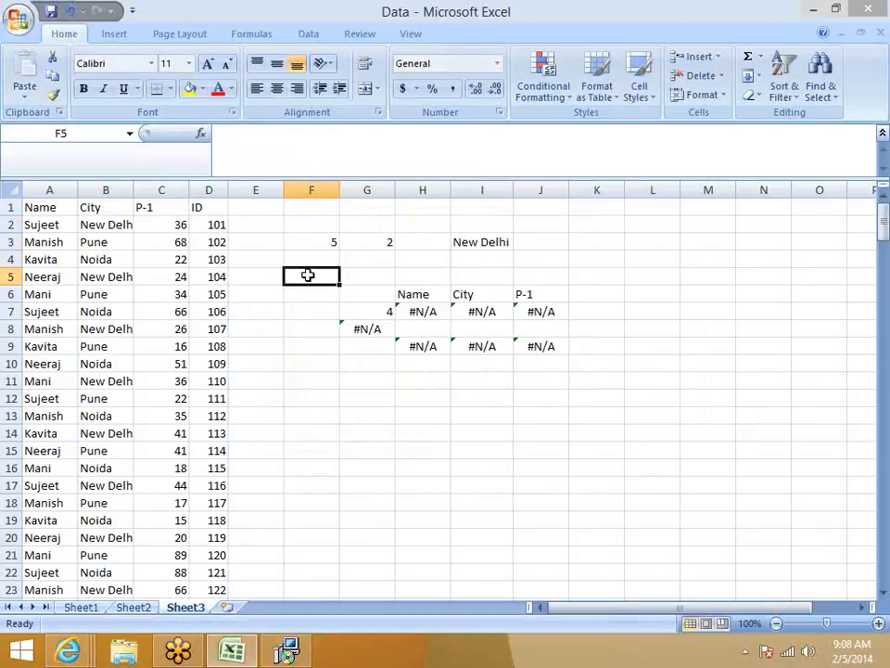
text(105)
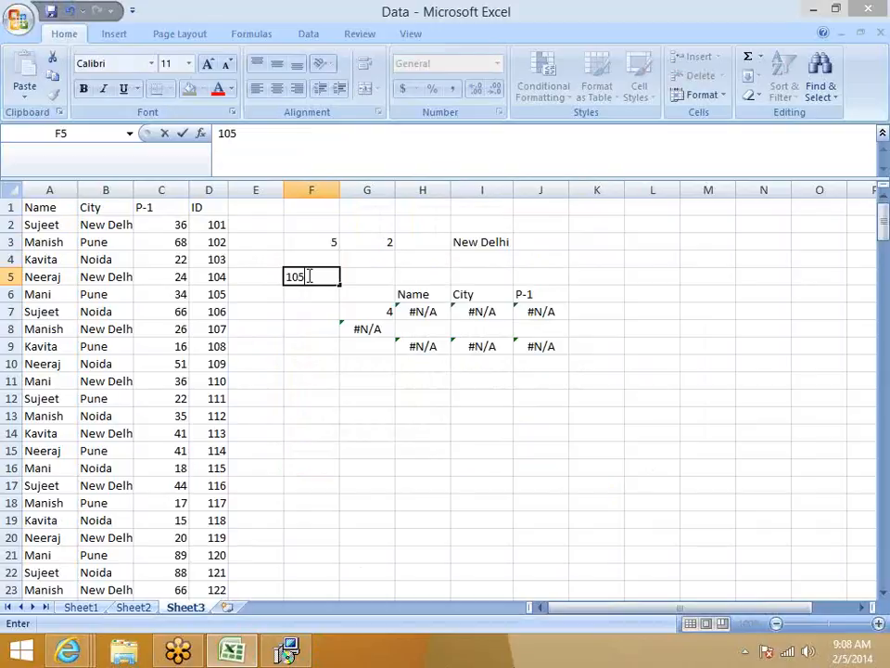
key(Tab)
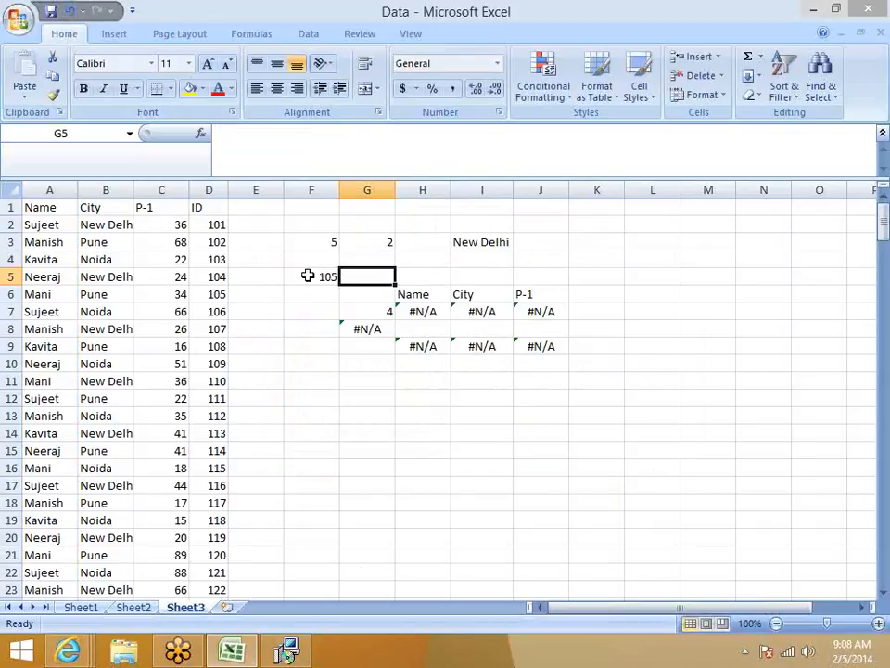
key(Up)
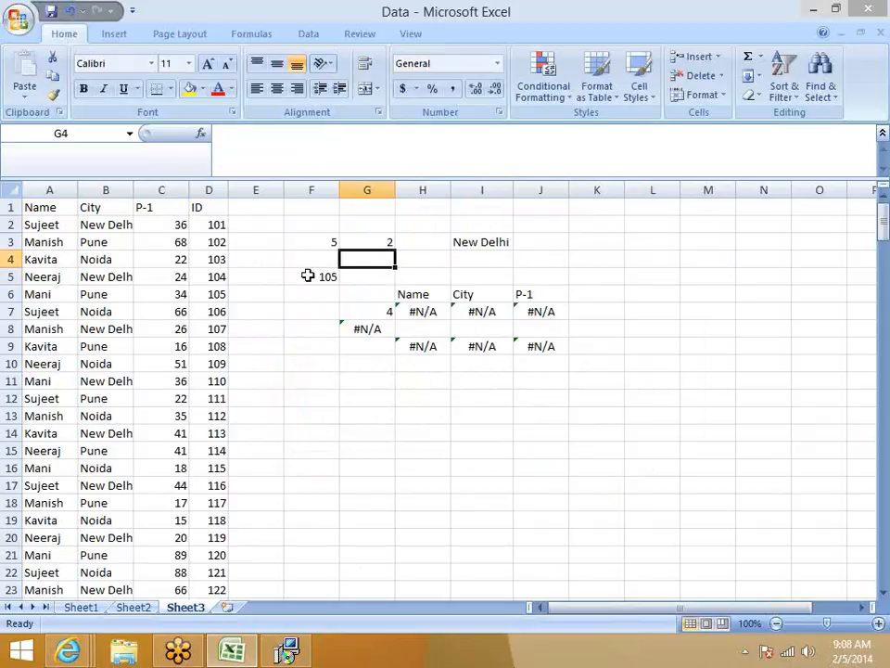
text(City)
key(Return)
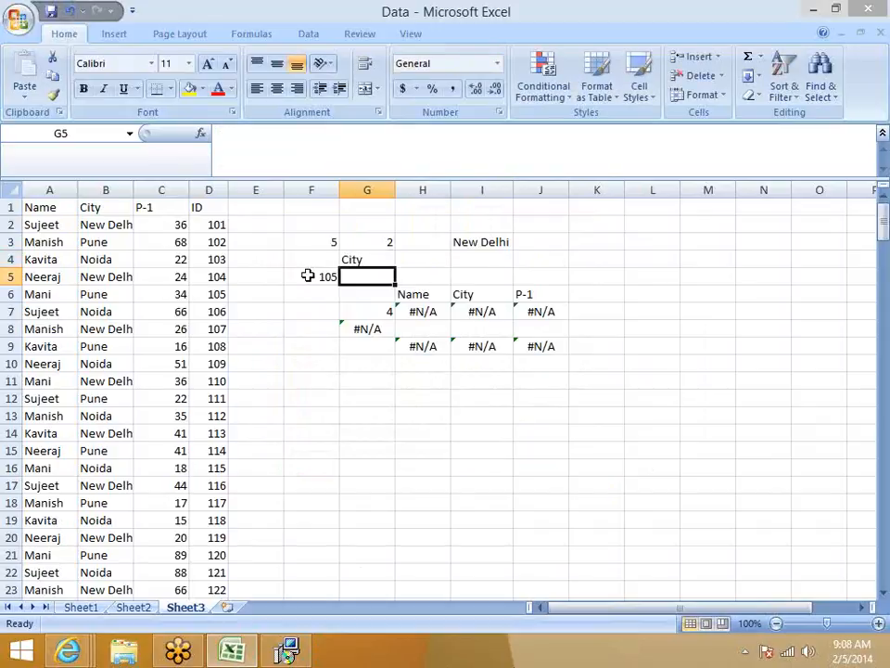
Step: Highlight the ID column and data columns A to D, and decline the Optimizer Pro offer
click(215, 260)
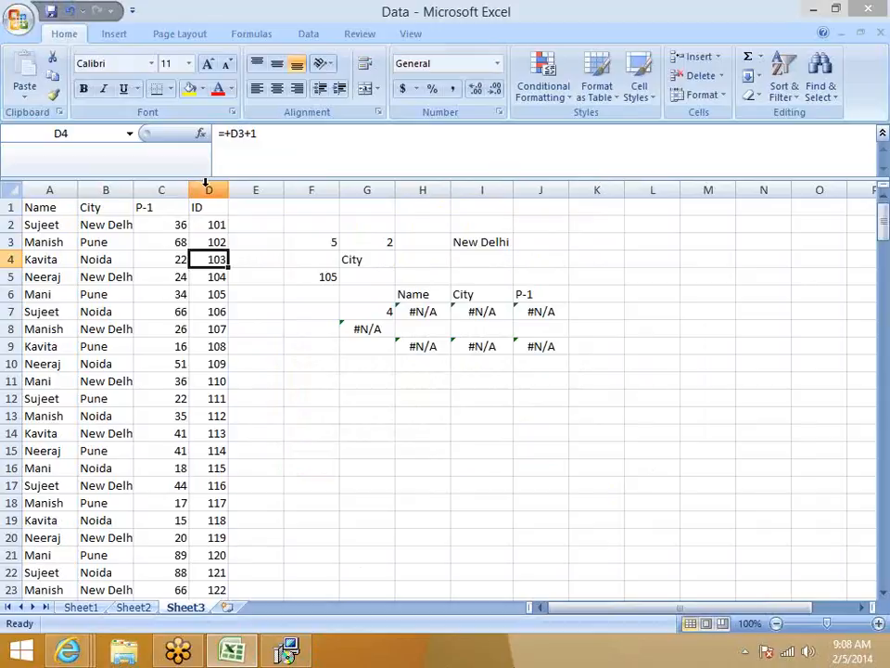
click(209, 188)
drag(209, 190, 605, 200)
click(181, 290)
drag(46, 191, 195, 207)
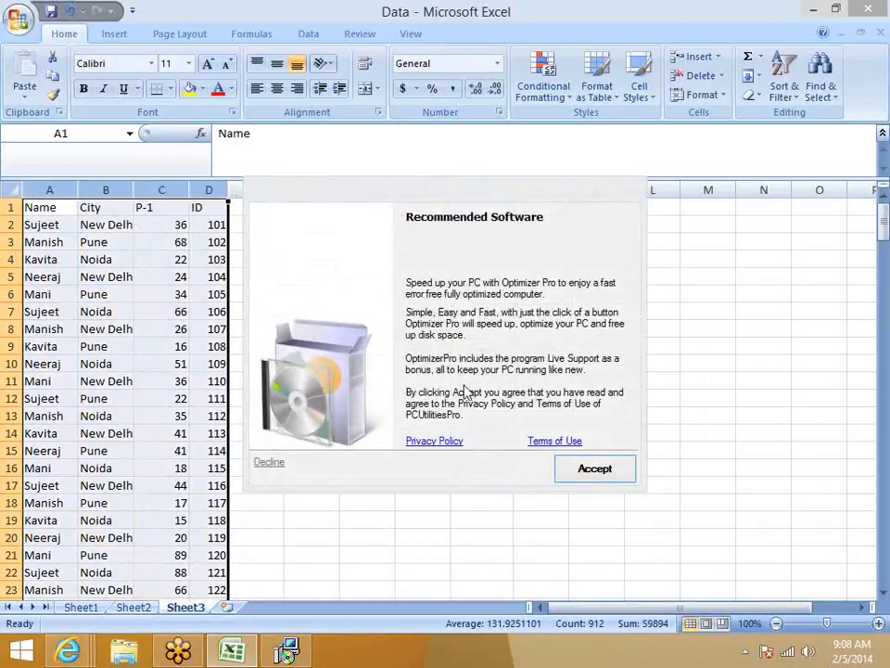
click(275, 468)
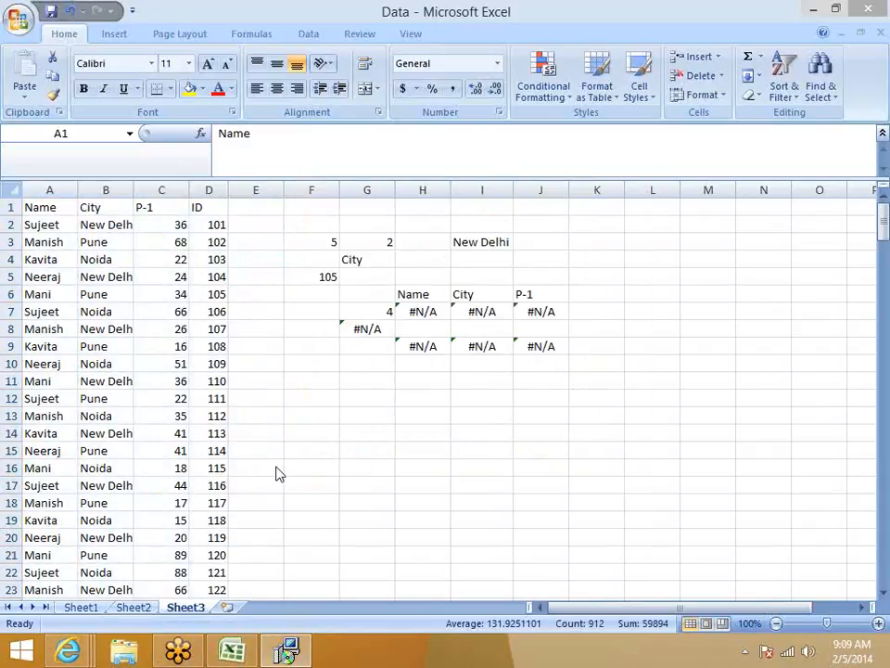
Step: Start a MATCH formula in F6 and decline the DriverPro offer
click(364, 350)
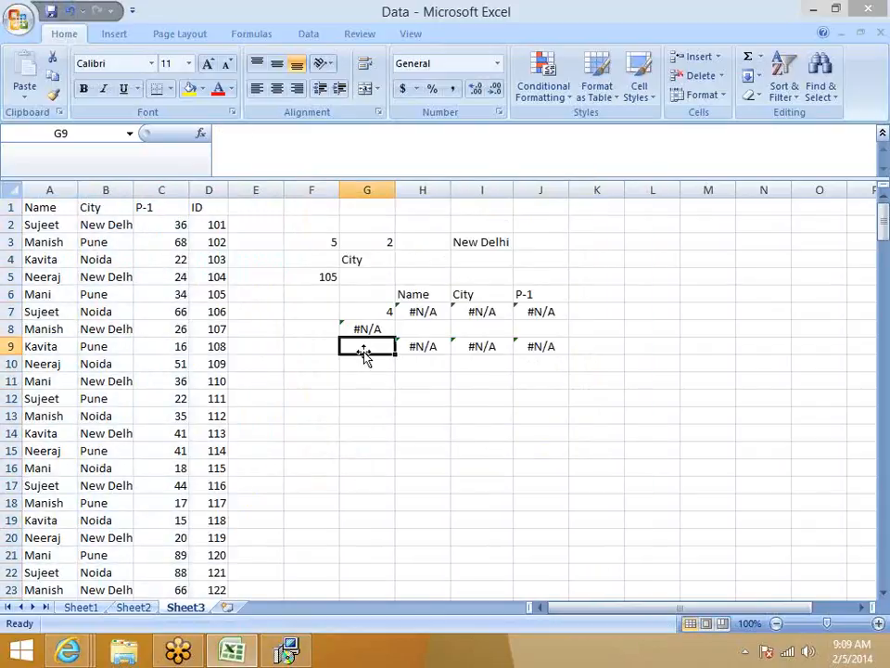
click(384, 275)
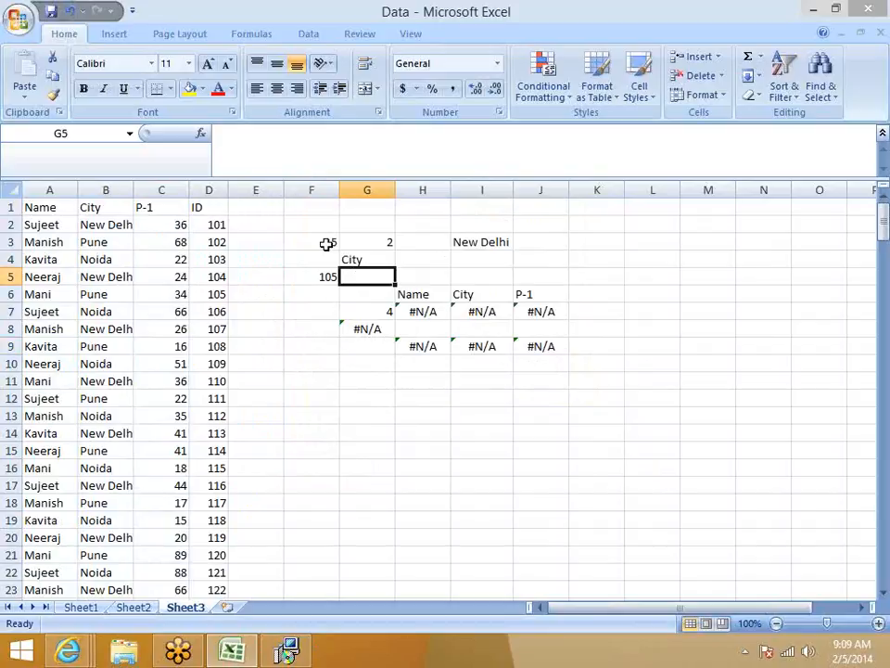
click(308, 290)
text(=m)
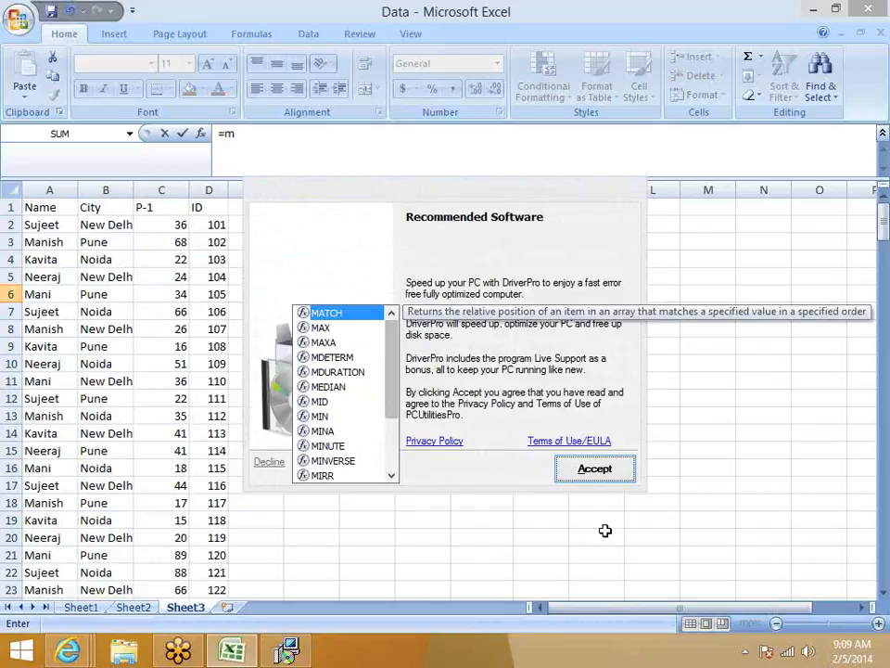
click(491, 471)
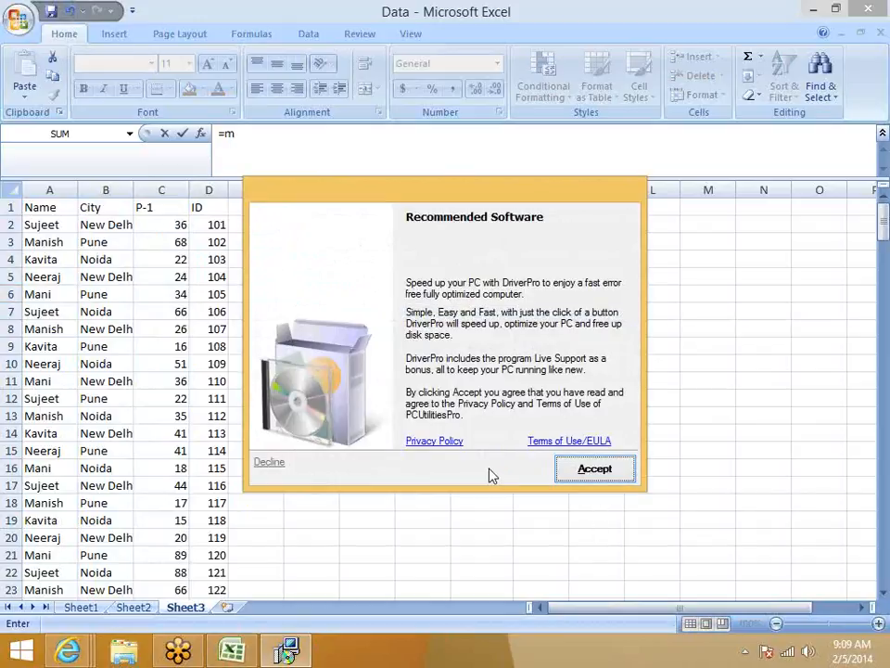
click(267, 464)
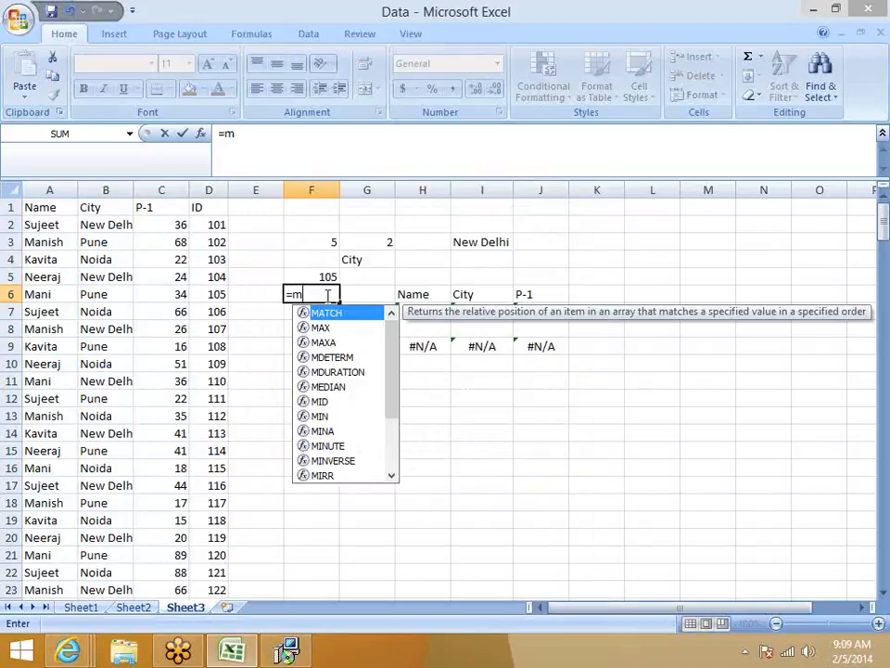
double_click(330, 315)
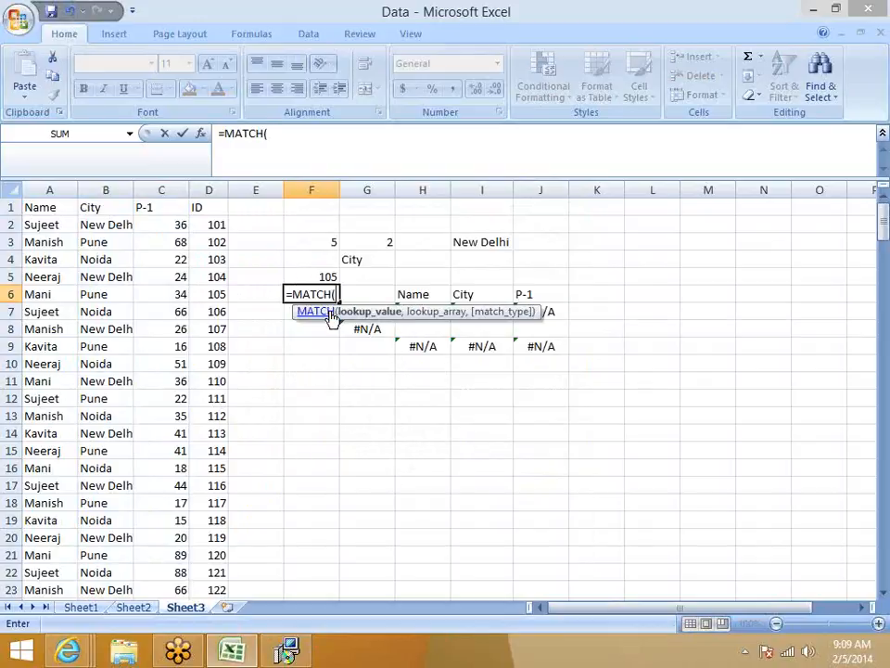
Step: Complete the MATCH formula in F6 with F5 as the lookup value, column D as the lookup array and 0 as the match type
click(326, 277)
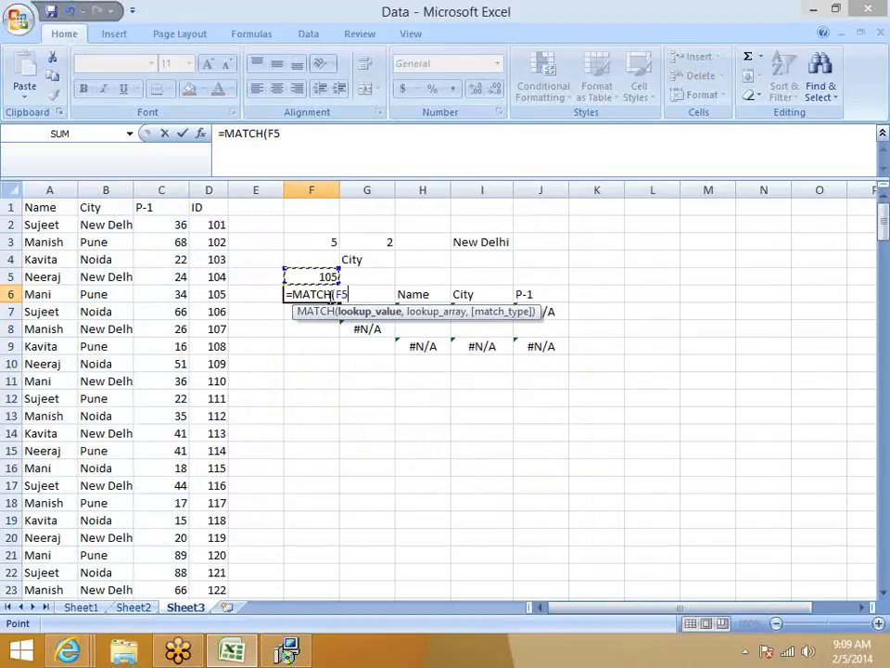
text(,)
click(210, 190)
text(,)
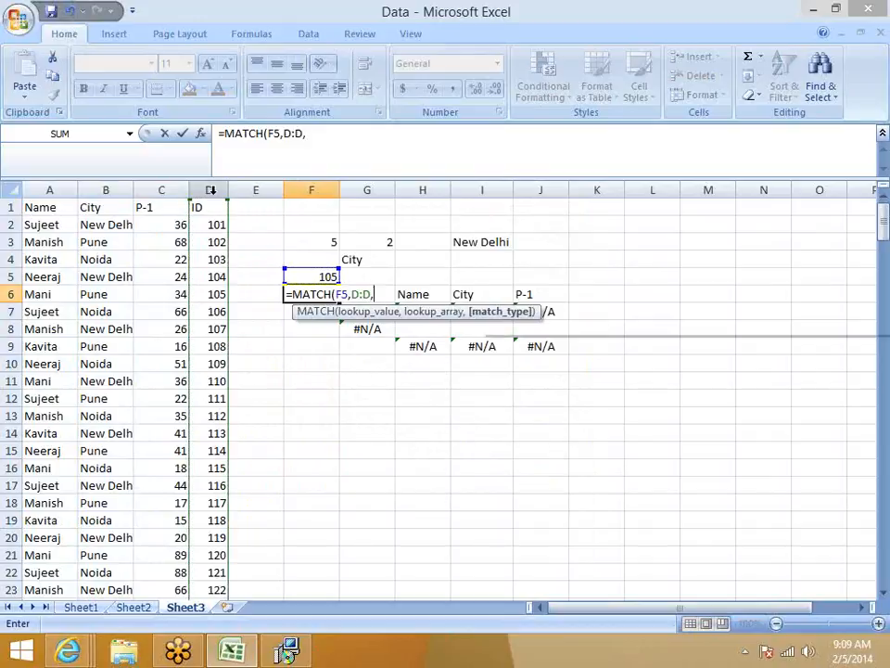
text(0)
key(Return)
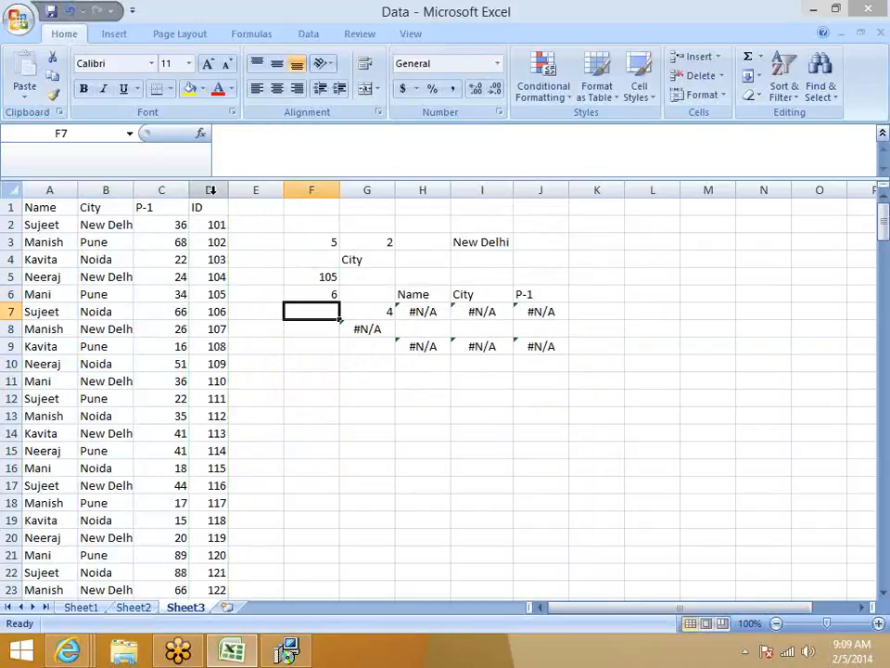
Step: Compare the MATCH result in F6 with the row position of ID 105 in column D
key(Up)
key(Up)
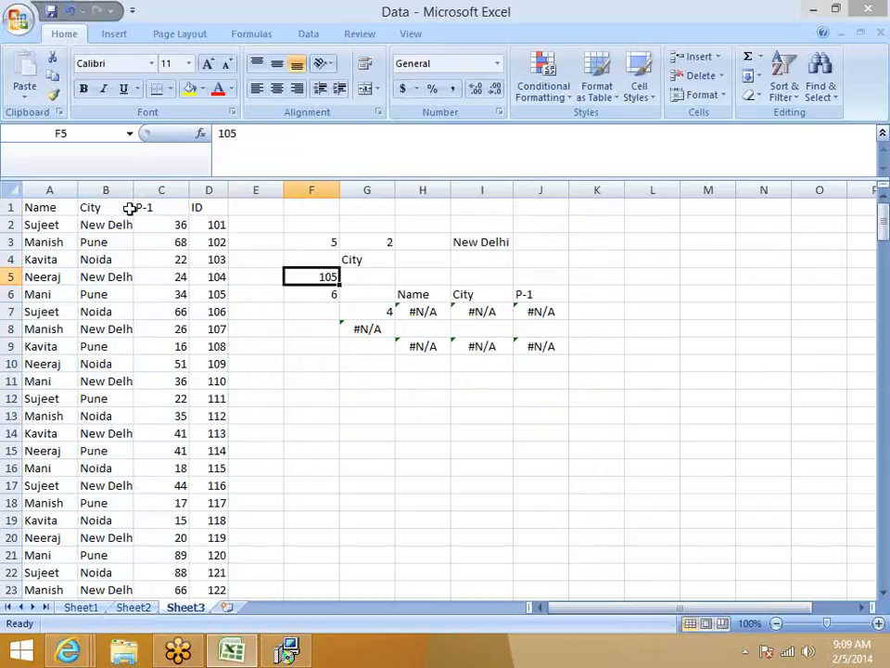
click(311, 296)
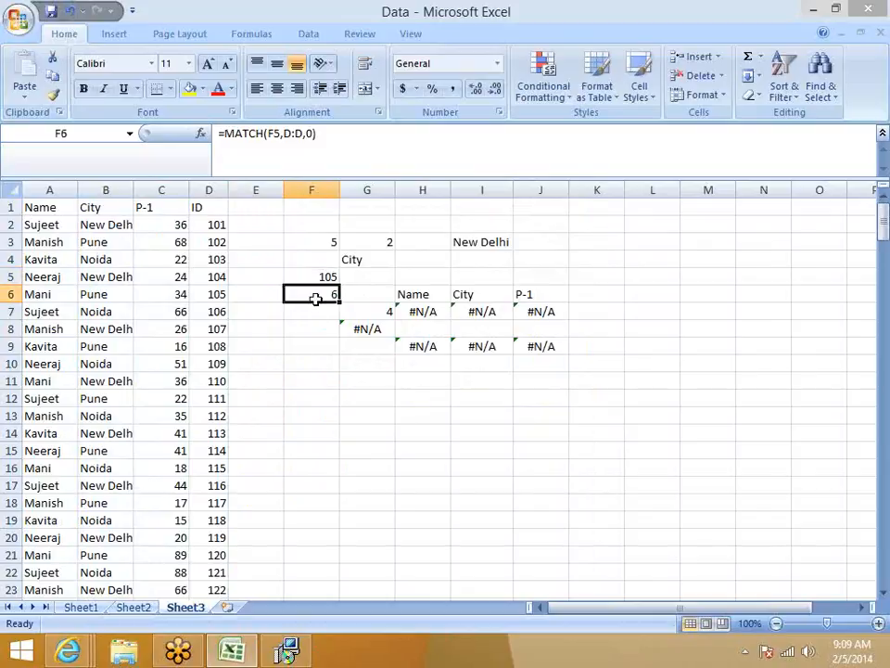
click(221, 296)
click(73, 133)
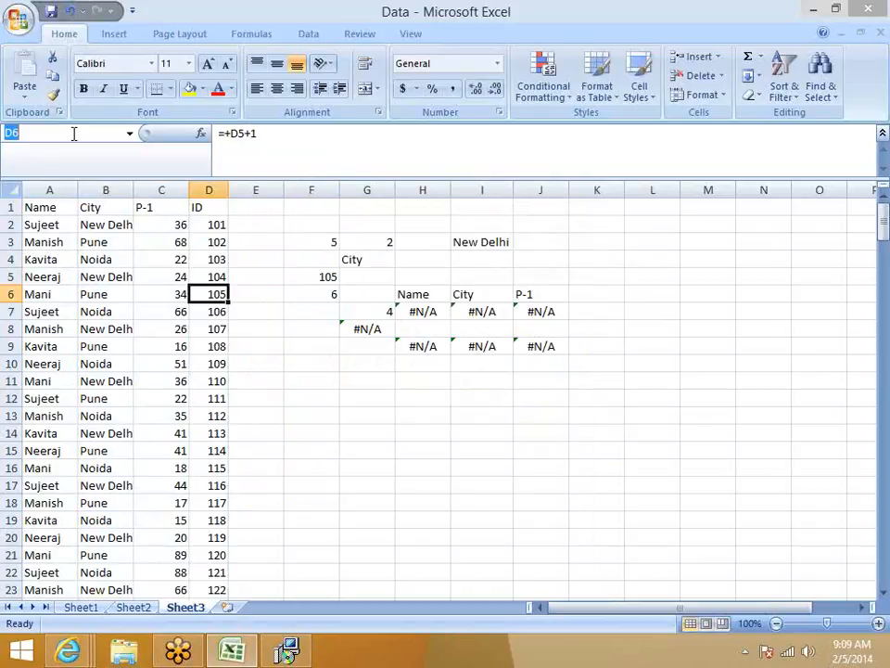
click(328, 279)
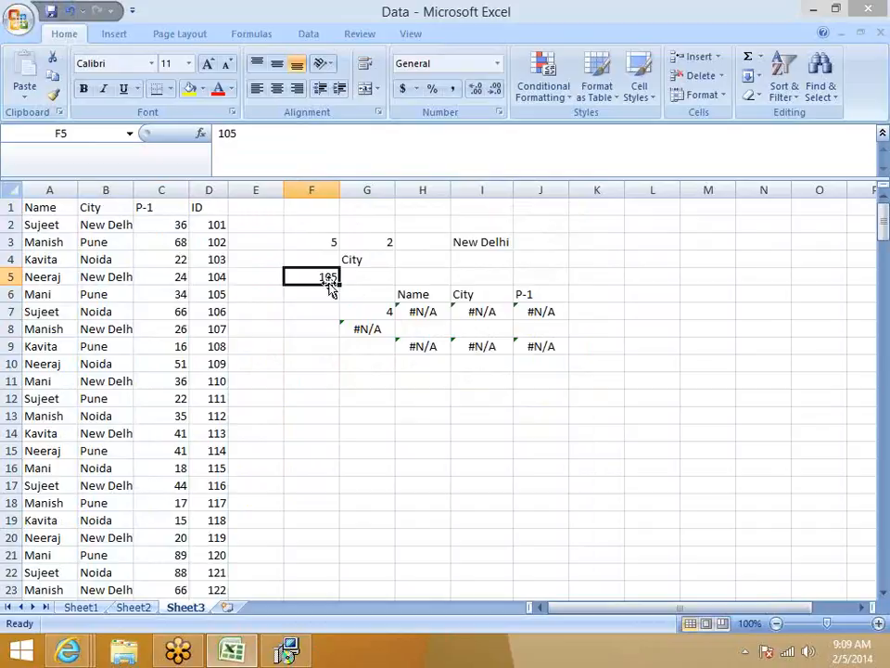
Step: Rename the ID header in D1 to Emp ID and fit column D's width to its contents
click(40, 206)
click(204, 207)
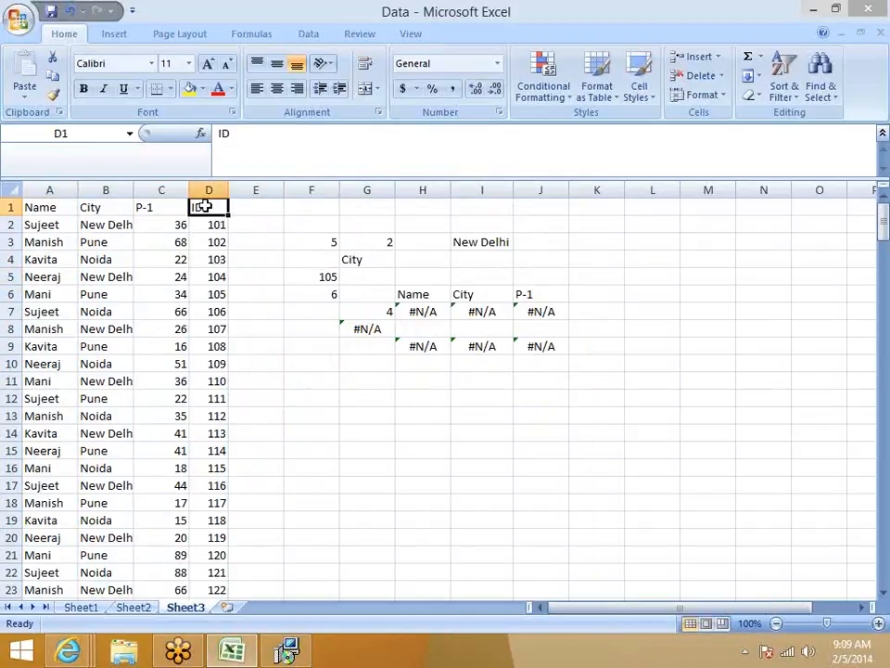
text(Emp ID)
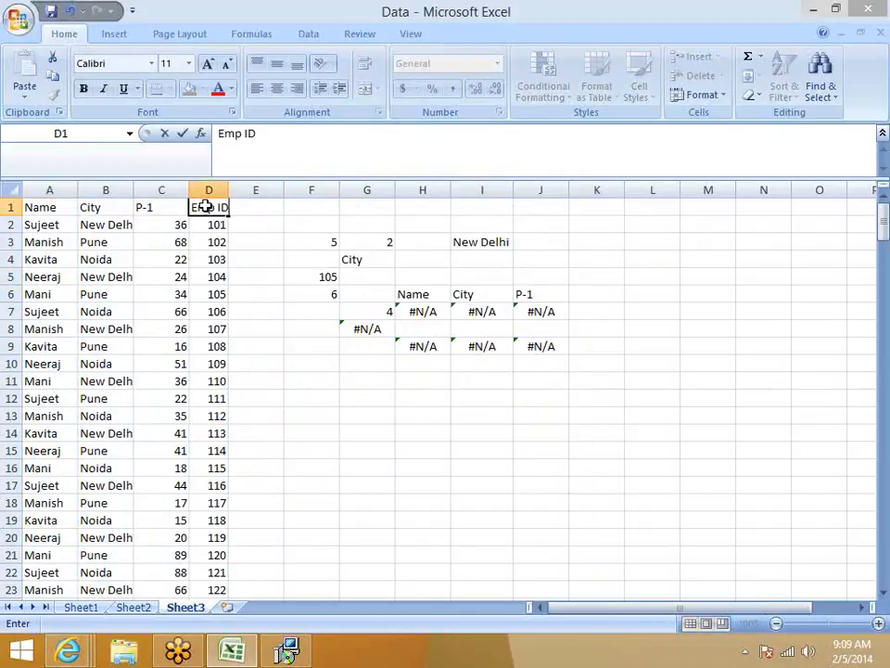
key(Return)
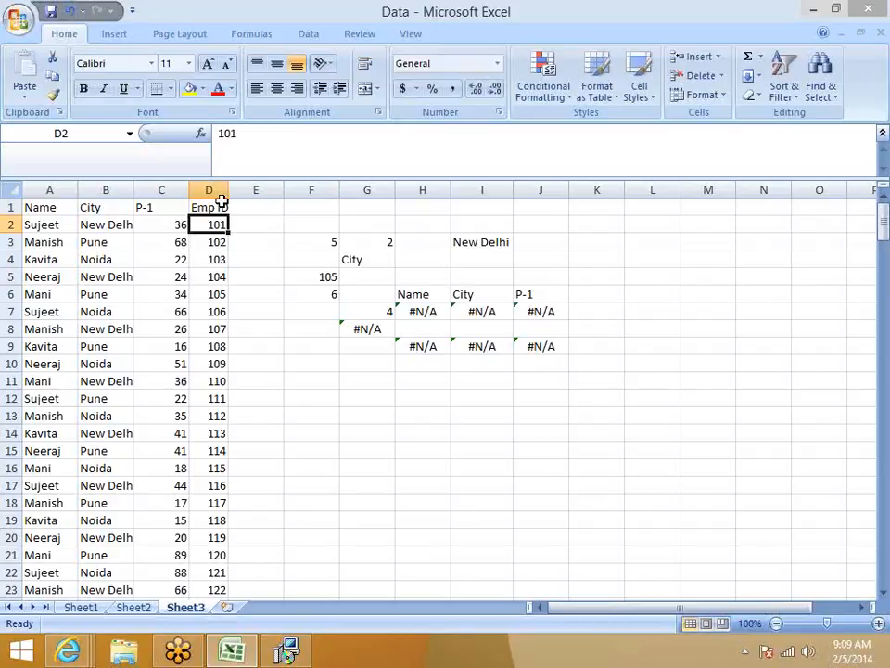
double_click(228, 191)
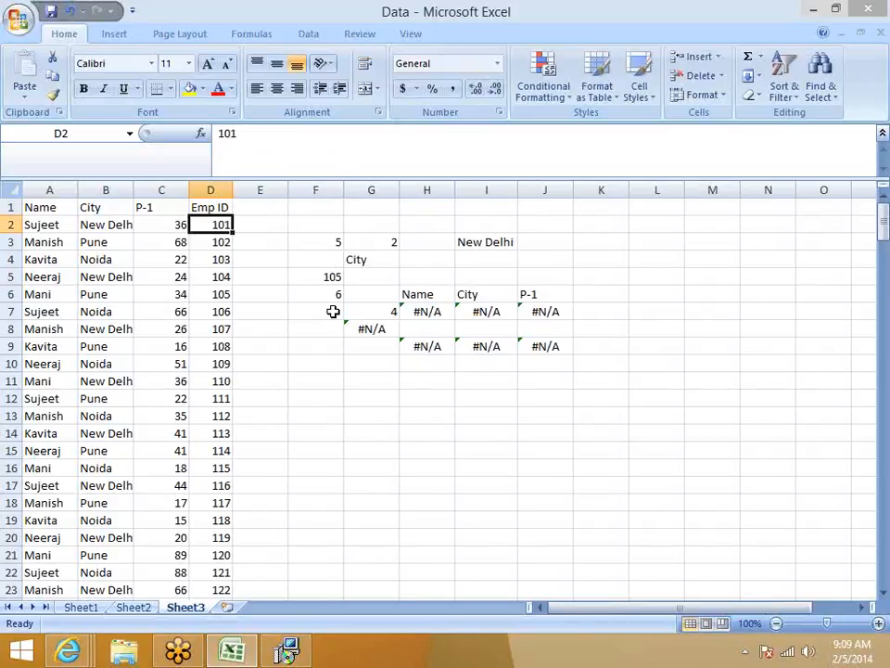
Step: Copy the Emp ID header from D1 into F4 above the lookup value
click(227, 209)
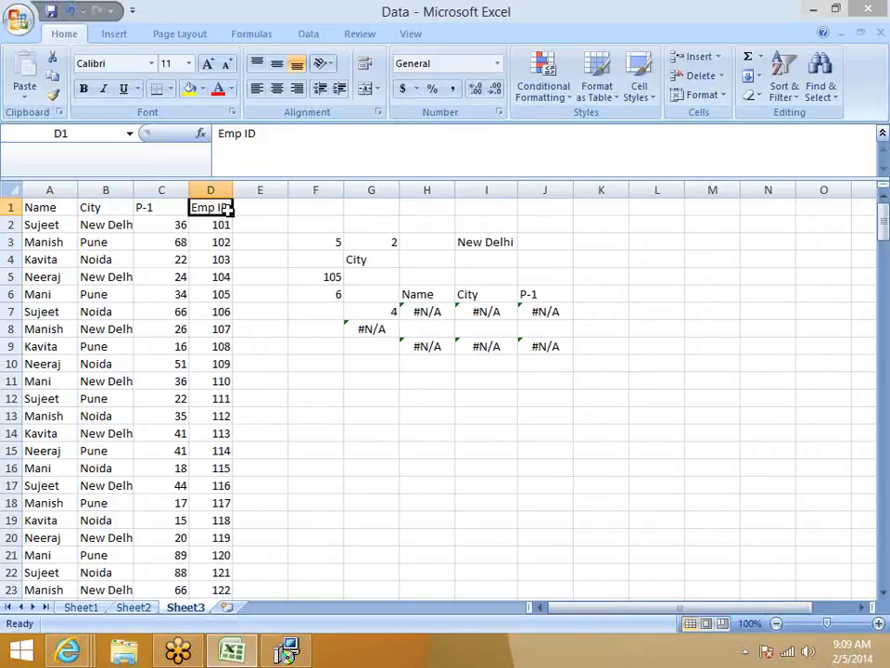
key(ctrl+c)
click(318, 259)
key(ctrl+v)
key(Escape)
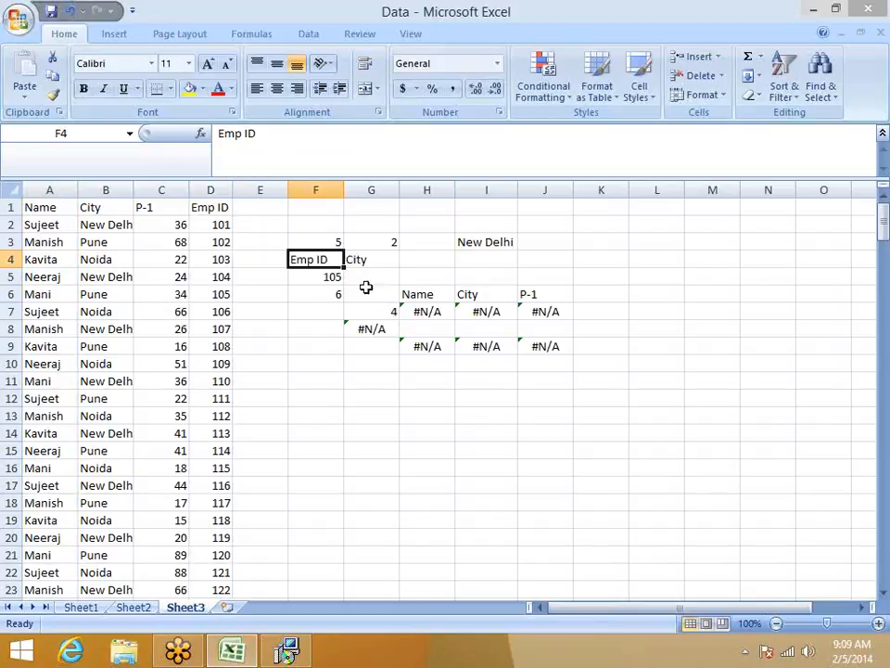
Step: Check the installation progress in the SoftApp window
click(332, 282)
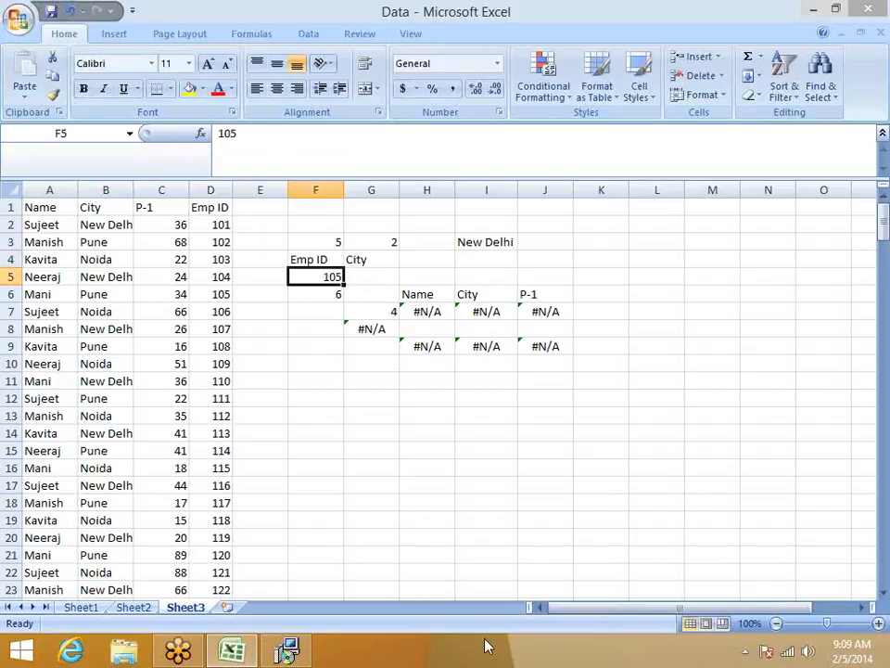
mouse_move(304, 655)
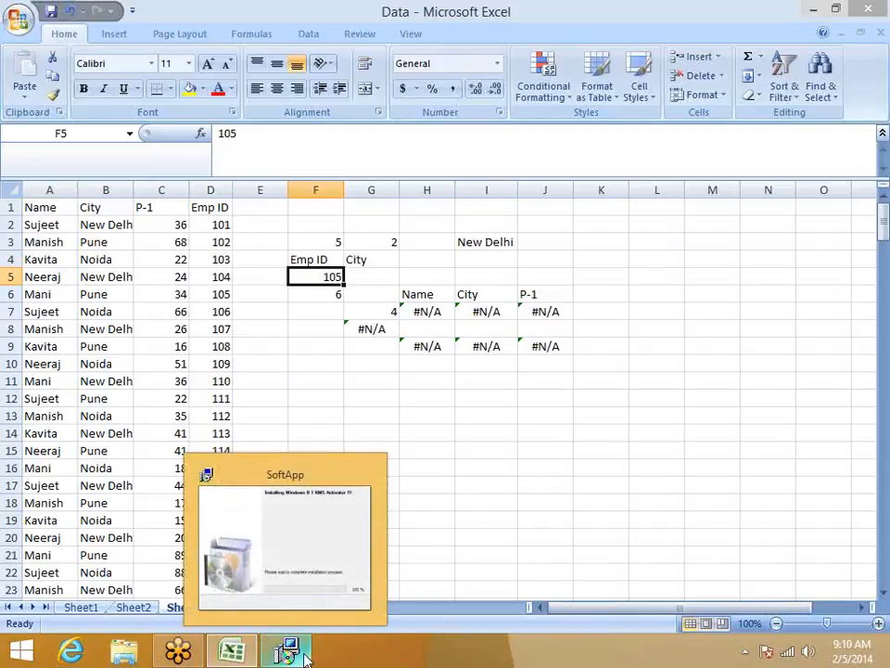
click(331, 609)
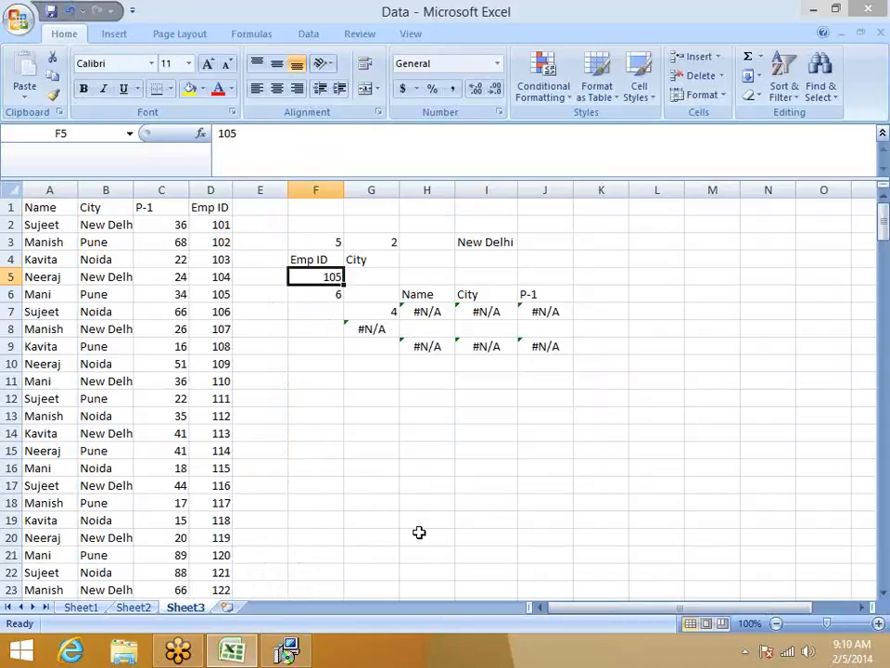
Step: Clear the lookup examples and formulas from the range E2:K10
key(Up)
key(Up)
key(Left)
key(Up)
key(shift+Right)
key(shift+Right)
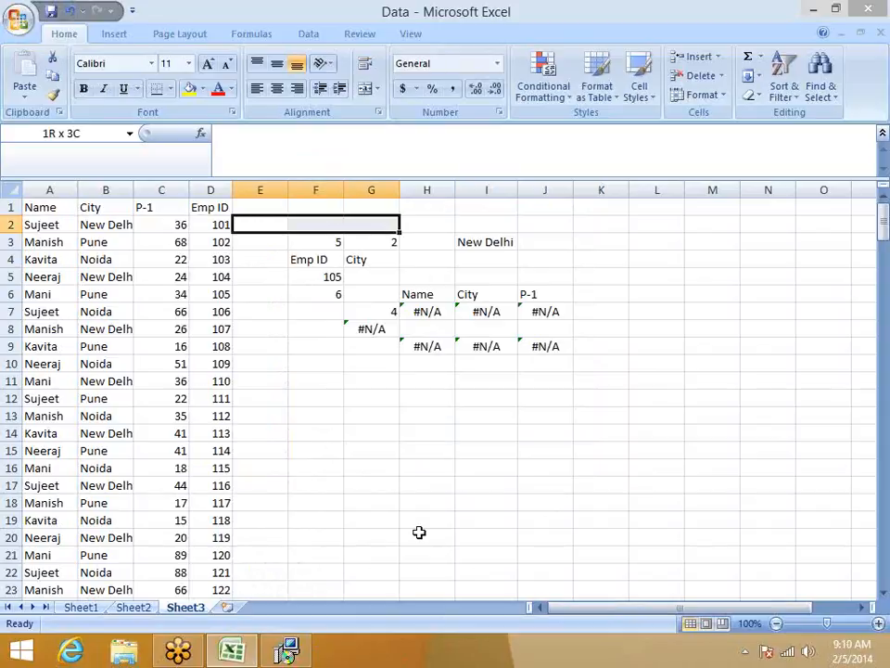
key(shift+Right)
key(shift+Right)
key(shift+Right)
key(shift+Right)
key(shift+Down)
key(shift+Down)
key(shift+Down)
key(shift+Down)
key(shift+Down)
key(shift+Down)
key(shift+Down)
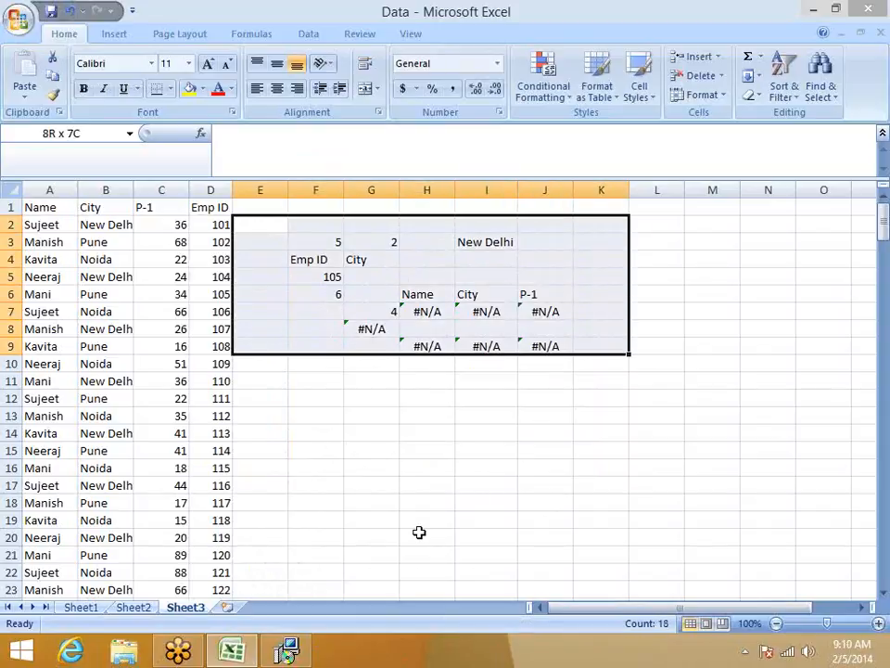
key(shift+Down)
key(Delete)
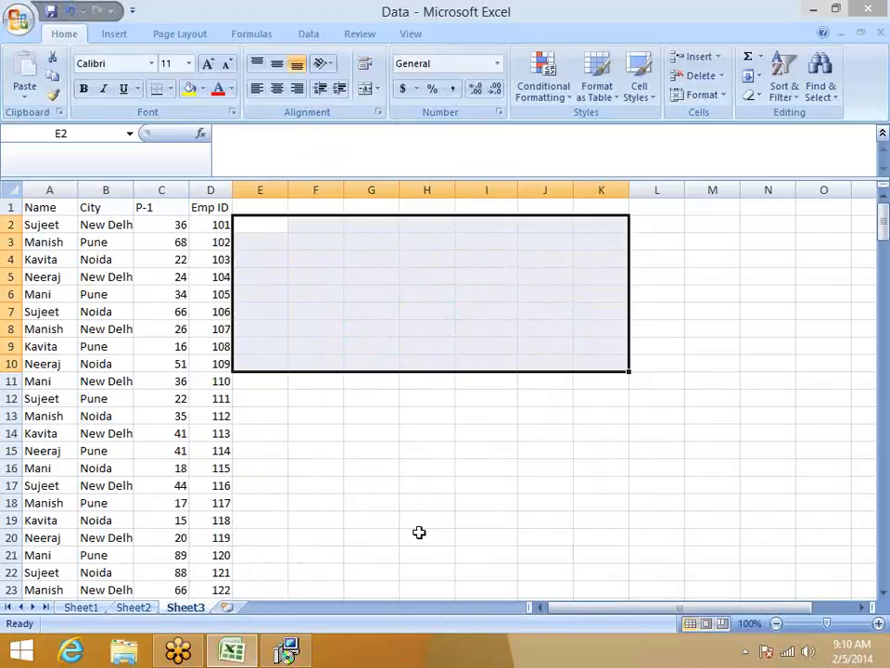
Step: Copy the Emp ID column and insert it before the Name column, as the first column of the table
key(Up)
key(Left)
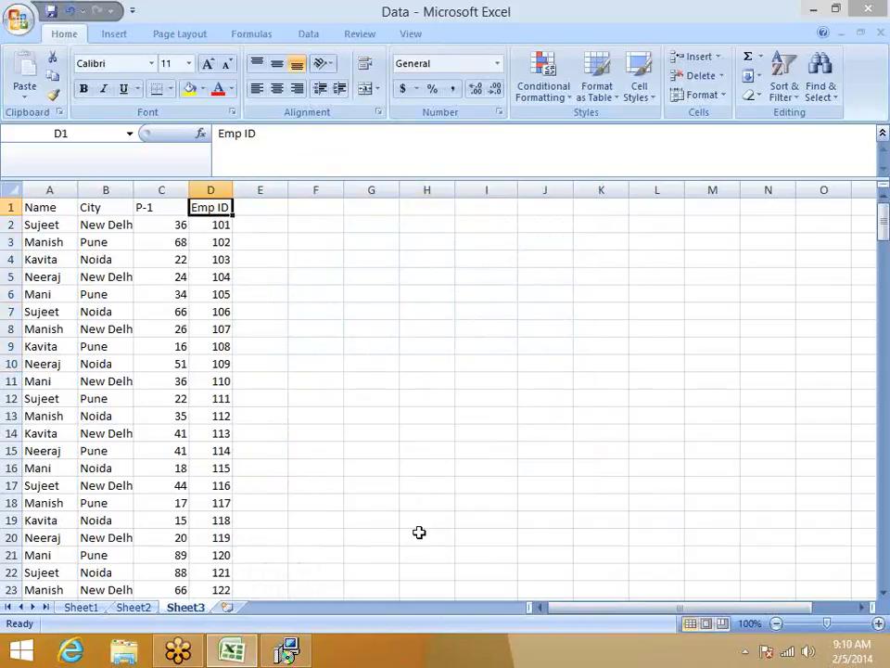
key(ctrl+Left)
key(Right)
key(Right)
key(Right)
key(ctrl+space)
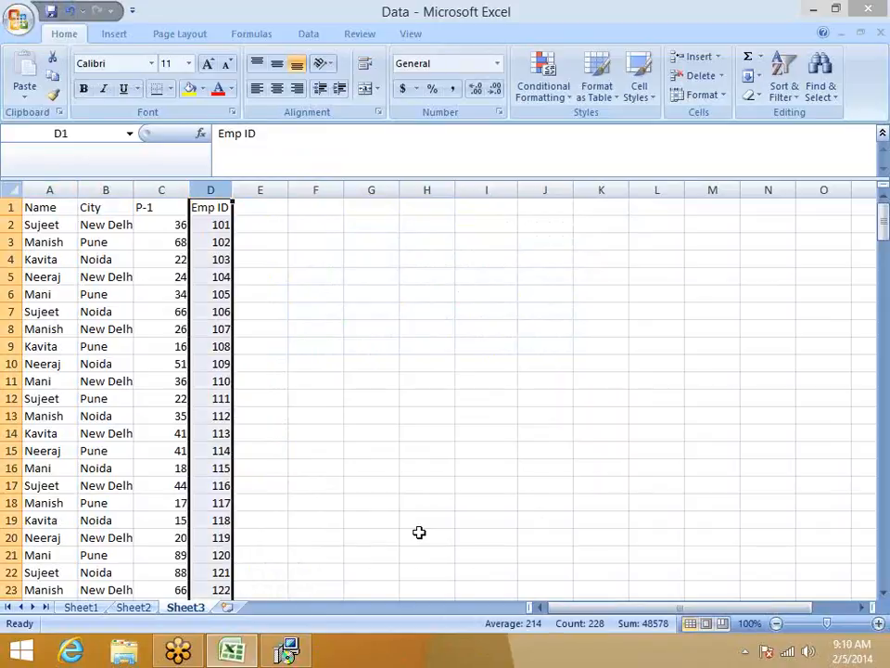
key(ctrl+c)
key(ctrl+Left)
key(ctrl+space)
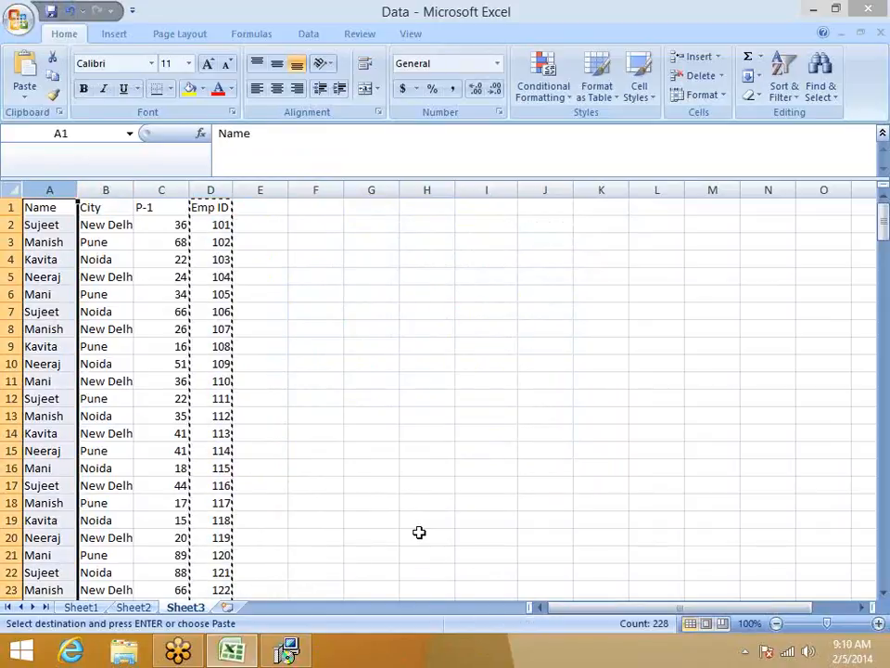
key(ctrl+shift+plus)
Step: Copy the data from A1 through the last used cell and paste it at A1 on Sheet1 of Book2
key(ctrl+Home)
key(ctrl+shift+End)
key(ctrl+c)
key(ctrl+Tab)
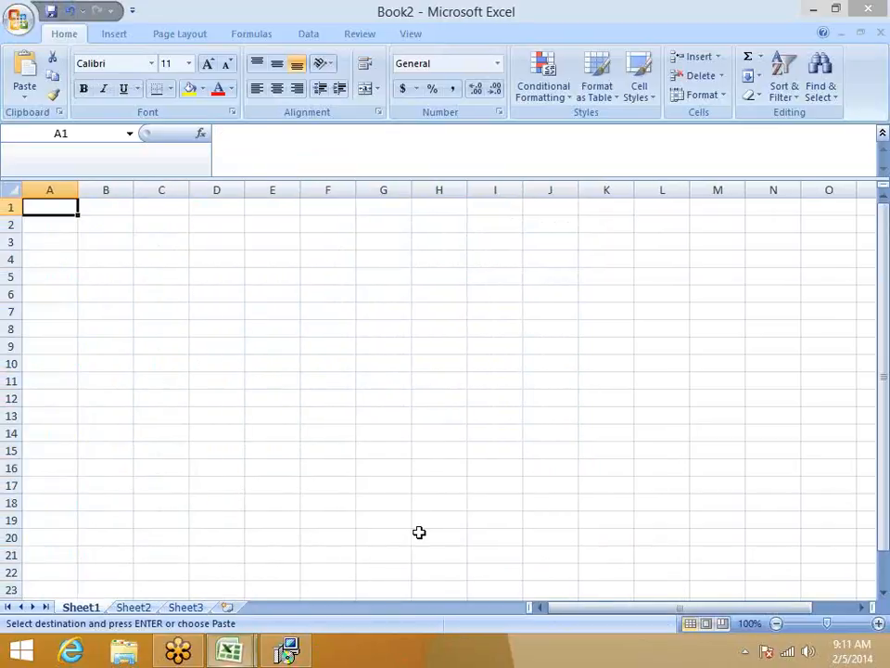
key(ctrl+v)
key(Escape)
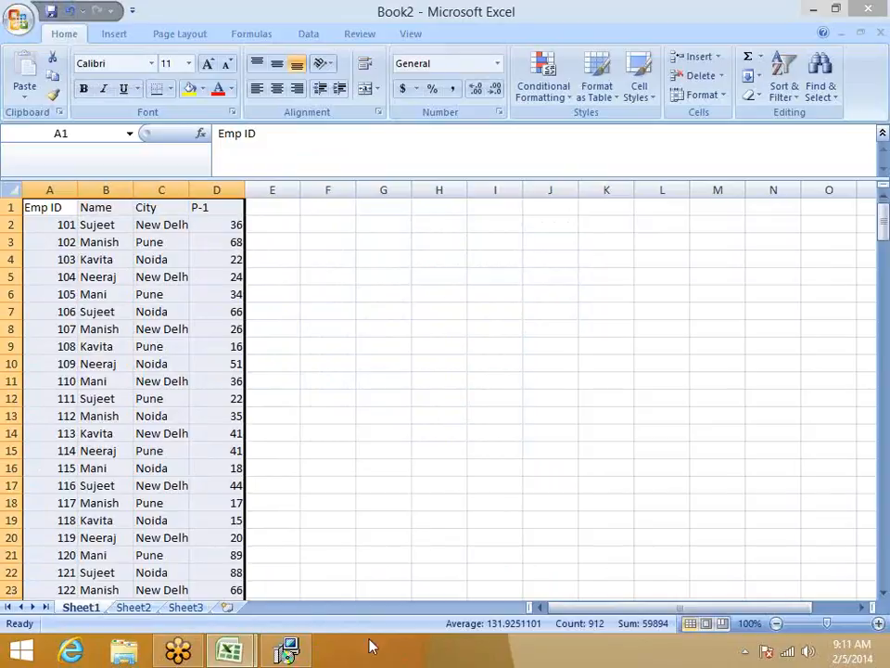
Step: Copy the header row A1:D1 from Sheet1 to A1 on Sheet2
drag(37, 209, 233, 209)
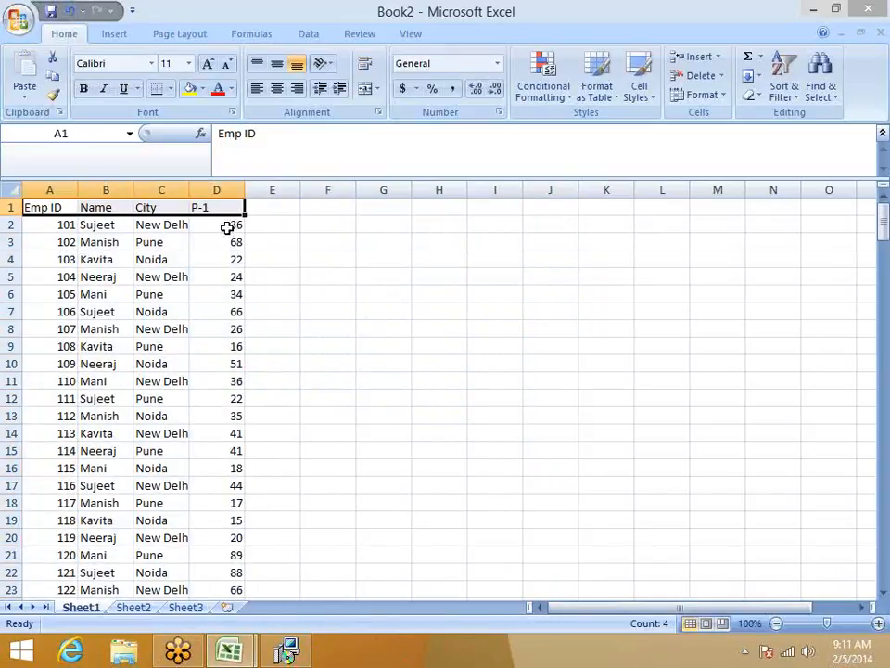
key(ctrl+c)
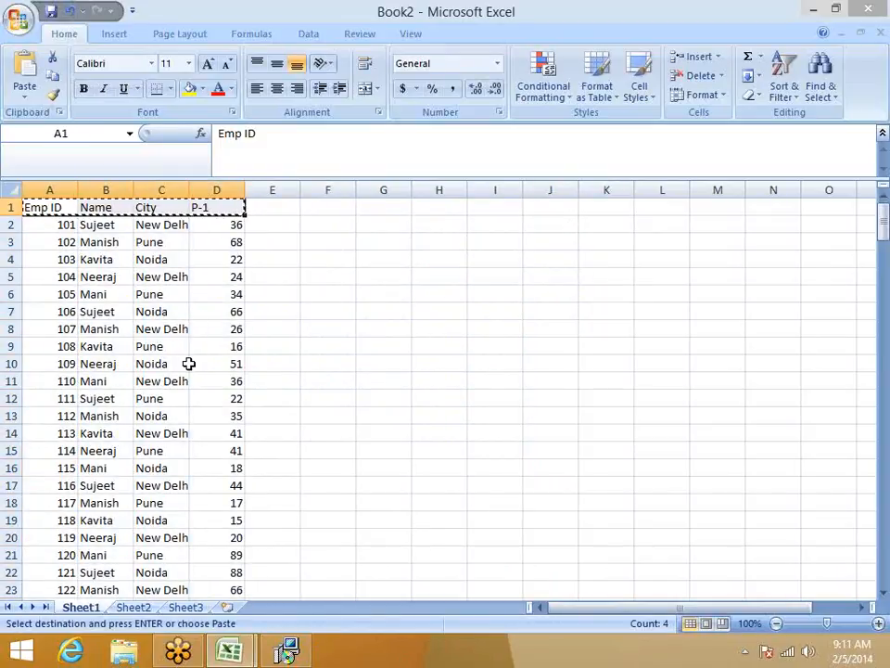
click(133, 607)
key(ctrl+v)
key(Escape)
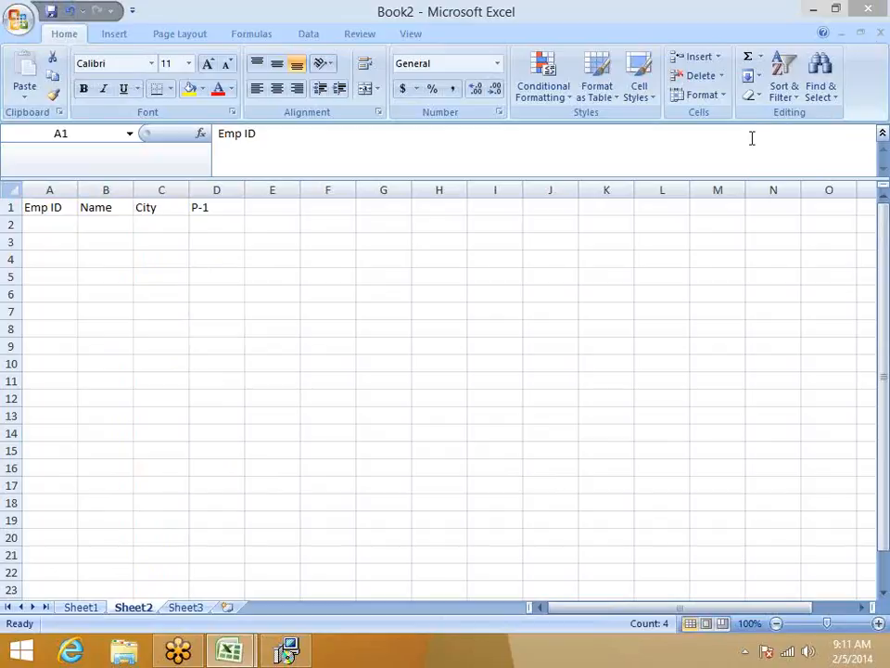
Step: Enter the sample lookup value 152 in F3 and mark out the block E6:I13 below it
click(303, 255)
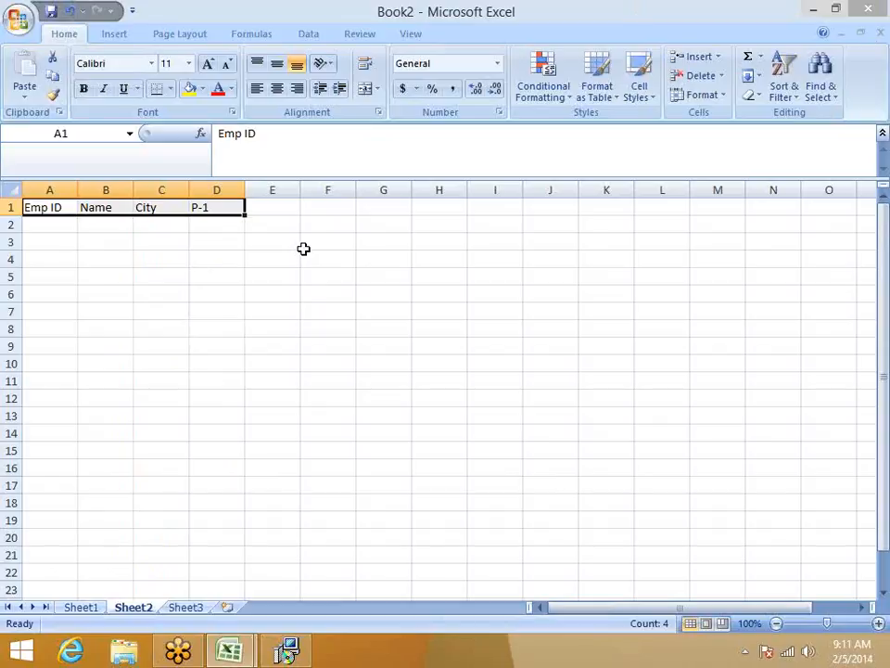
click(305, 248)
text(152)
key(Return)
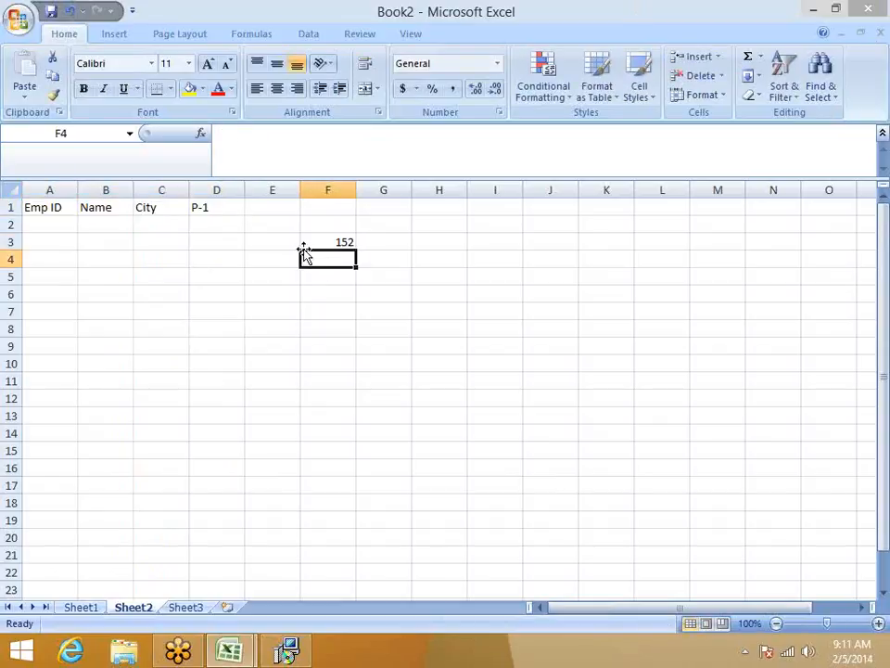
click(396, 241)
click(255, 289)
drag(255, 288, 518, 427)
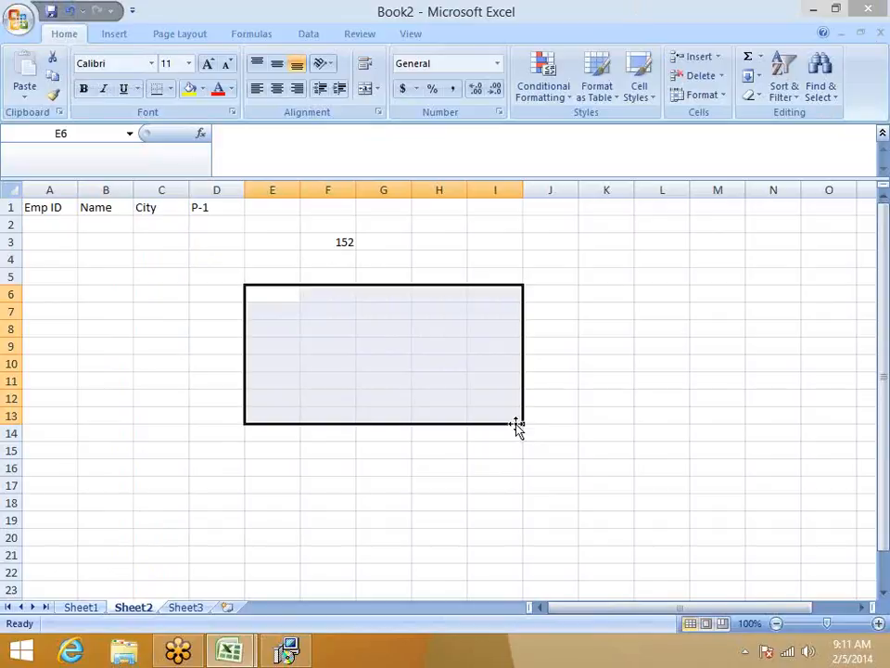
scroll(518, 426, down, 1)
scroll(485, 334, up, 1)
Step: Add the heading Roll in F2 above the sample value, and clear both F2 and F3
click(318, 223)
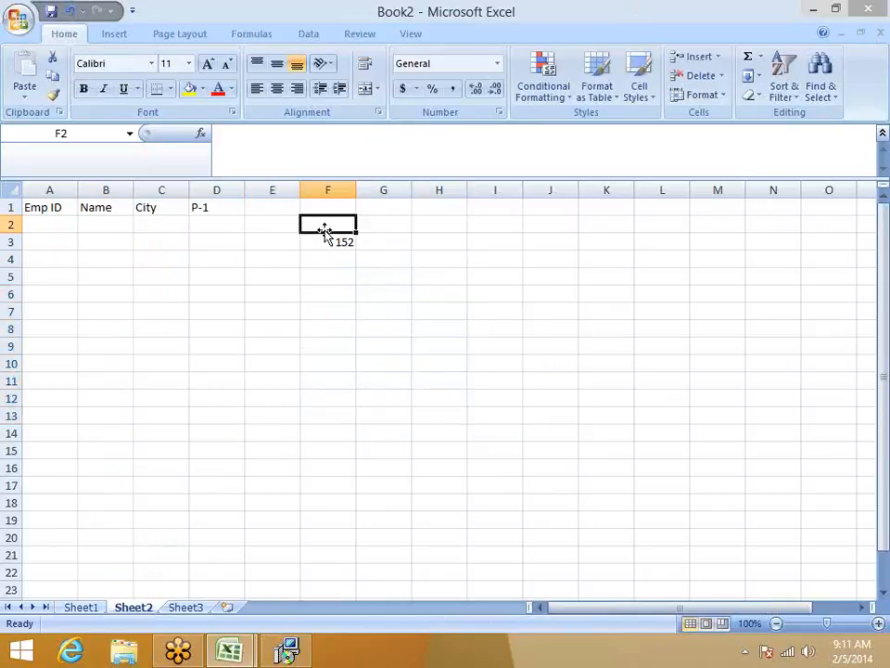
text(Roll)
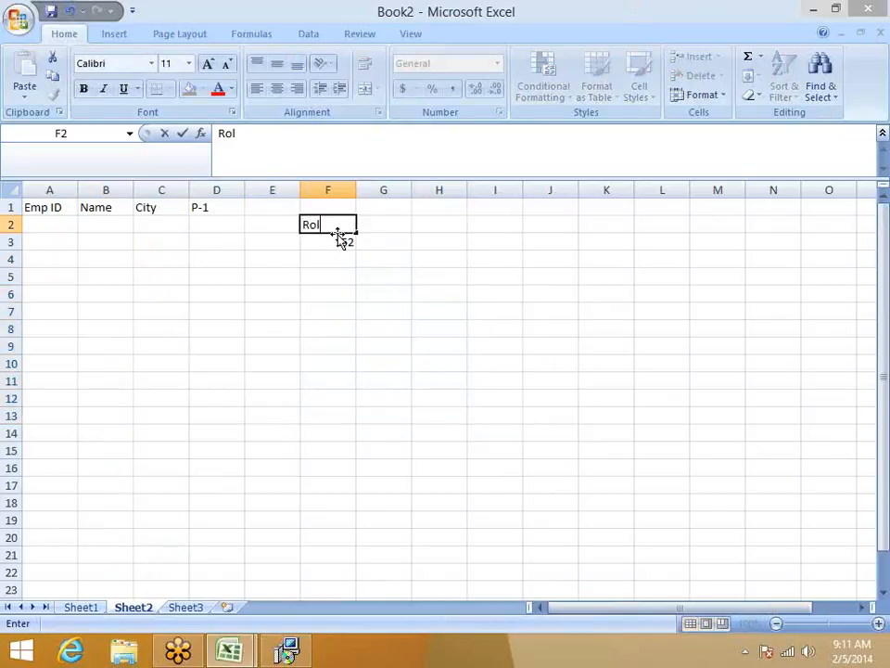
key(Return)
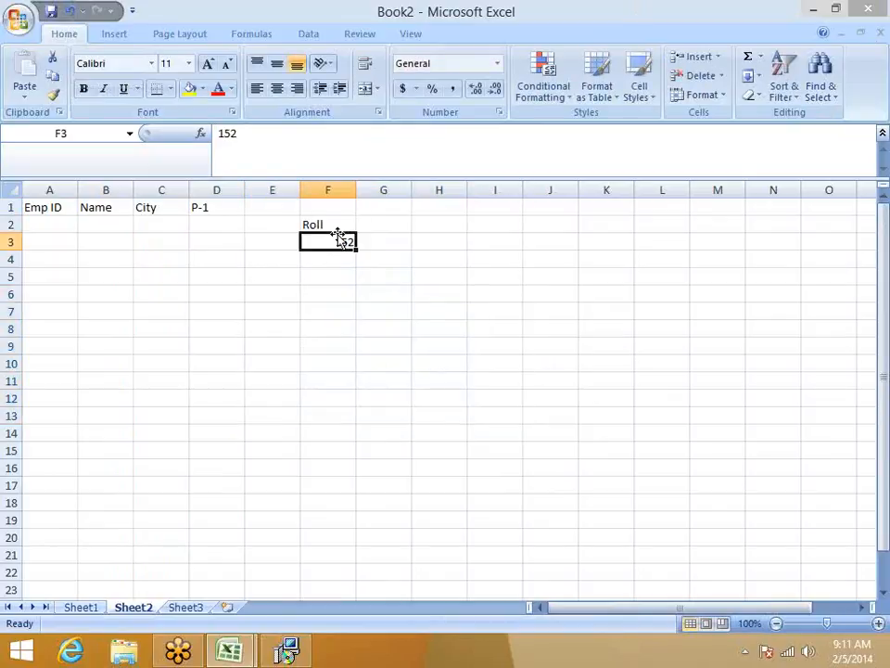
drag(341, 229, 343, 240)
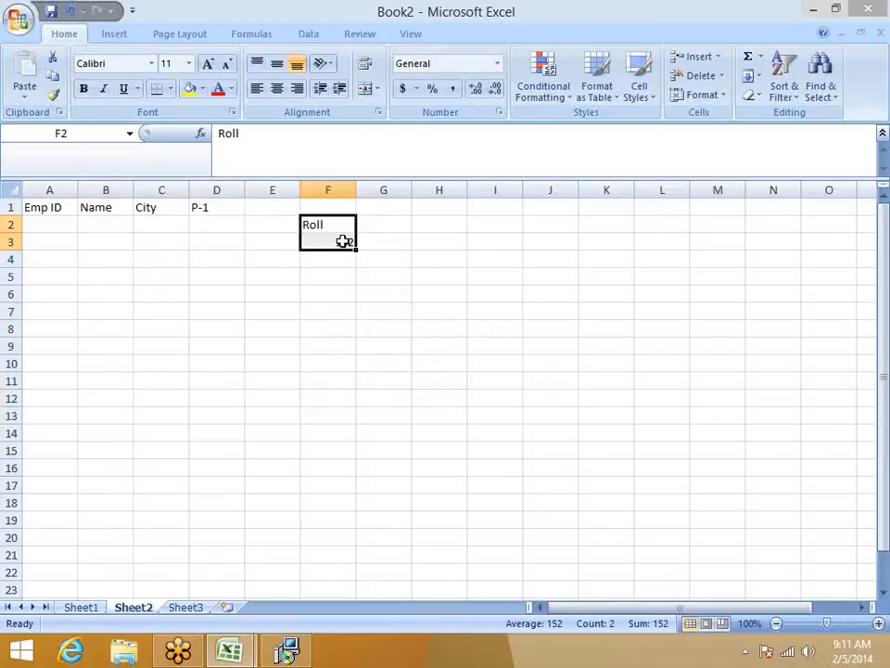
key(Delete)
Step: Review the Emp ID, Name, City and P-1 headers and the Emp ID column on Sheet1
click(30, 224)
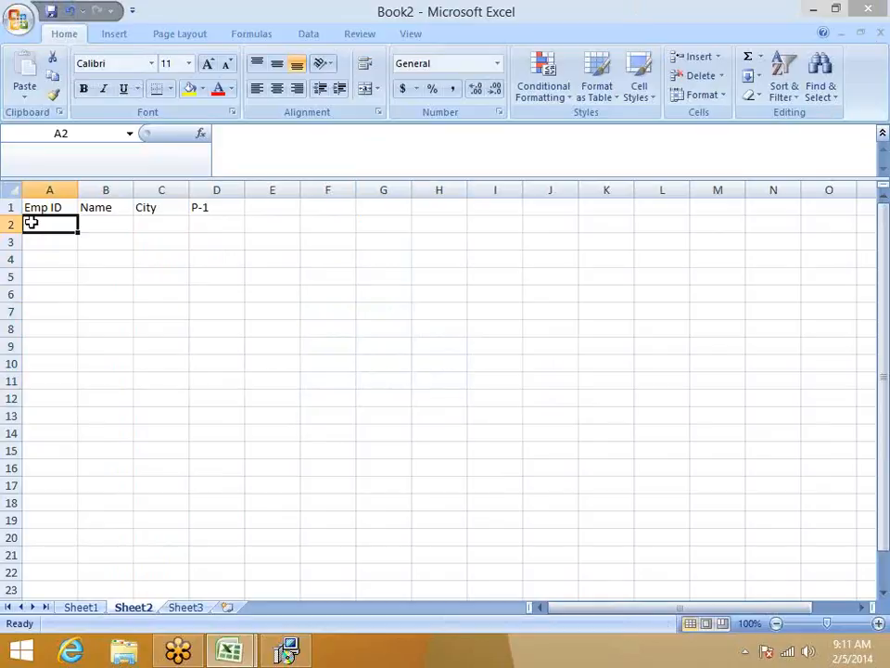
click(81, 607)
click(214, 330)
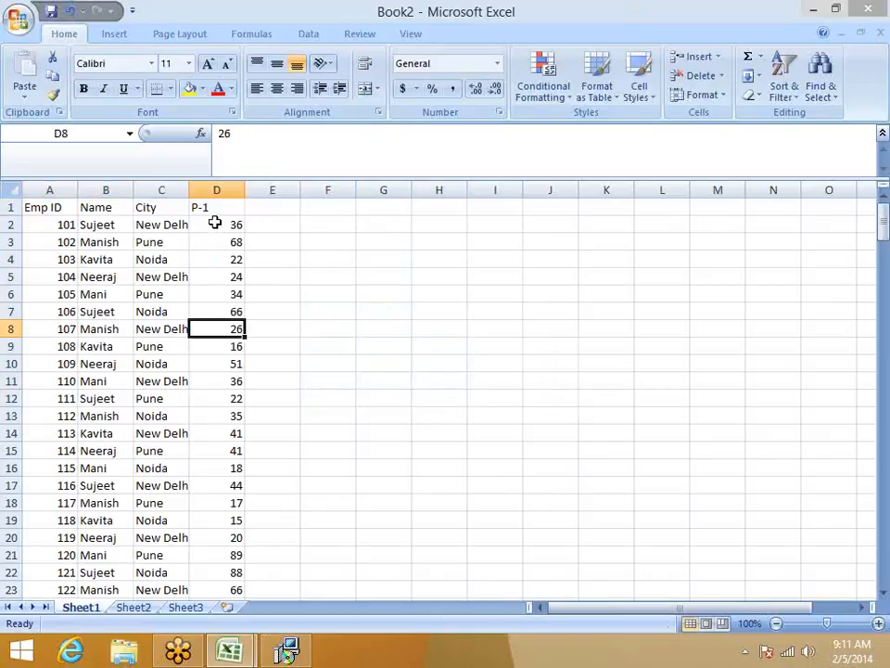
click(73, 209)
click(119, 207)
click(150, 206)
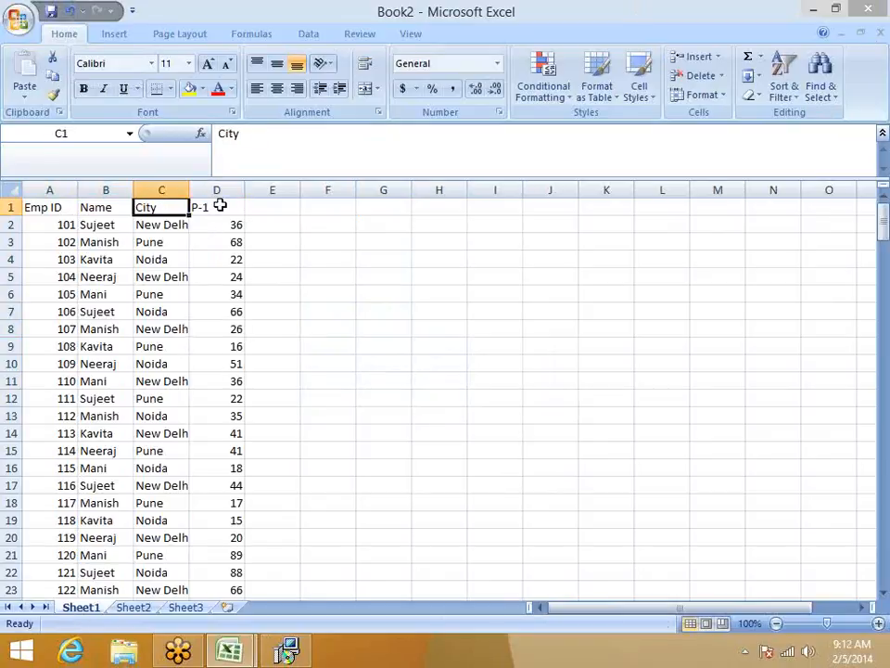
click(219, 206)
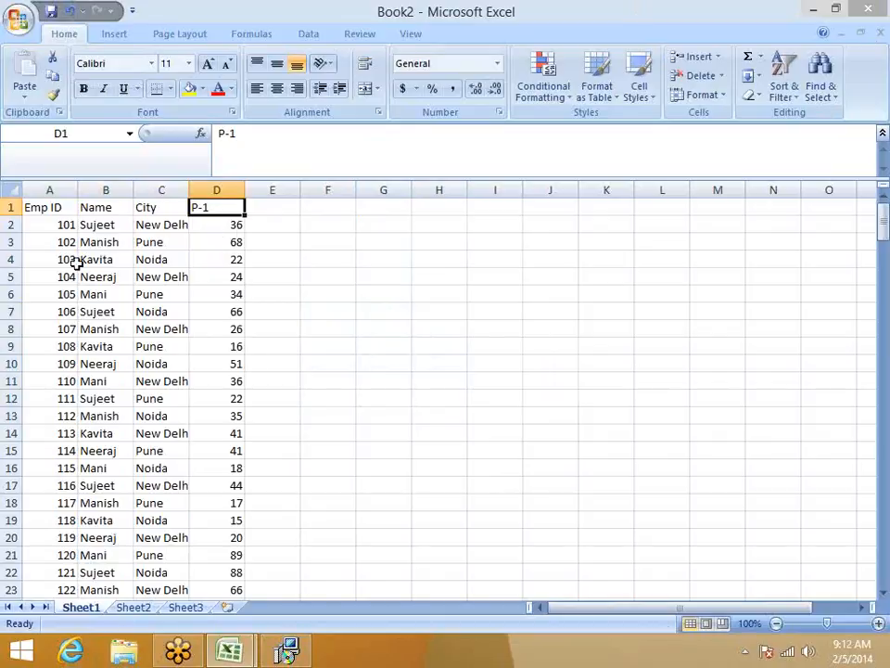
click(50, 190)
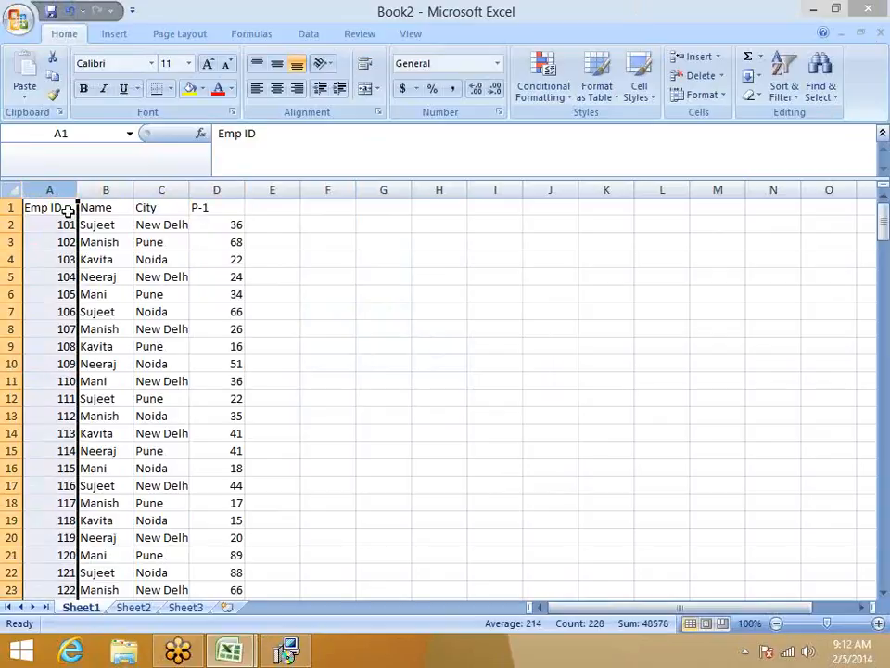
Step: Fill A2:A8 of Sheet2 with the Emp IDs 104, 102, 102, 200, 145, 200 and 5011
click(145, 609)
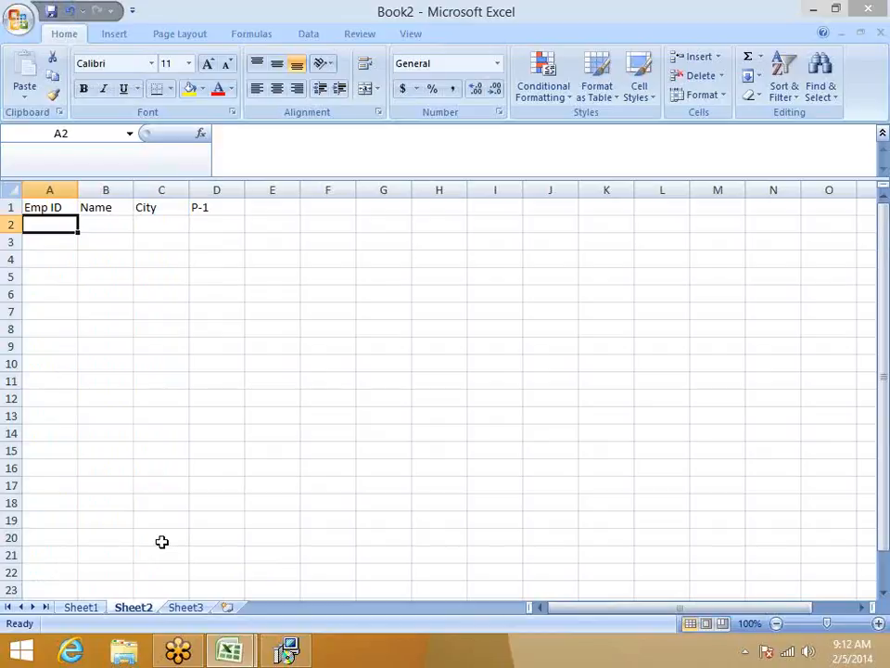
text(104)
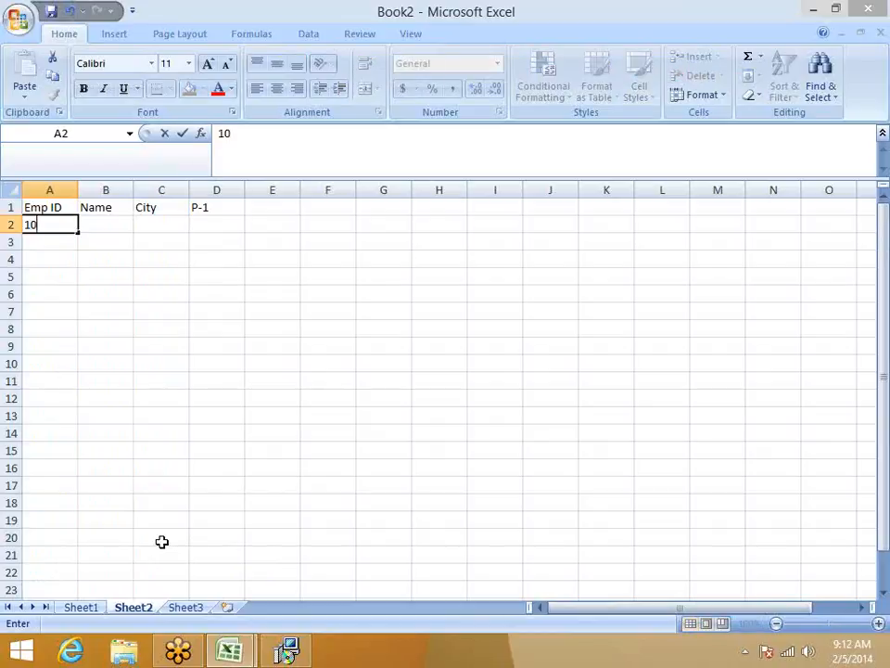
key(Return)
text(102)
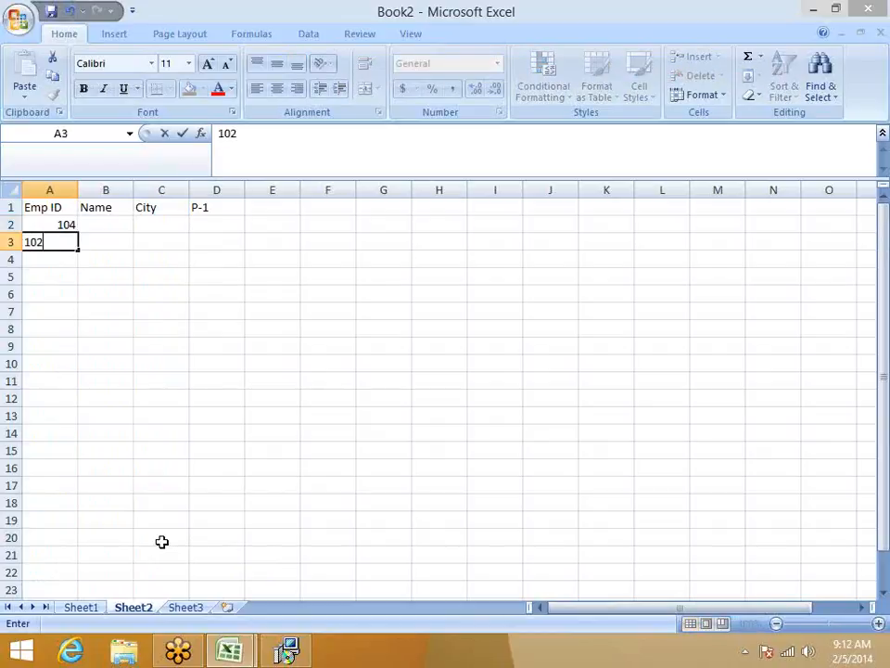
key(Return)
text(5)
key(Escape)
text(102)
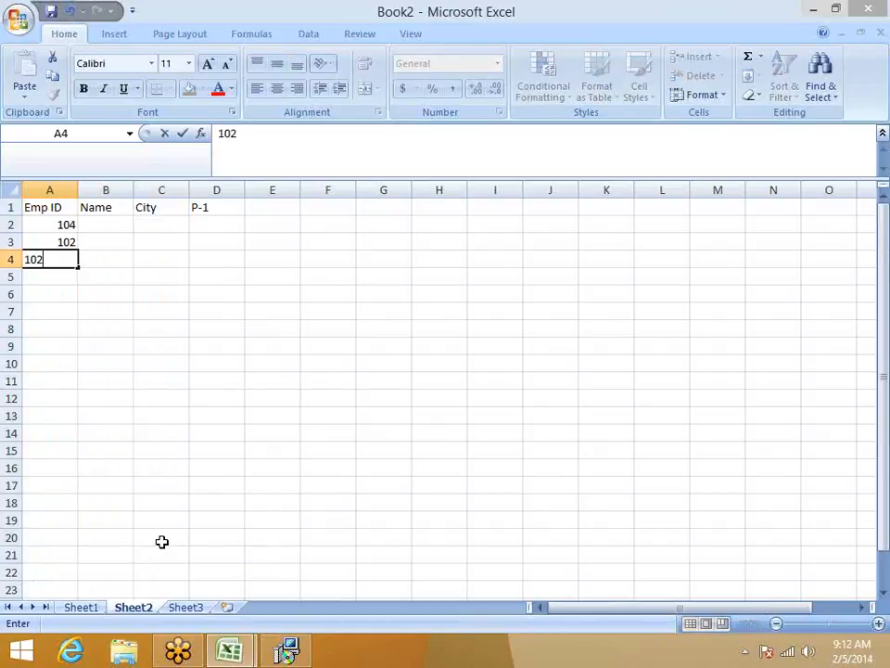
key(Return)
text(200)
key(Return)
text(145)
key(Return)
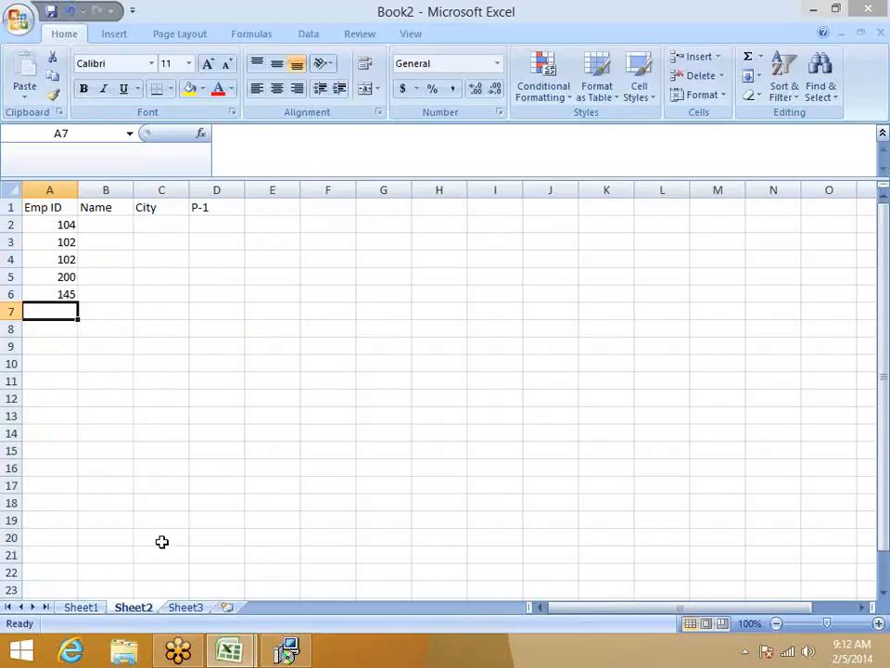
text(200)
key(Return)
text(501)
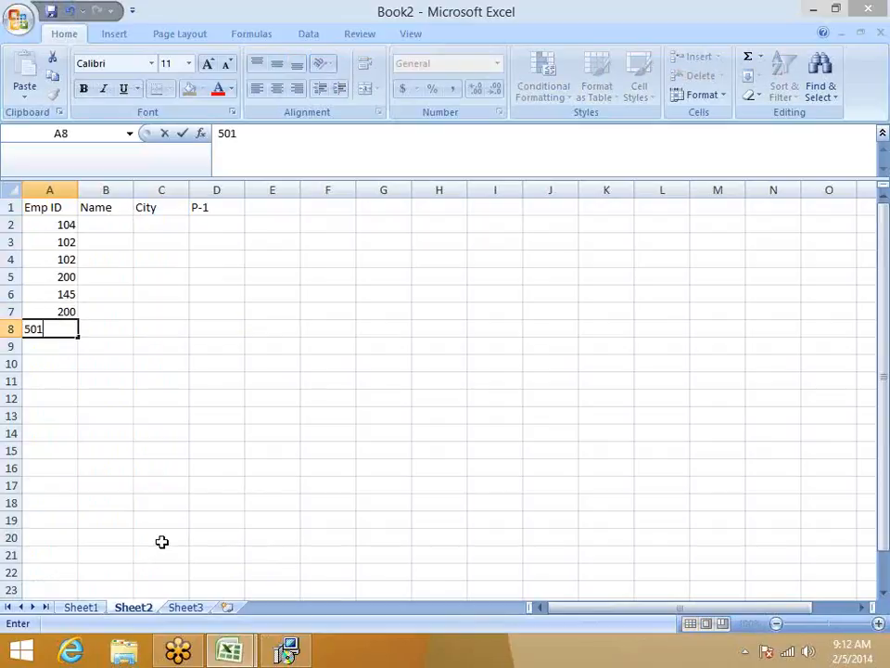
text(1)
key(Return)
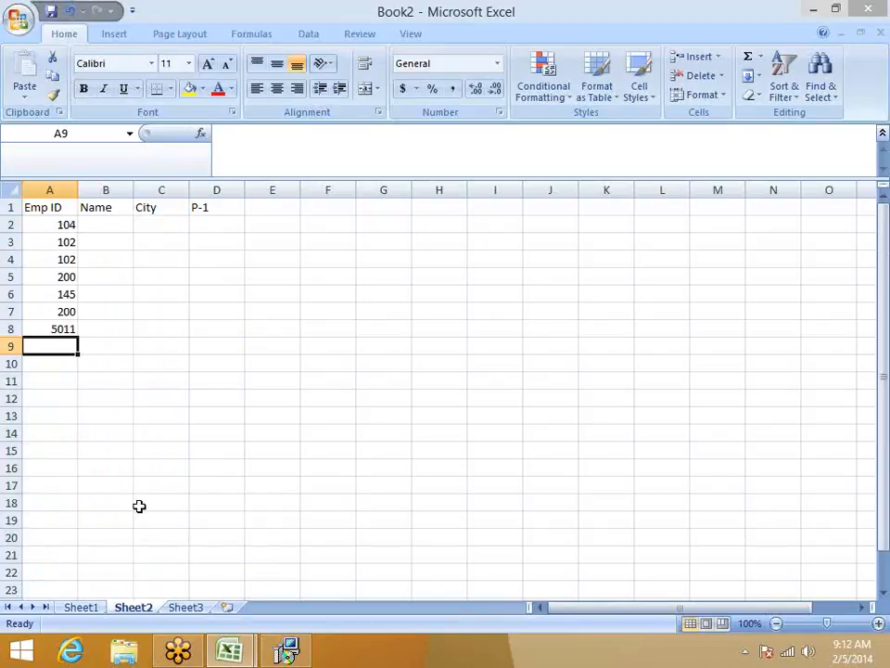
Step: Copy the first Emp ID, 104, from A2 of Sheet2 and search for it on Sheet1
key(ctrl+Home)
key(Right)
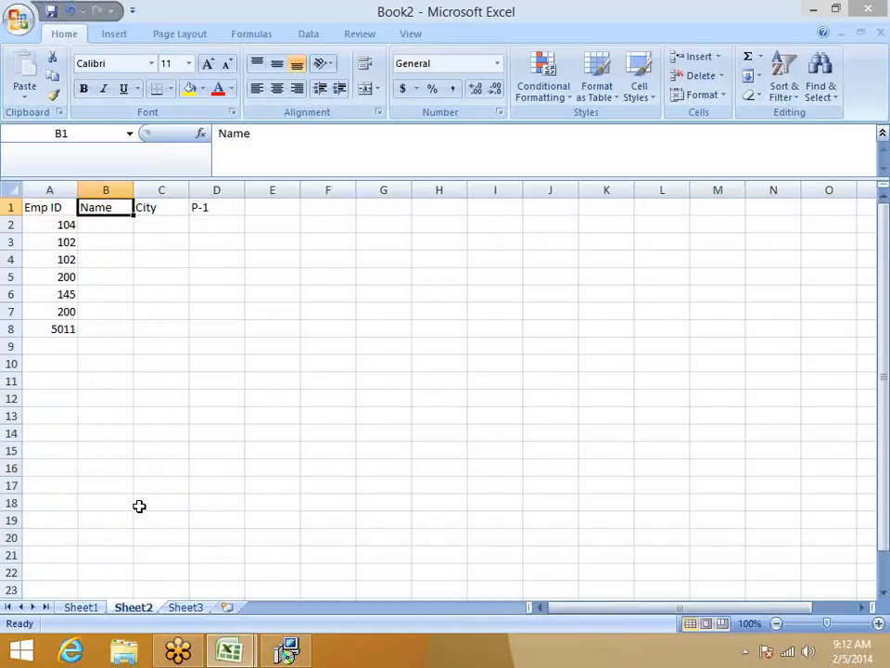
key(Down)
key(Left)
key(ctrl+c)
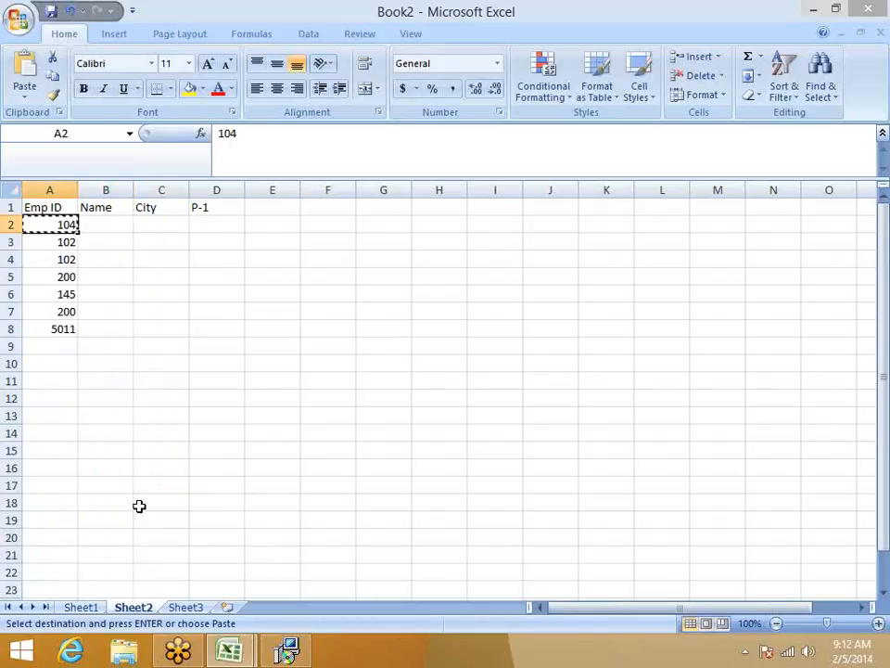
key(ctrl+Page_Up)
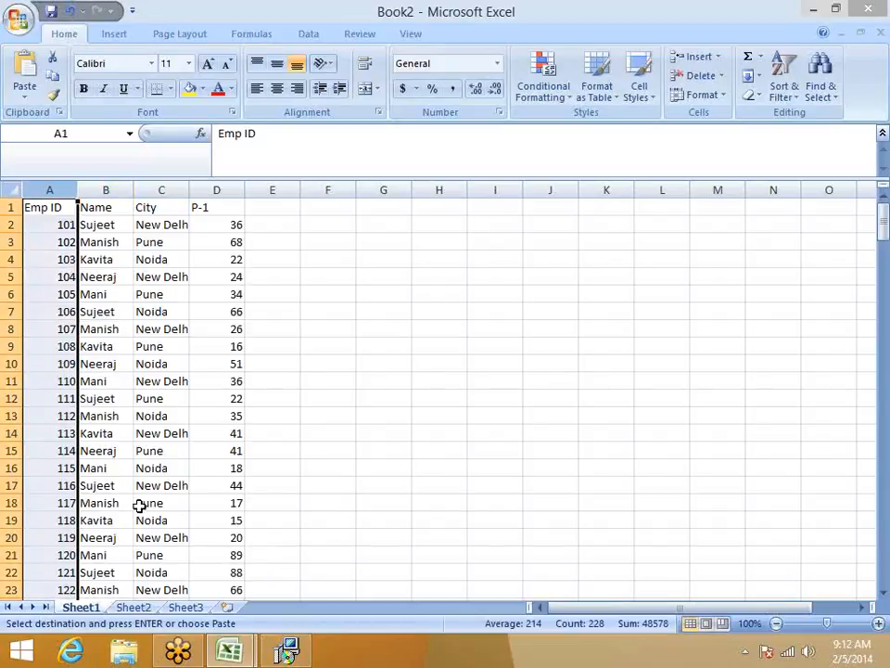
key(ctrl+f)
key(ctrl+v)
key(Return)
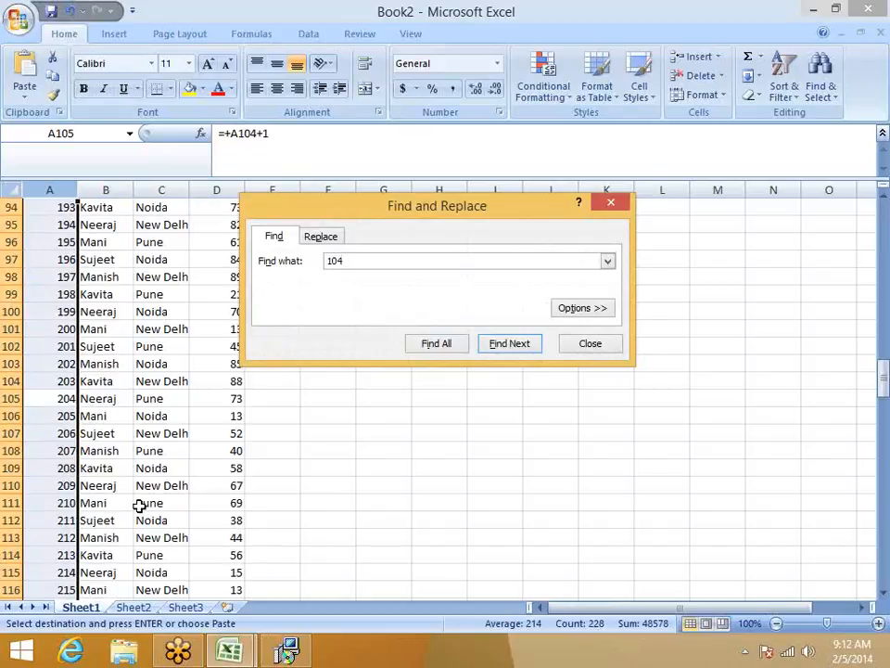
Step: Copy the Name, City and P-1 values from B105:D105 of Sheet1 into B2:D2 of Sheet2
key(Escape)
key(Right)
key(shift+Right)
key(shift+Right)
key(ctrl+c)
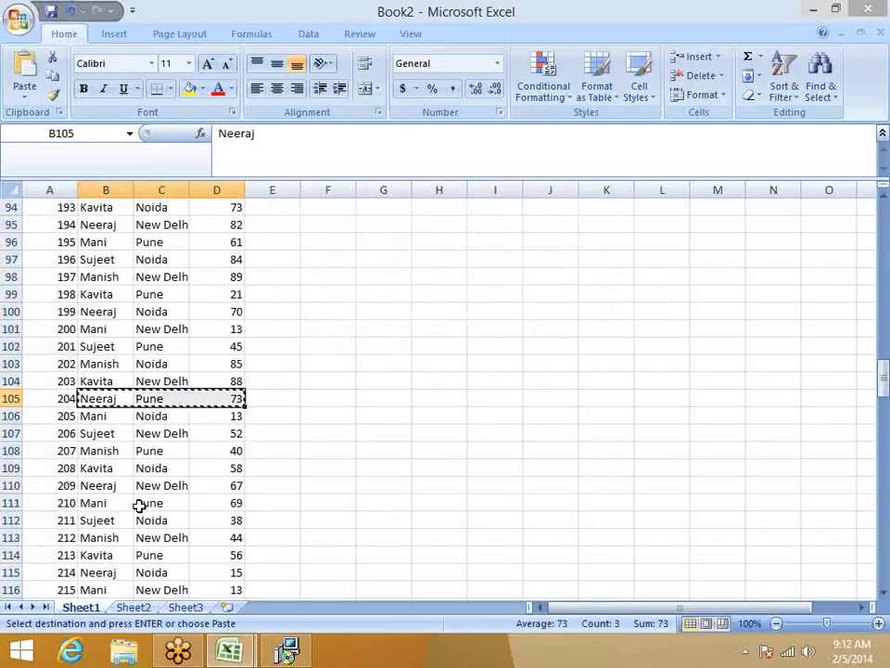
key(ctrl+Page_Down)
key(Right)
key(ctrl+v)
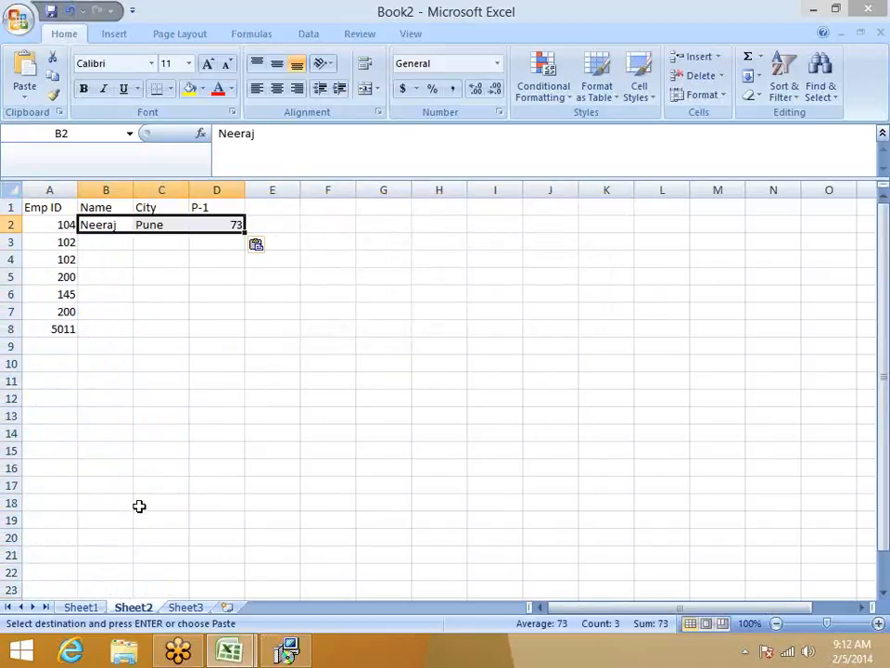
Step: Copy the Emp ID 102 from A3 of Sheet2 and search for it in column A of Sheet1
key(Down)
key(Left)
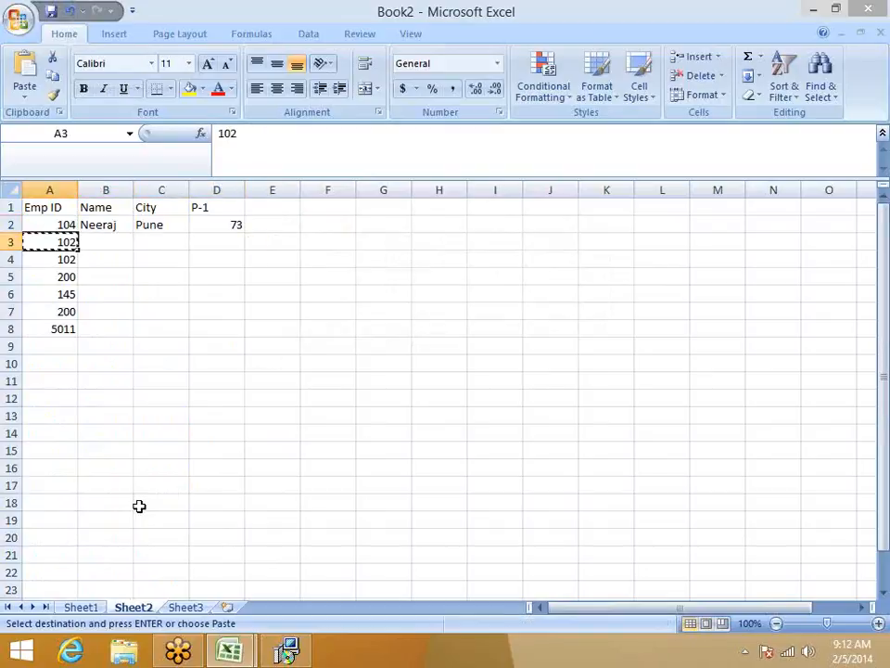
key(ctrl+Page_Up)
key(Left)
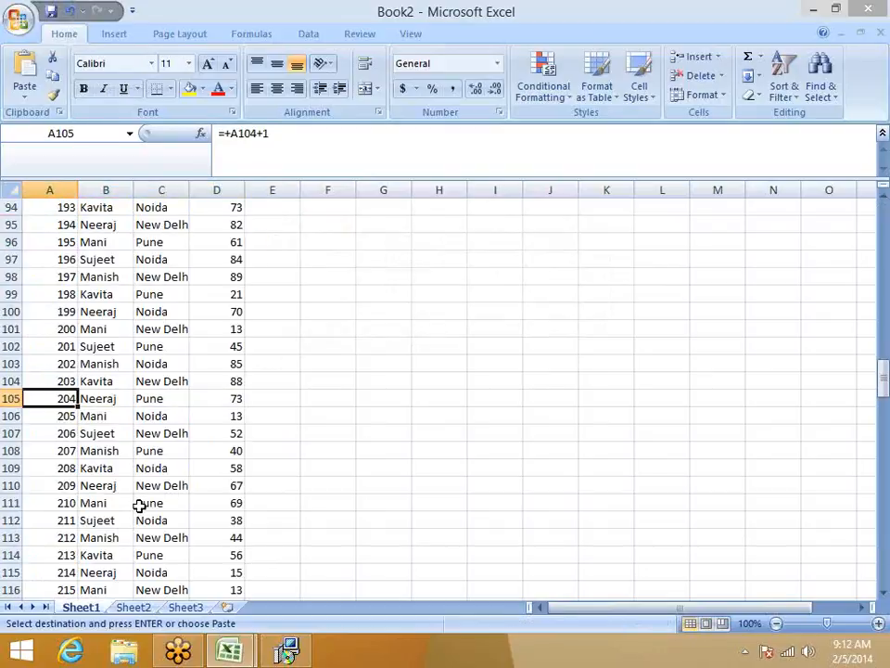
key(ctrl+space)
key(ctrl+f)
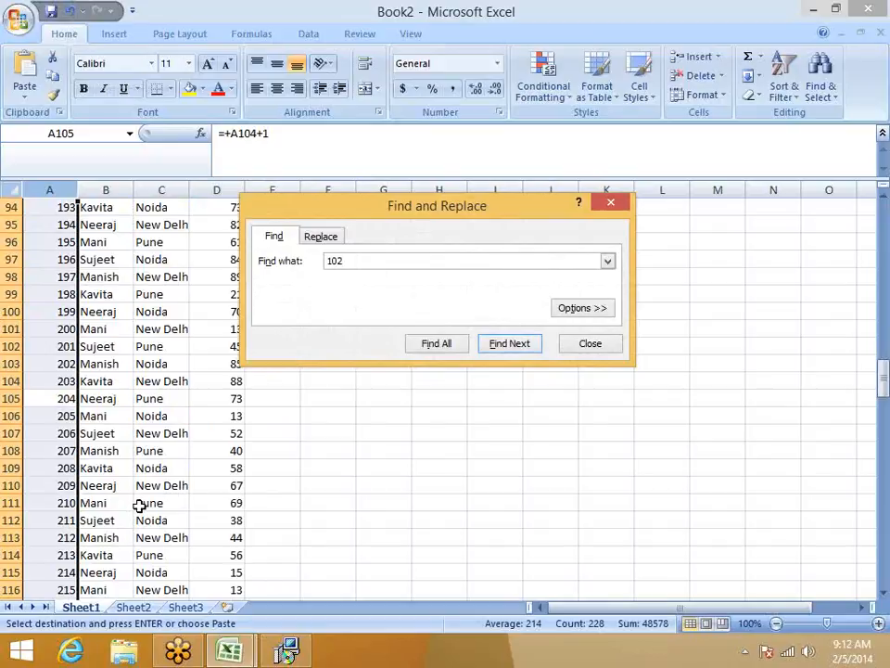
key(Return)
key(Escape)
Step: Copy the Name, City and P-1 values from B103:D103 of Sheet1 into B3:D3 of Sheet2
key(Right)
key(shift+Right)
key(shift+Right)
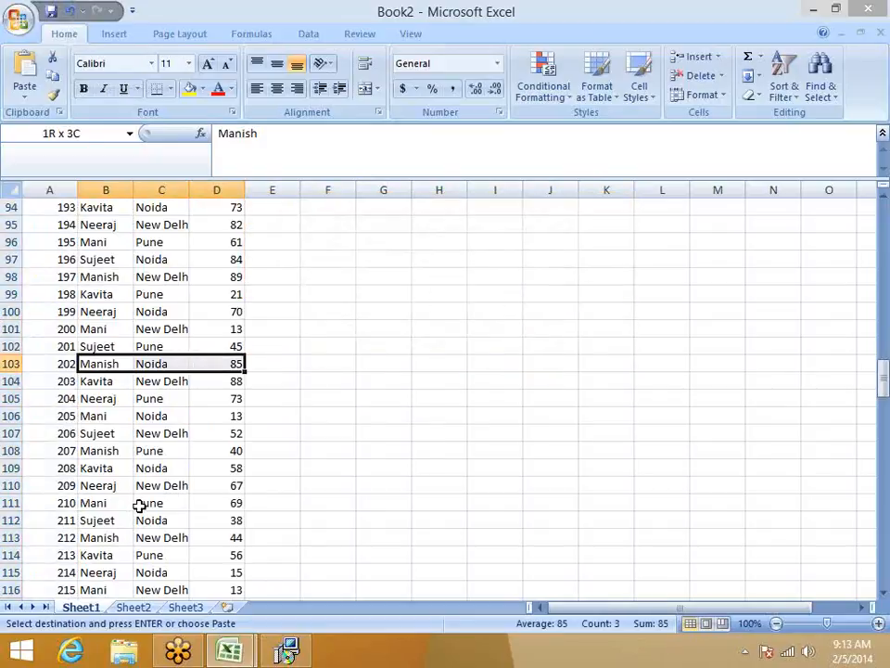
key(ctrl+c)
key(ctrl+Page_Down)
key(Right)
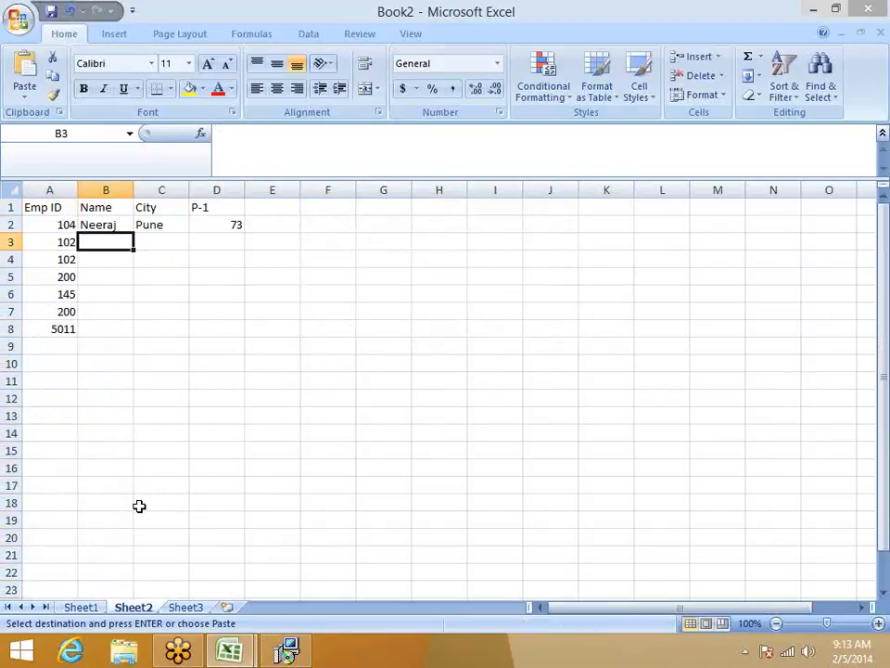
key(ctrl+v)
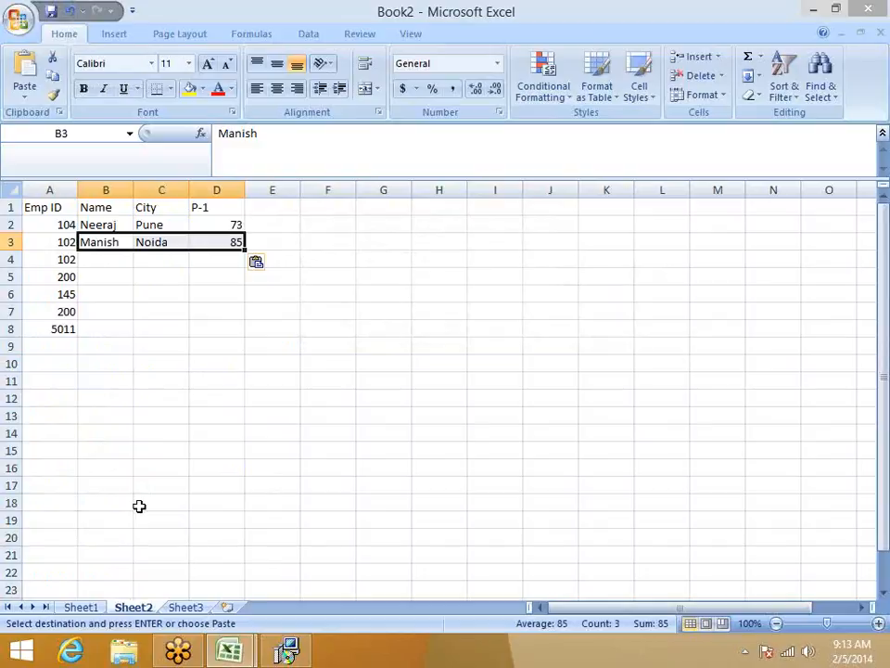
Step: Review the remaining Emp IDs in column A of Sheet2 and the source data on Sheet1
key(Left)
key(Down)
key(Down)
key(Down)
key(Down)
key(Down)
key(Down)
key(Down)
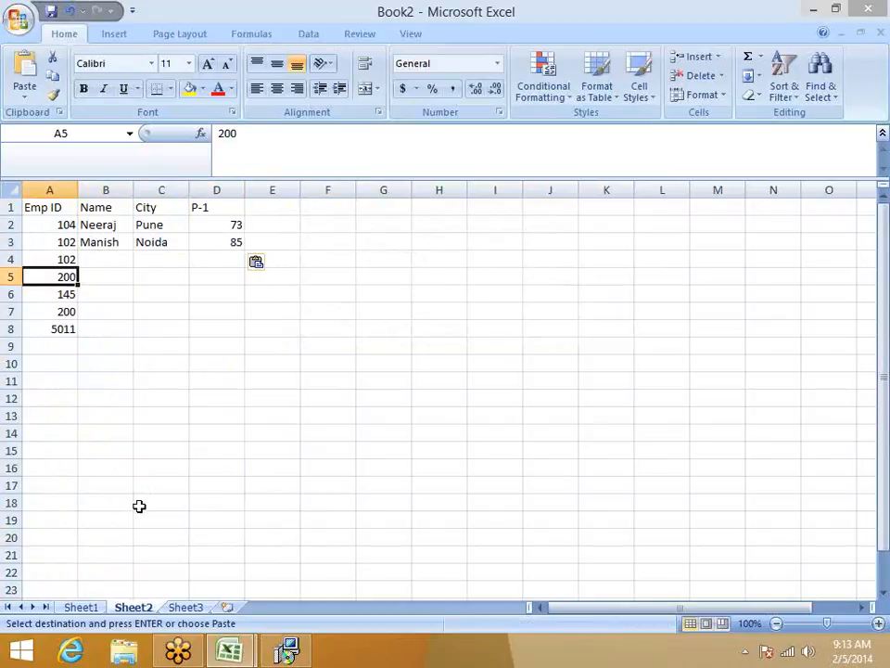
key(Up)
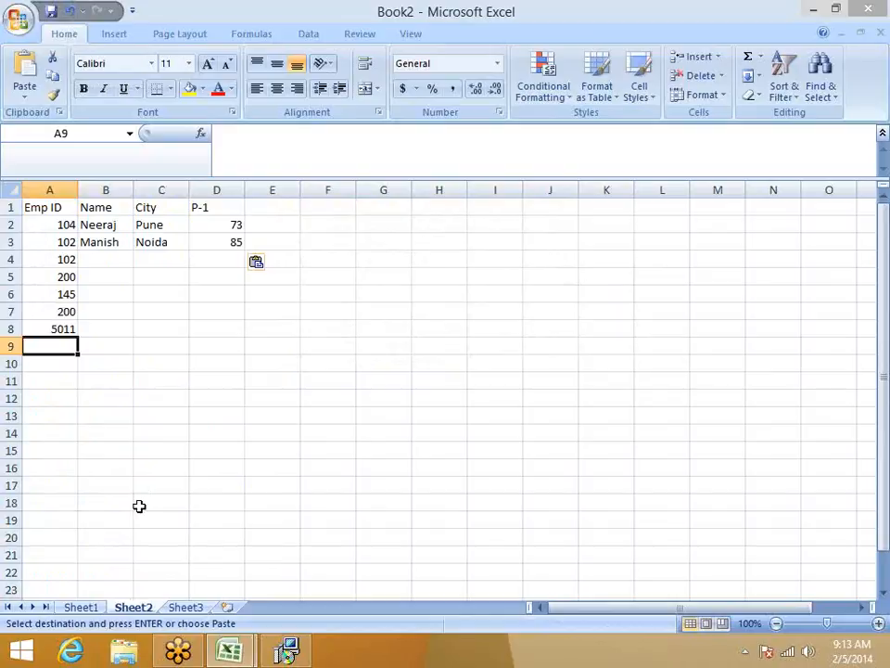
click(70, 261)
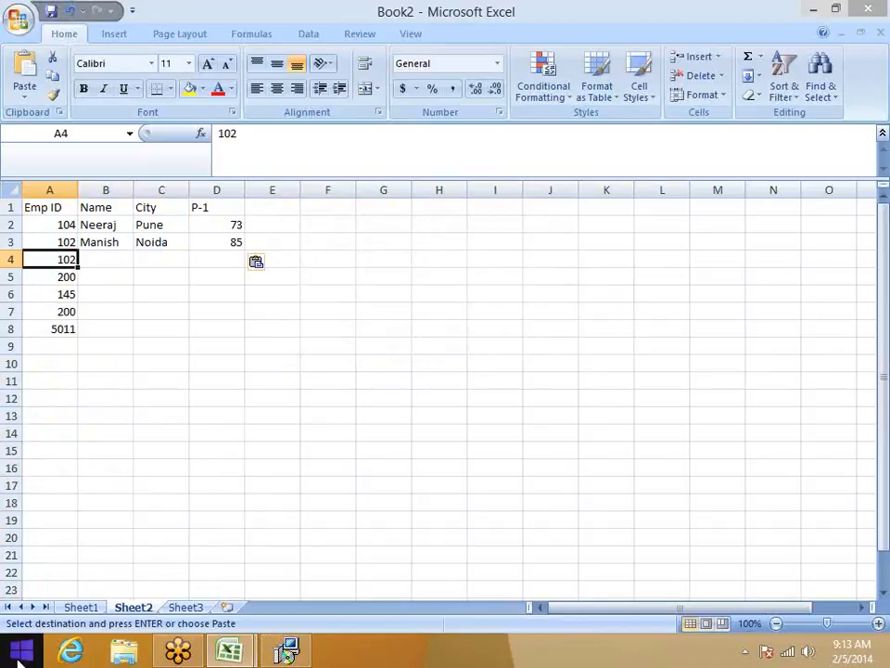
click(93, 606)
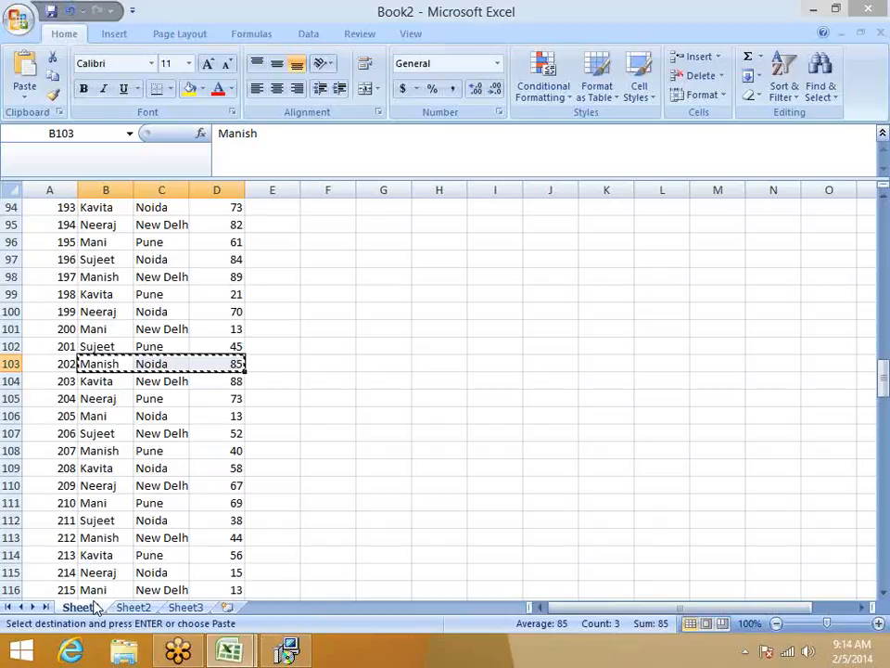
Step: Clear the manually pasted values from B2:D3 on Sheet2
click(133, 607)
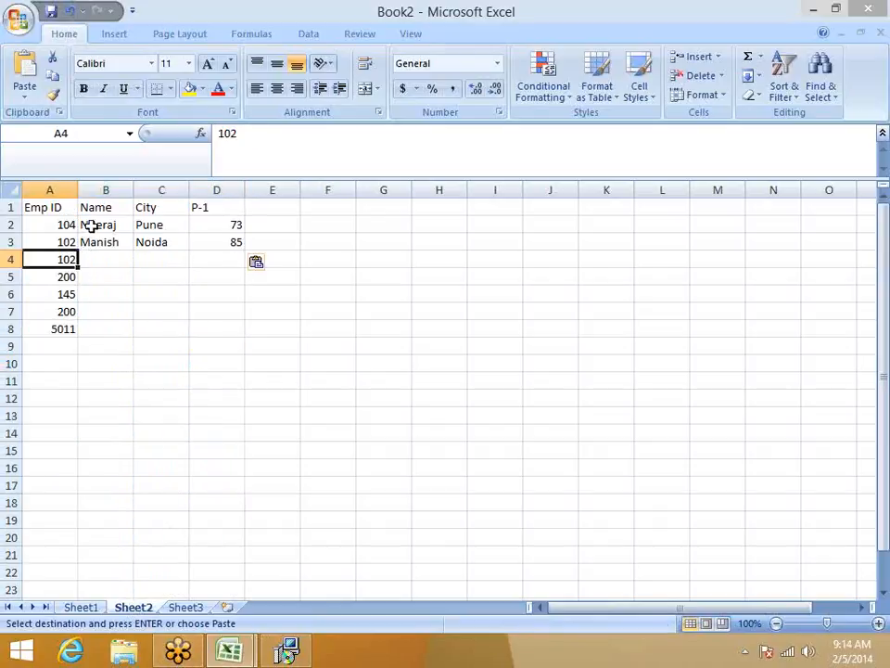
drag(91, 225, 198, 244)
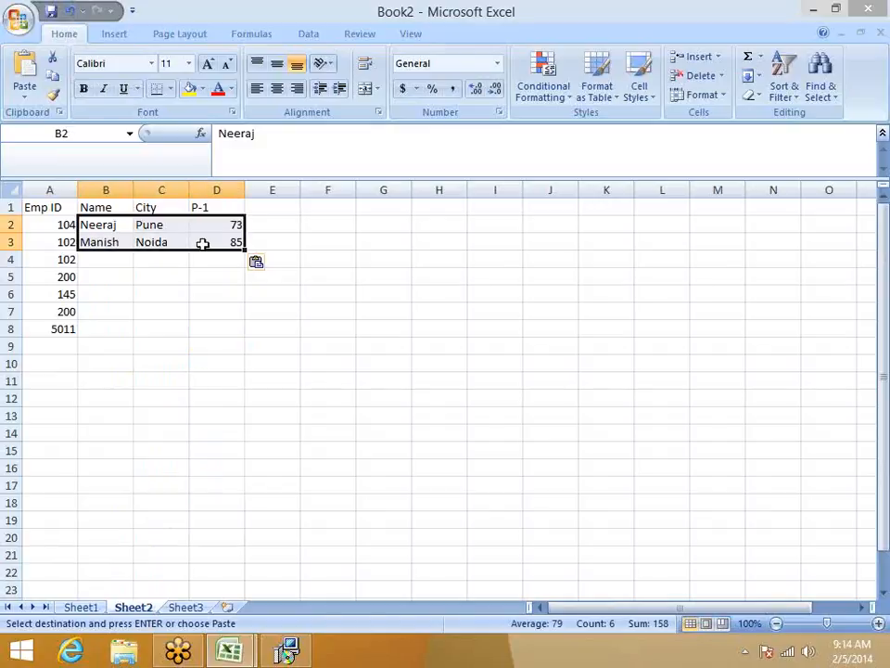
key(Delete)
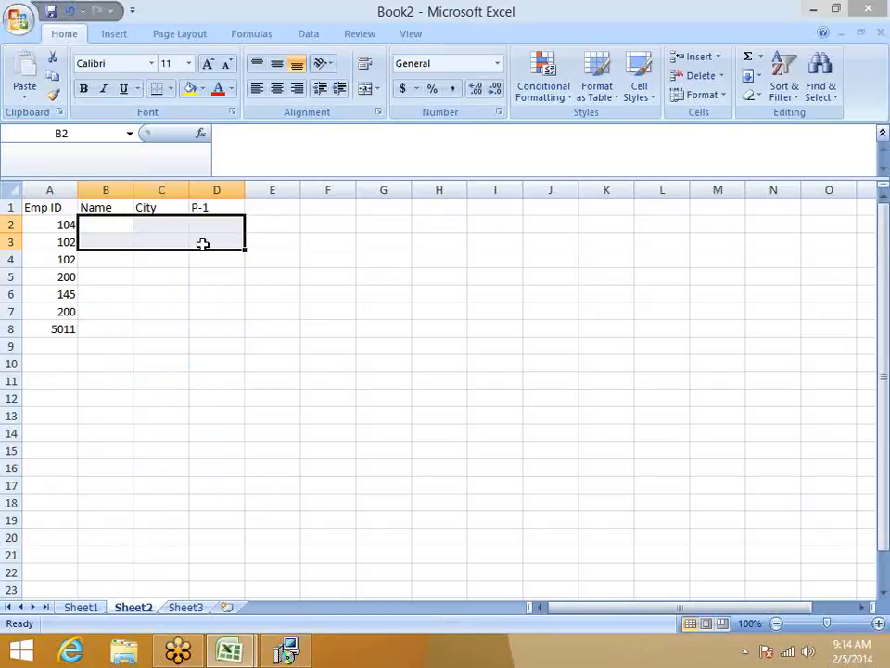
Step: Start a VLOOKUP formula in B2 of Sheet2 with A2 as the lookup value
key(Up)
key(Down)
text(=vl)
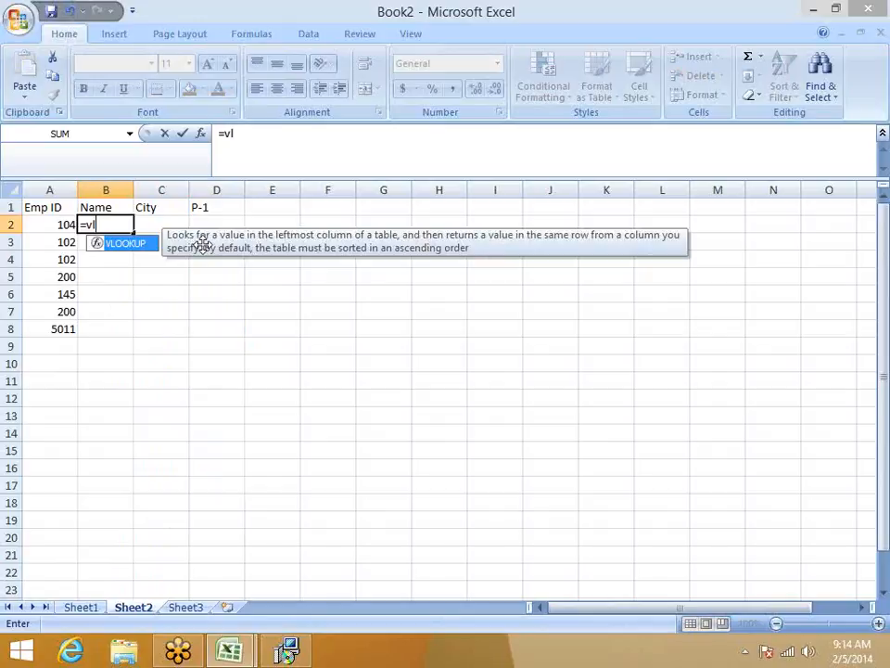
key(Tab)
click(50, 225)
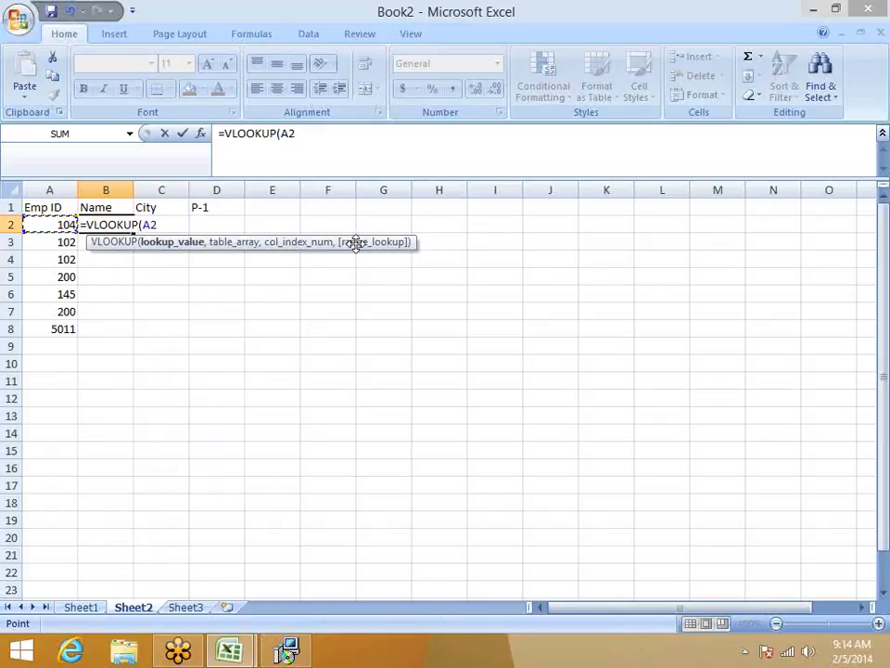
text(,)
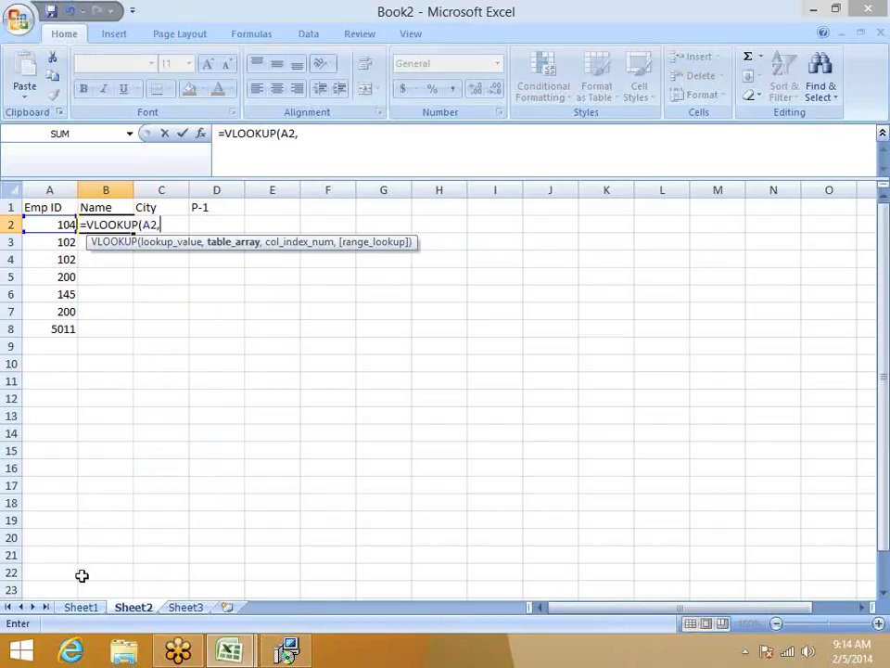
Step: Complete the Name VLOOKUP in B2 with table array Sheet1!A:D, column index 2 and range lookup 0
click(81, 607)
drag(50, 189, 214, 192)
text(,)
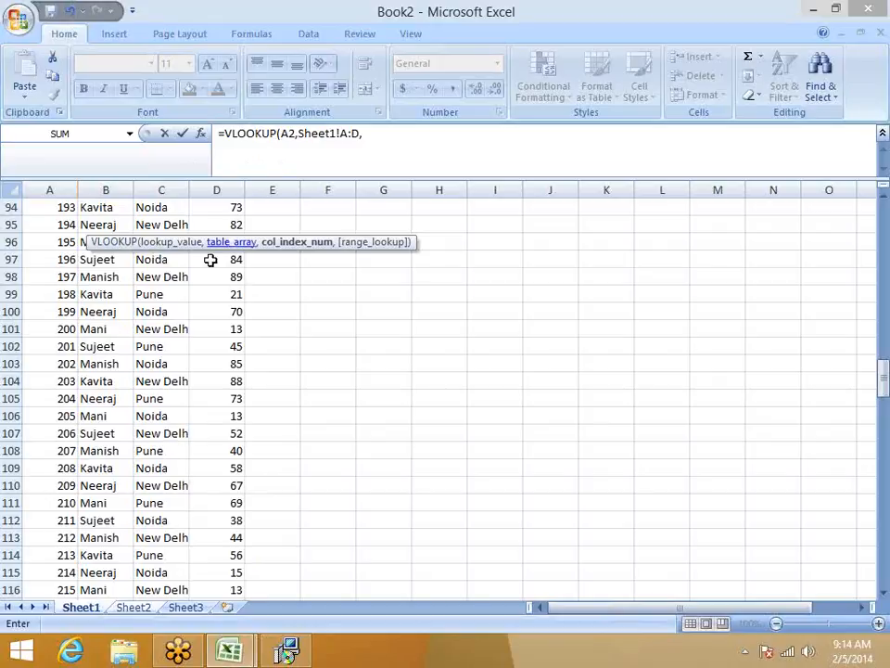
scroll(71, 243, up, 2)
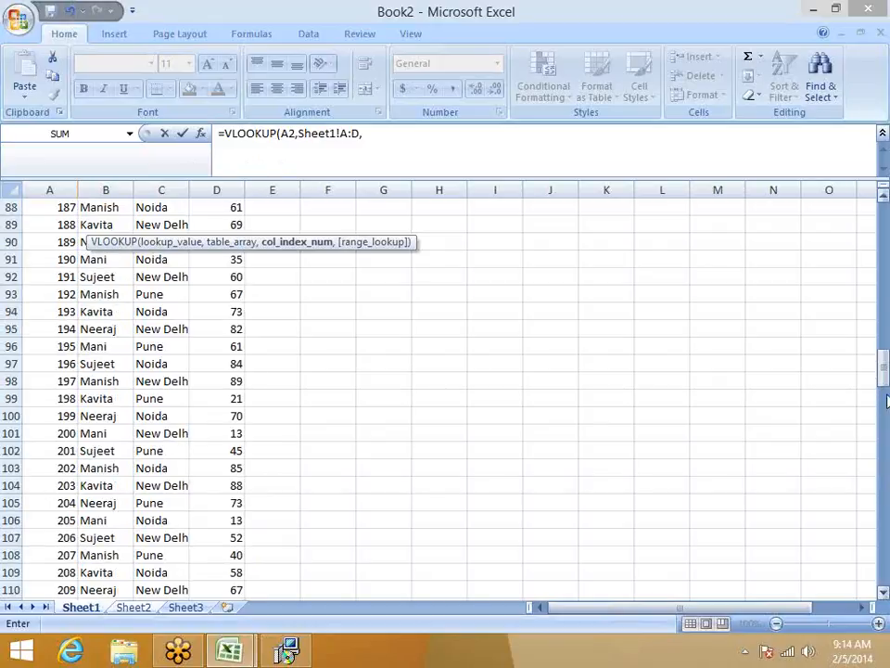
drag(886, 379, 776, 231)
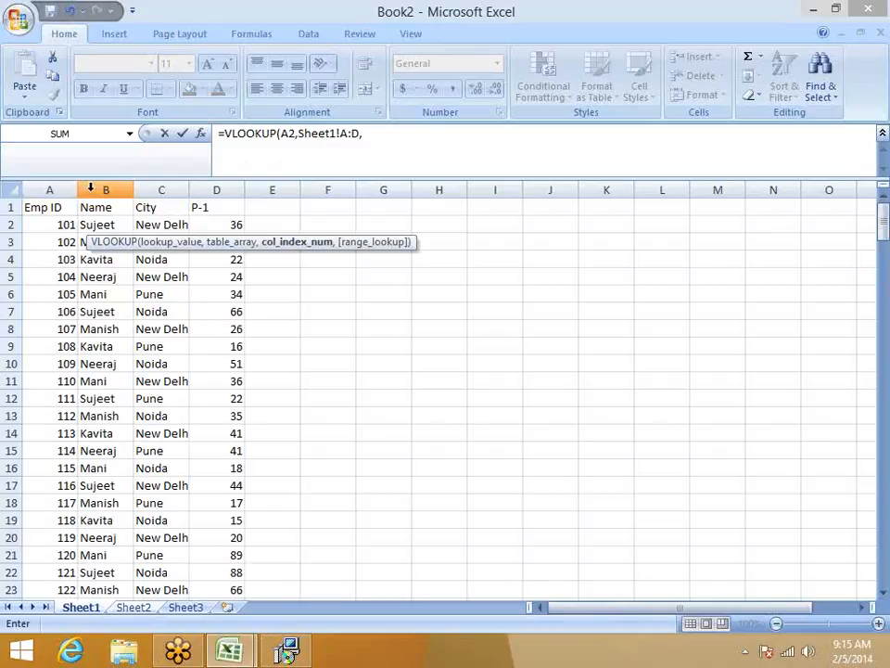
text(2,0)
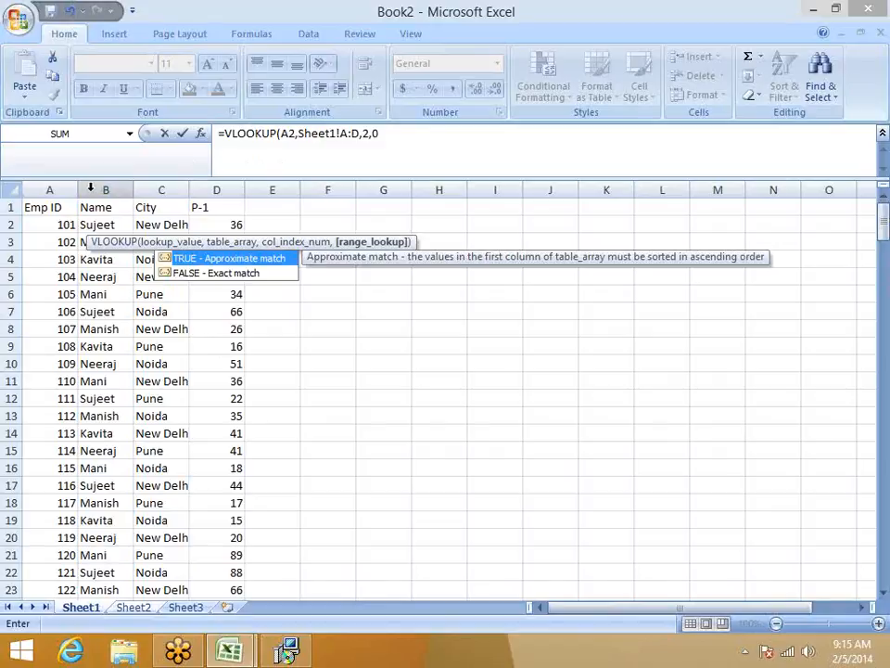
key(Return)
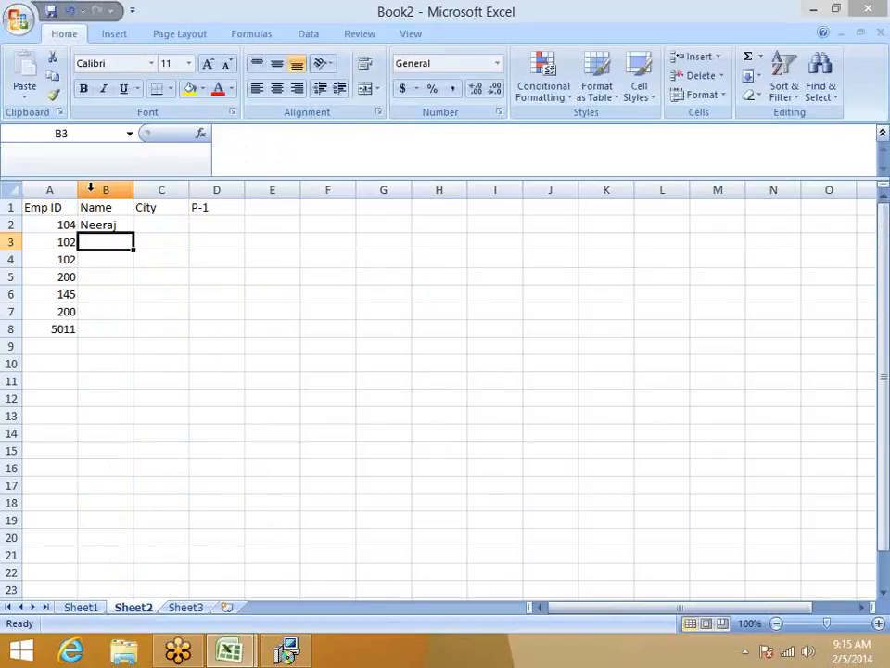
Step: Start a VLOOKUP formula in C2 of Sheet2 with A2 as the lookup value
key(Up)
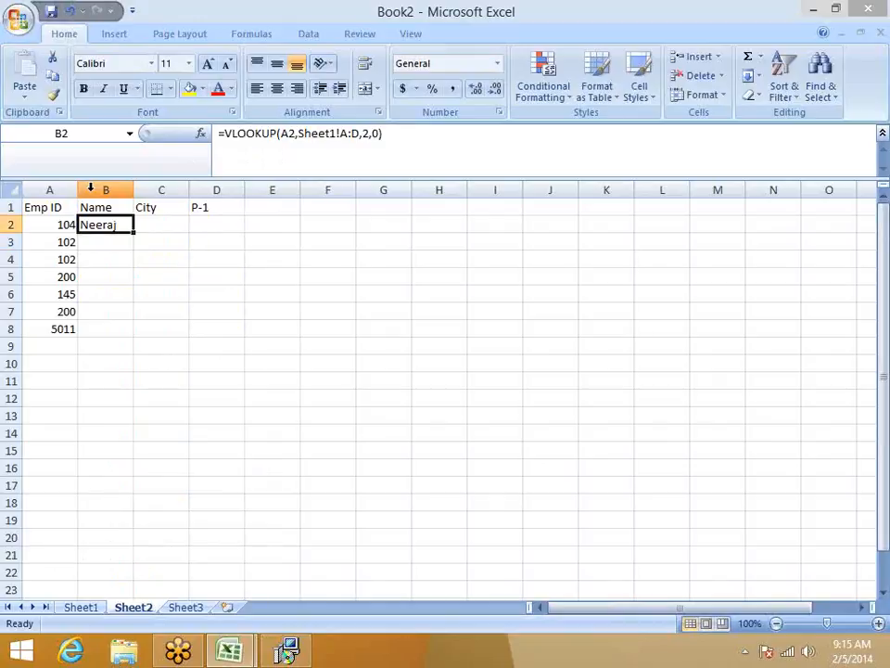
key(Left)
key(Right)
key(Right)
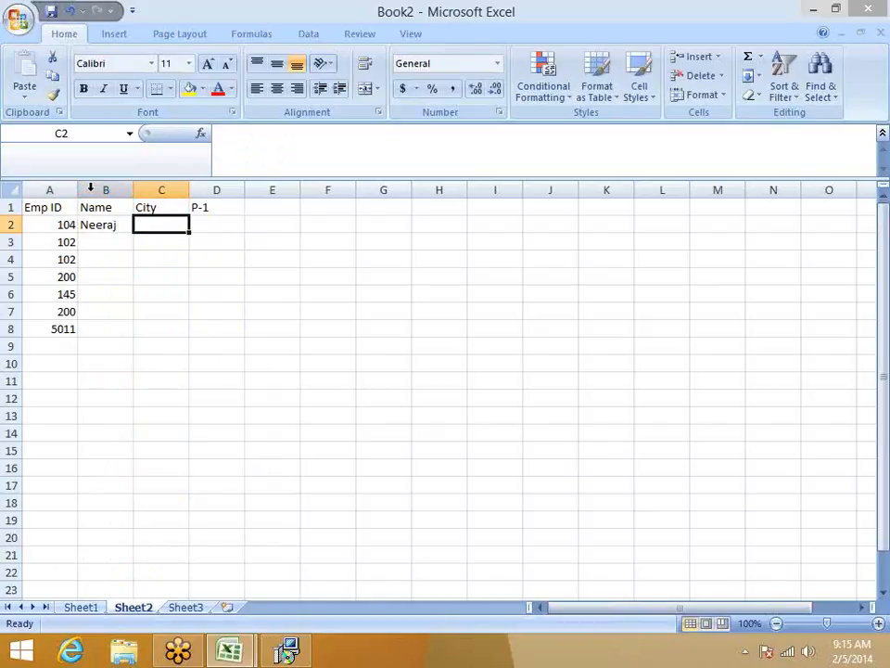
text(=vl)
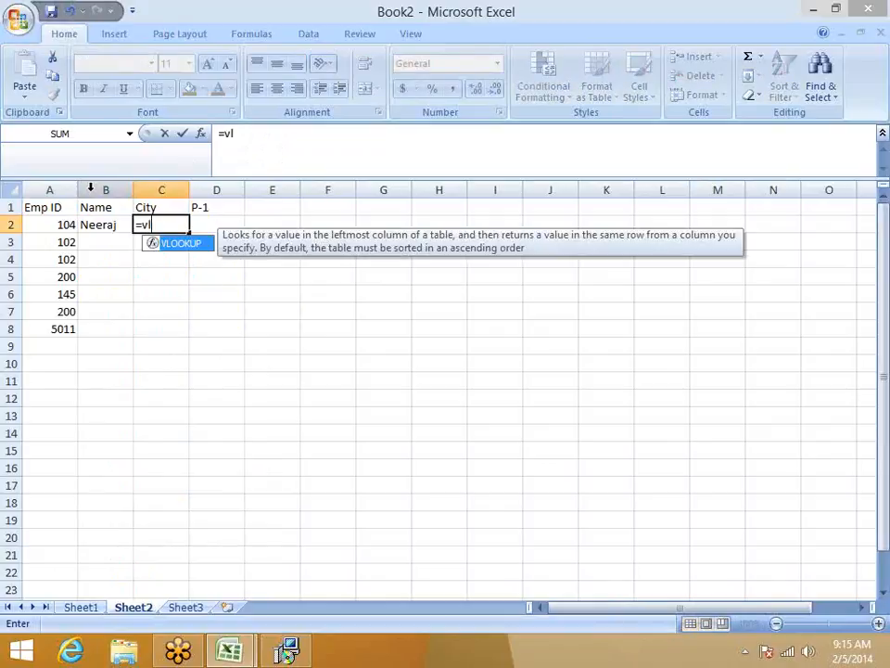
key(Tab)
key(Left)
key(Left)
text(,)
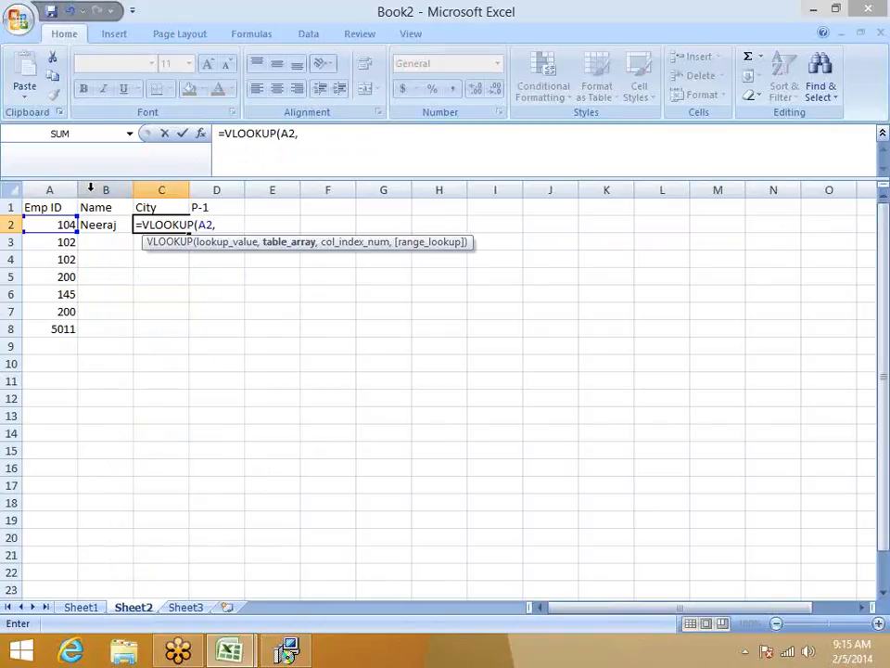
Step: Complete the City VLOOKUP in C2 with table array Sheet1!A:D, column index 3 and range lookup 0
key(ctrl+Page_Up)
key(ctrl+space)
key(shift+Right)
key(shift+Right)
key(shift+Right)
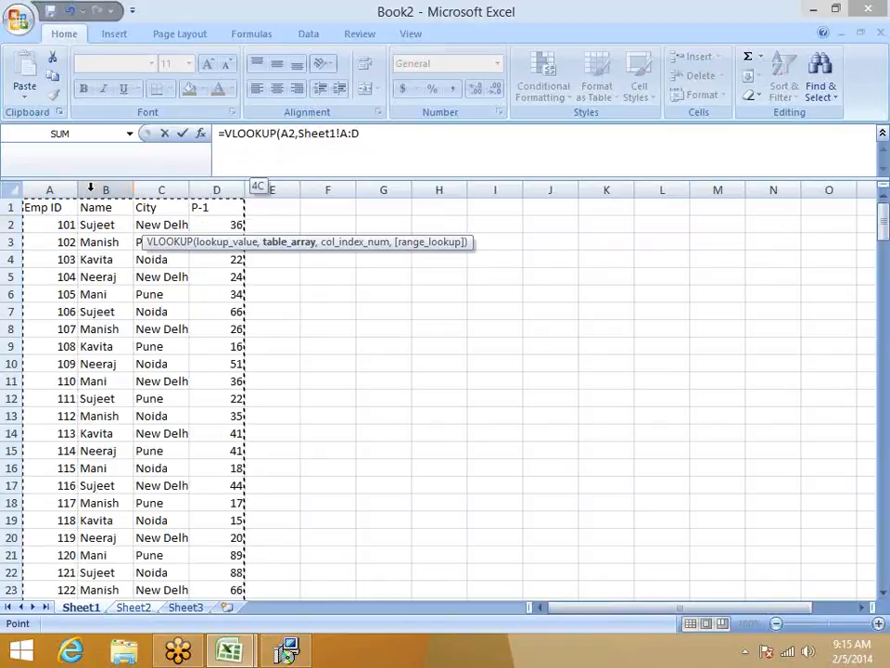
text(,)
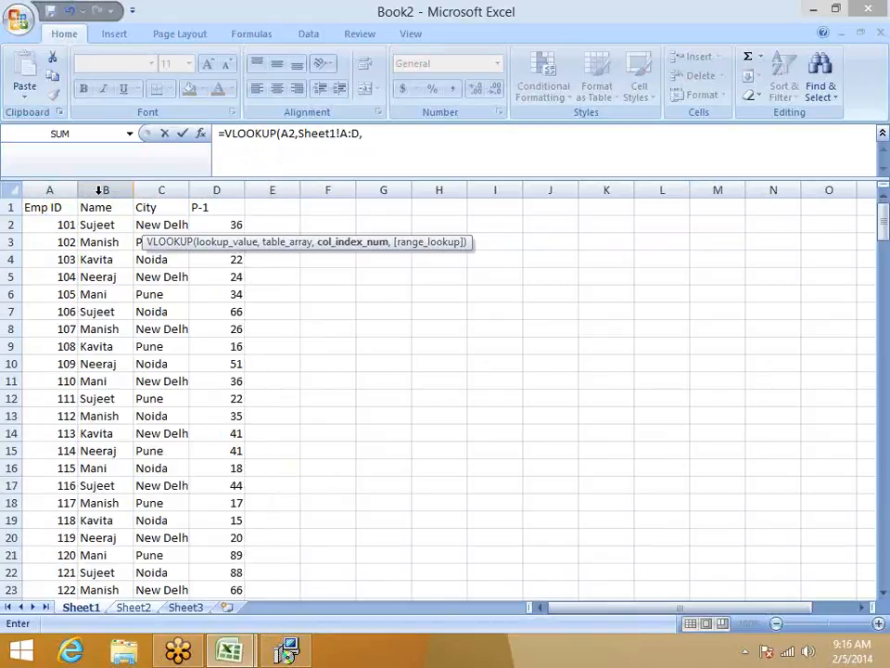
text(3,0)
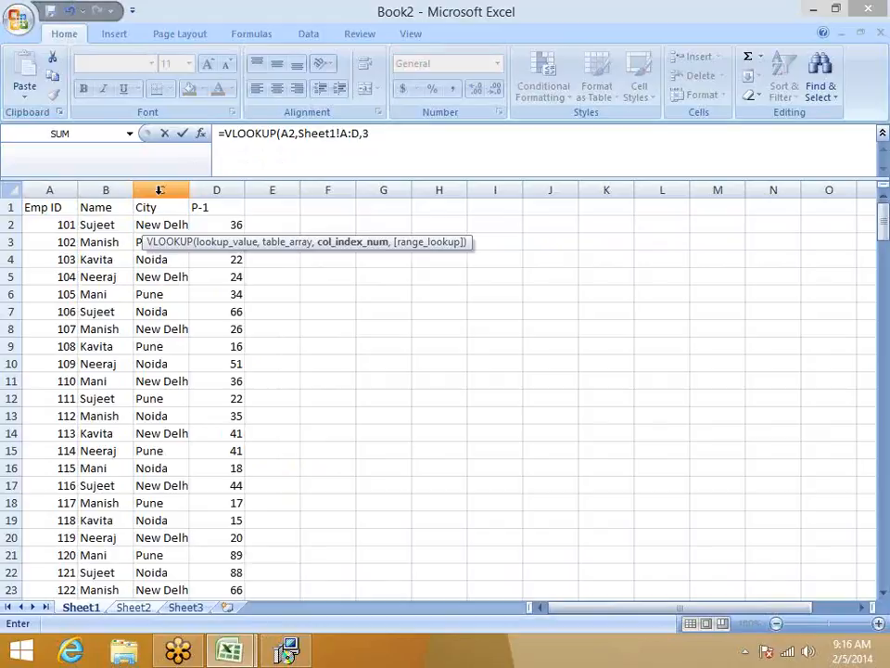
key(Return)
Step: Start a VLOOKUP formula in D2 of Sheet2 with A2 as the lookup value
key(Up)
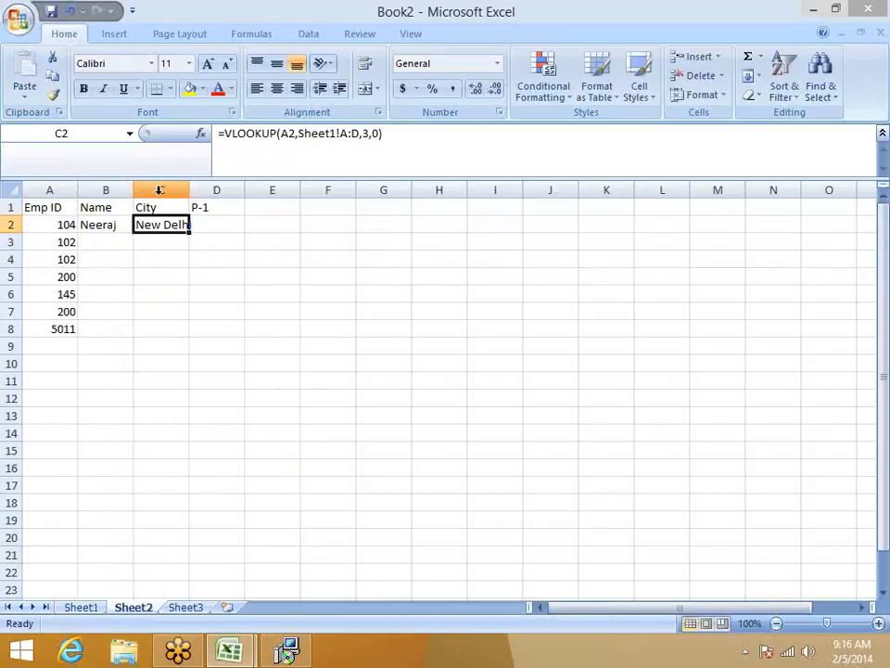
key(Right)
text(=vl)
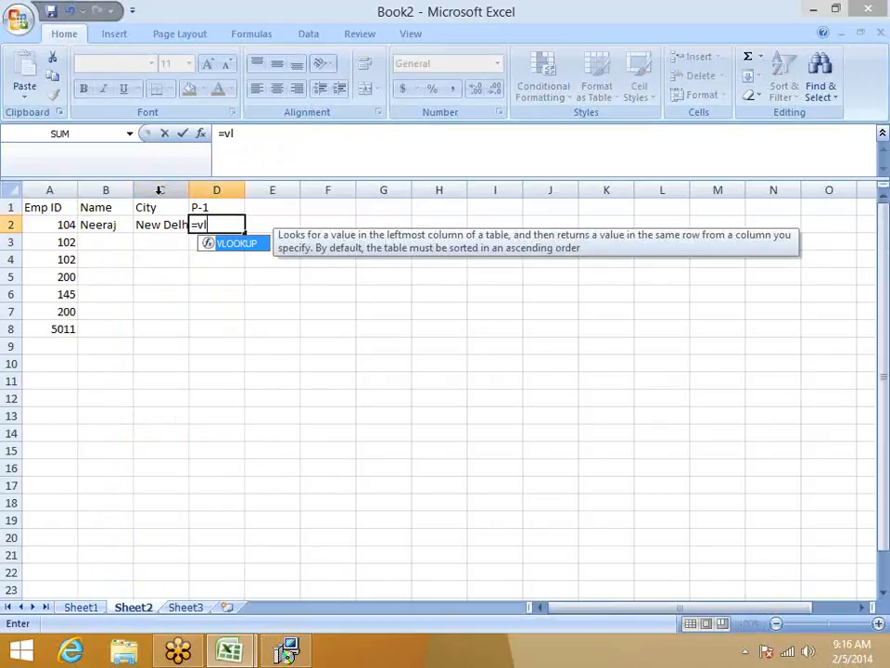
key(Tab)
key(Left)
key(Left)
key(Left)
text(,)
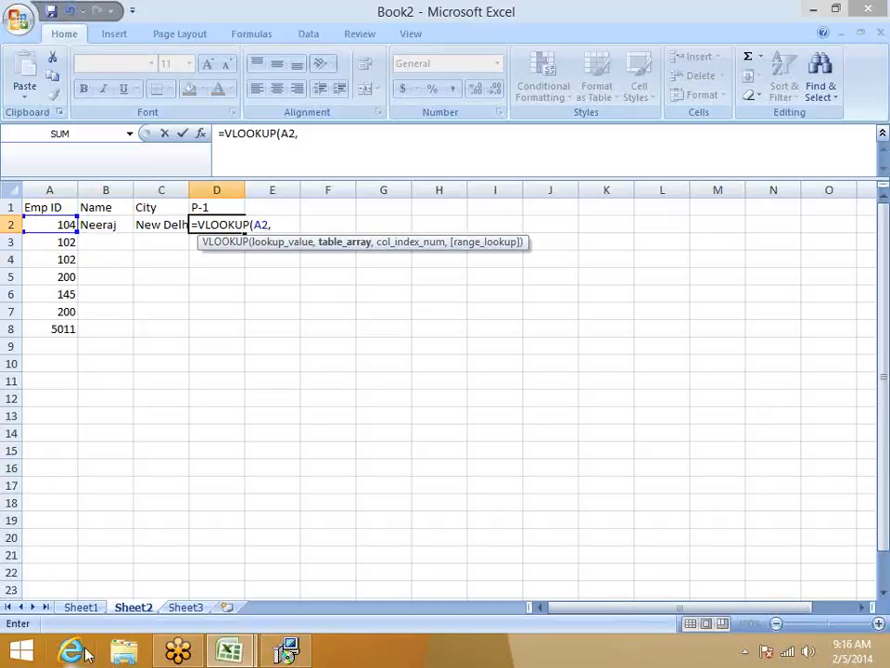
Step: Complete the P-1 VLOOKUP in D2 with table array Sheet1!A:D, column index 4 and range lookup 0
click(83, 609)
drag(50, 189, 225, 185)
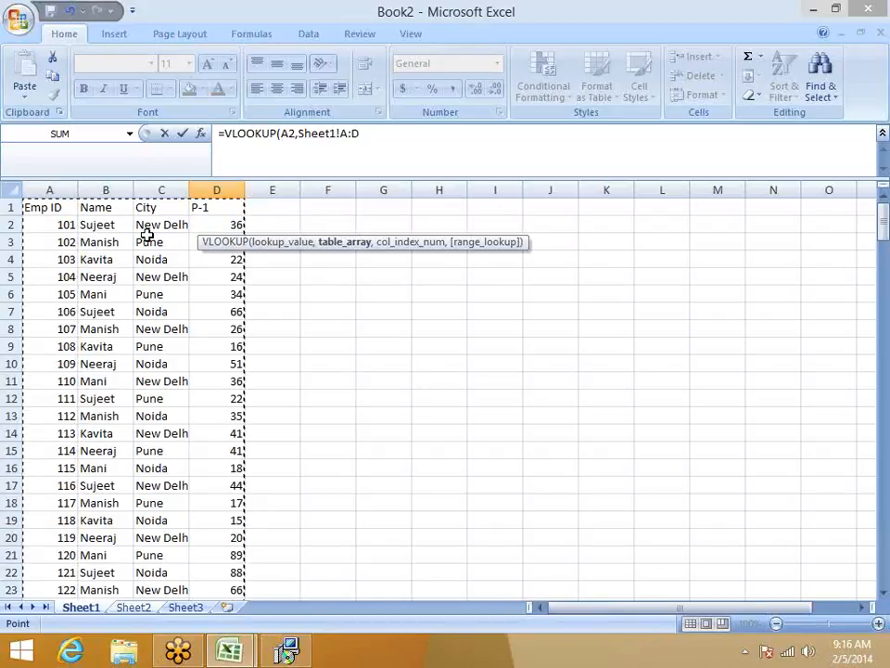
double_click(288, 134)
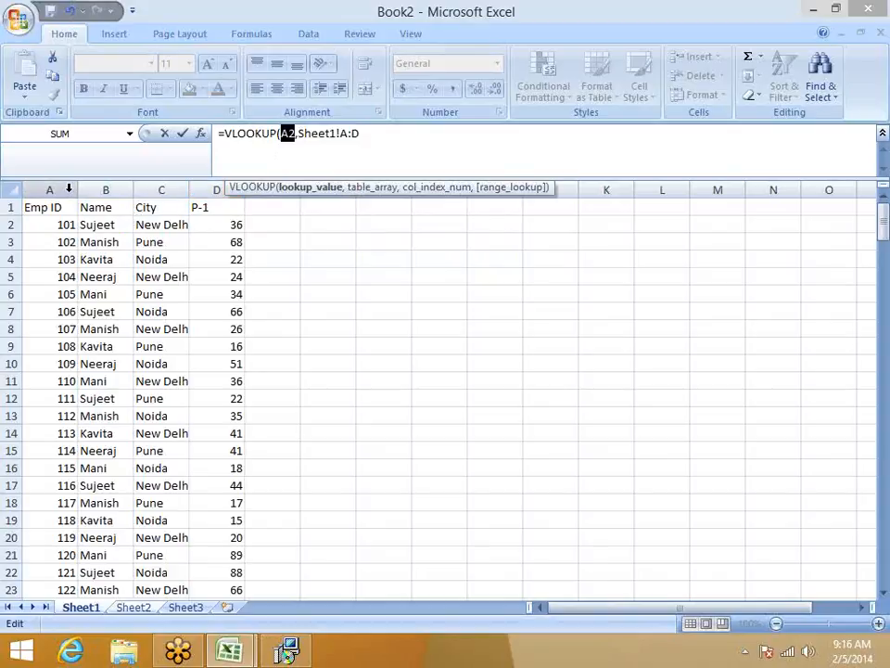
click(363, 141)
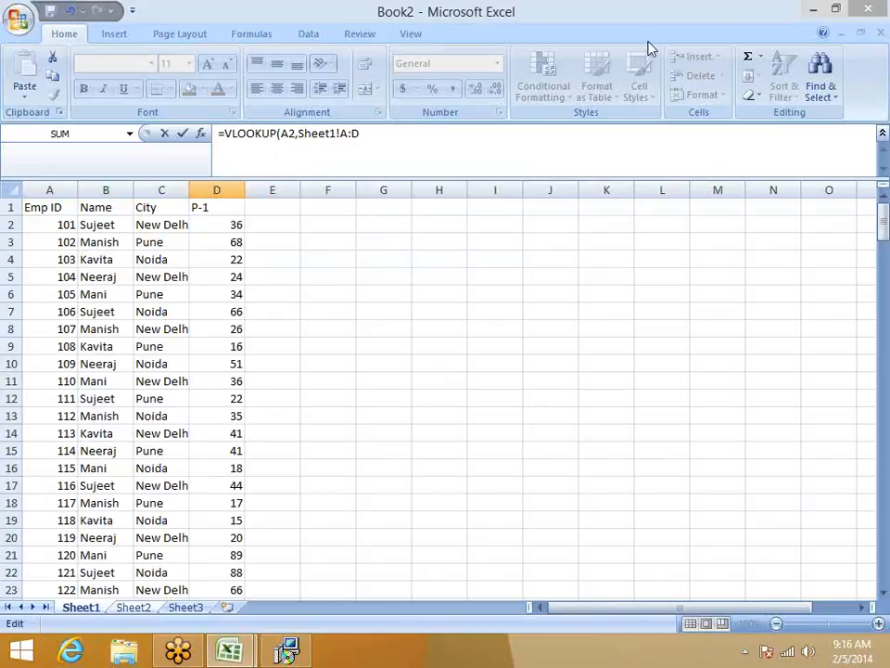
click(381, 132)
text(,)
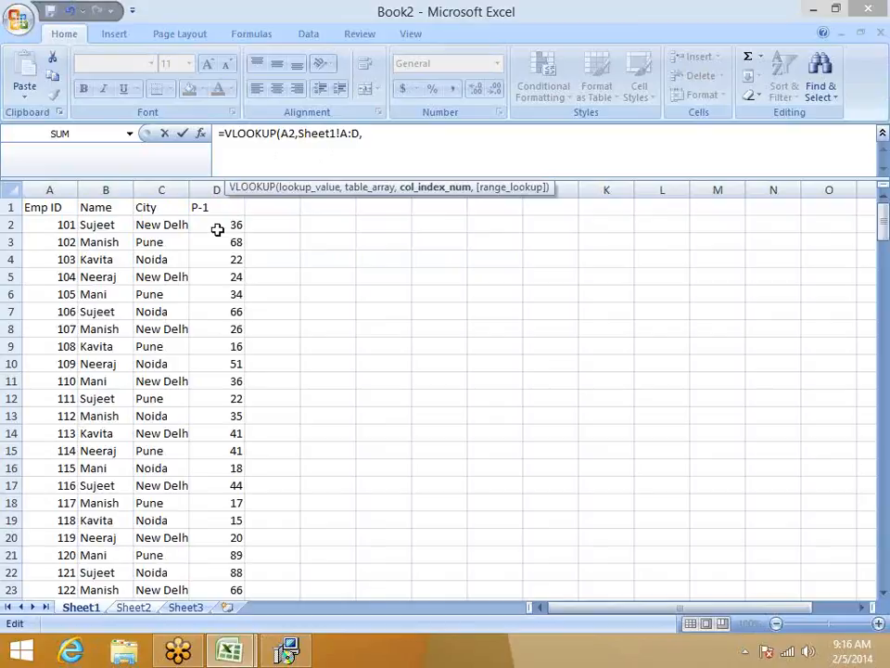
text(4,0)
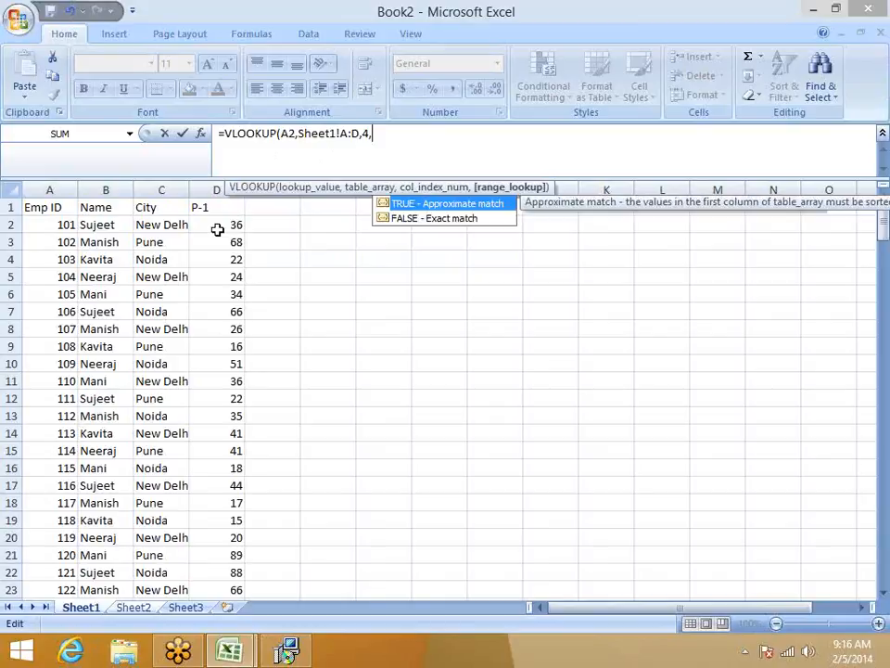
key(Return)
key(Up)
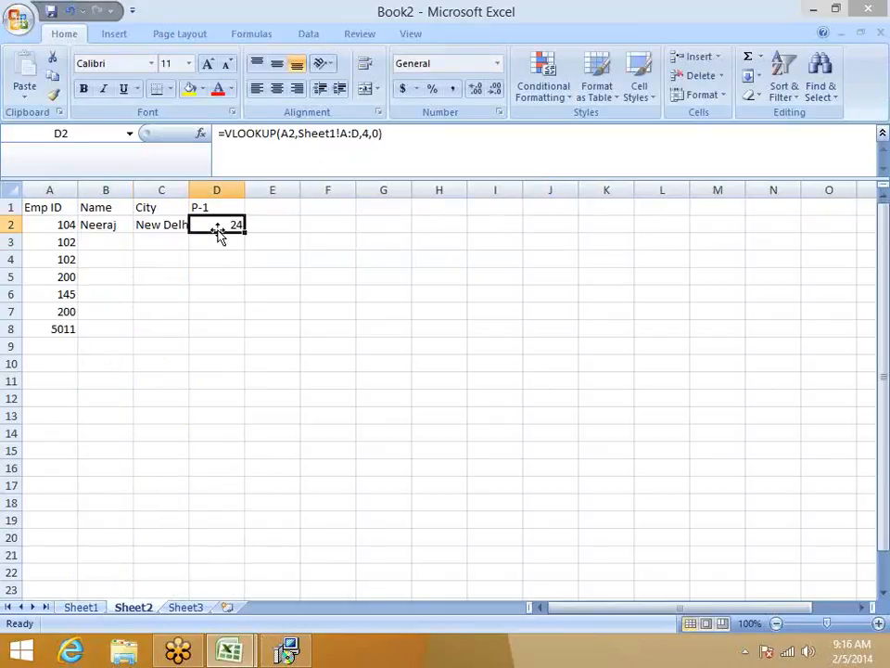
Step: Fill the Name, City and P-1 formulas from B2:D2 down through row 8
key(Left)
key(Left)
key(shift+Right)
key(shift+Right)
key(shift+Down)
key(shift+Down)
key(shift+Down)
key(shift+Down)
key(shift+Down)
key(shift+Down)
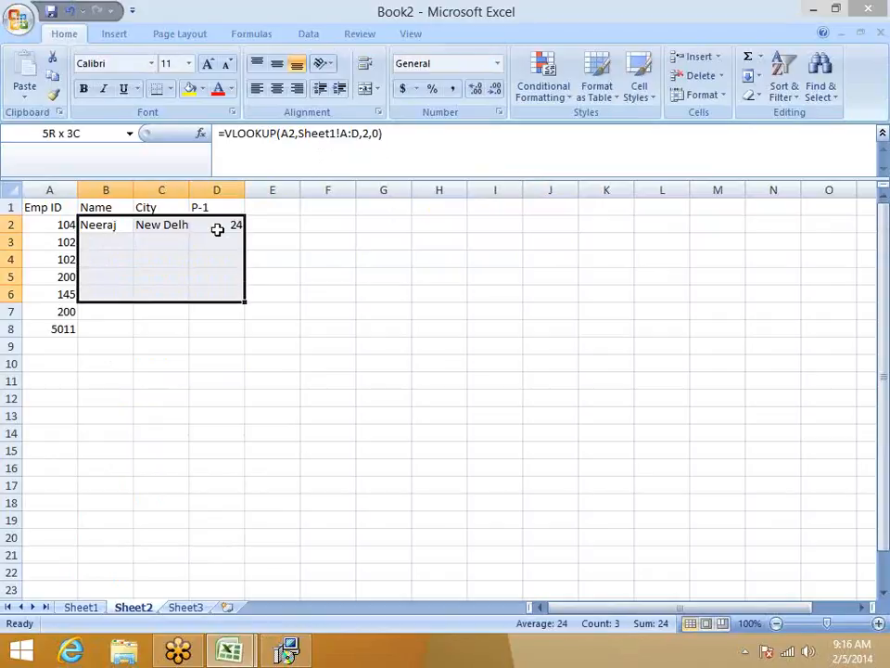
key(ctrl+d)
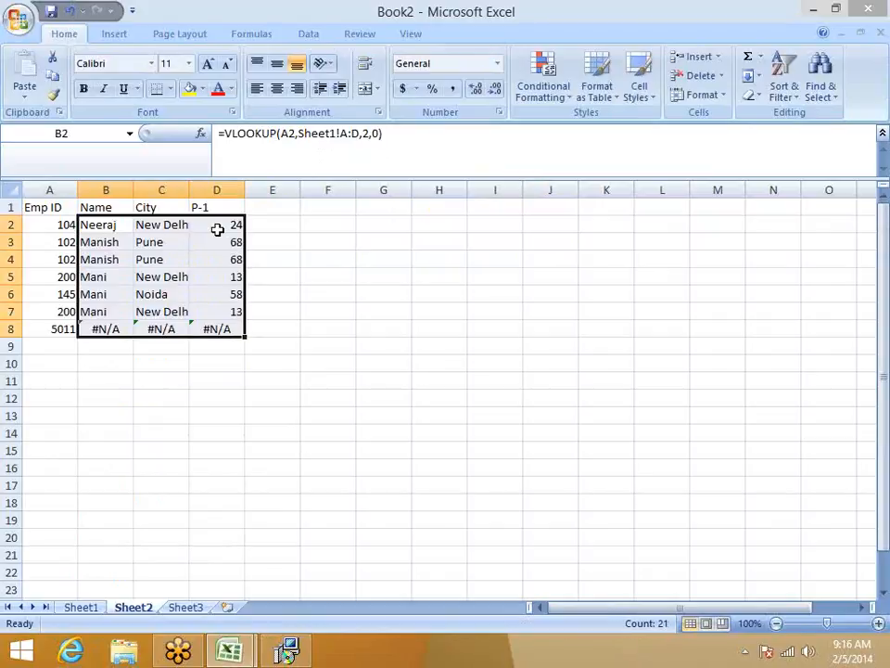
Step: Review the filled lookup results down the Name column and across row 8 for Emp ID 5011
key(Down)
key(Down)
key(Down)
key(Down)
key(Down)
key(Down)
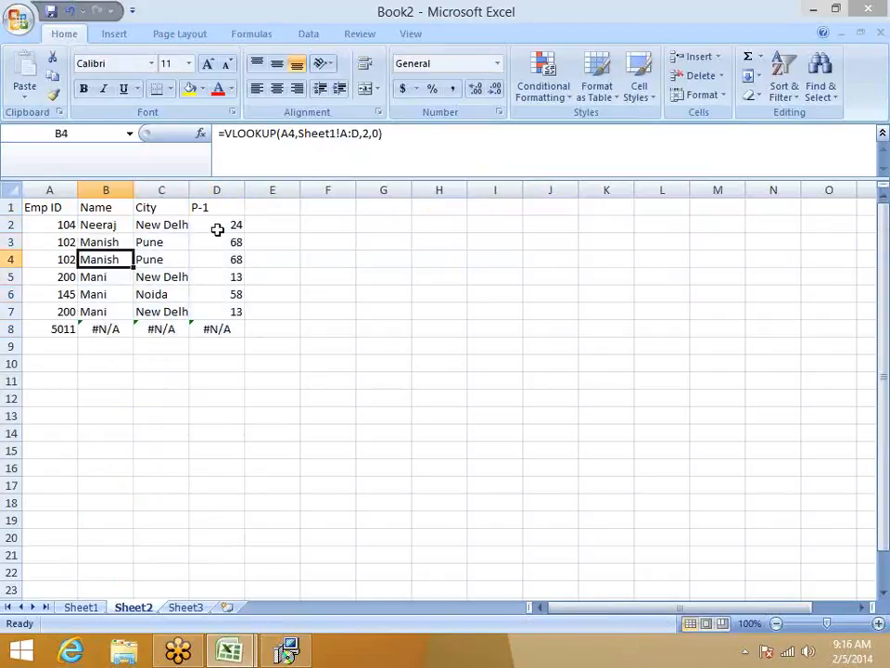
key(Left)
key(Right)
key(Right)
key(Right)
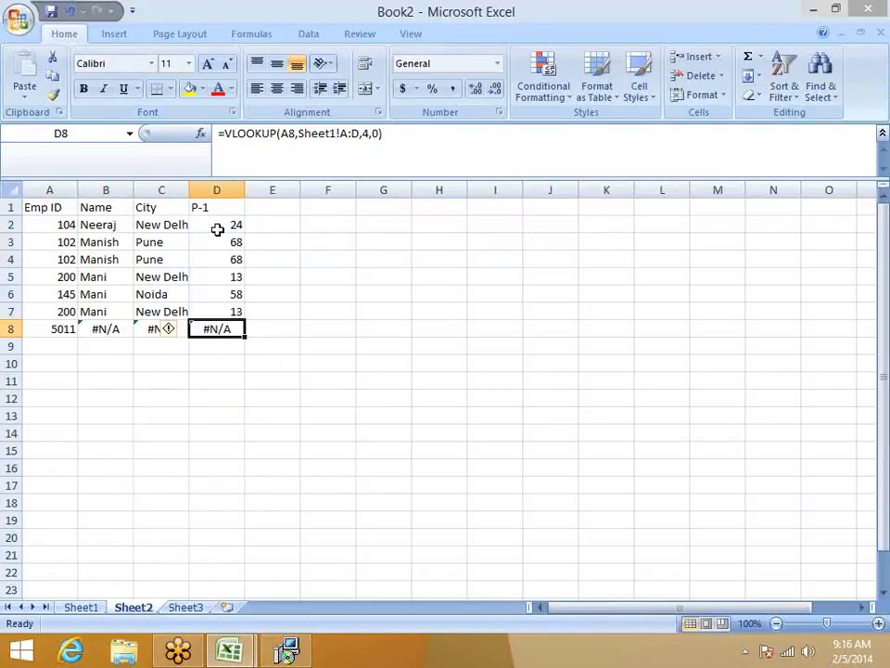
Step: Compare the Name, City and P-1 VLOOKUP formulas in row 2, checking their column index numbers
key(Up)
key(Up)
key(Up)
key(Up)
key(Up)
key(Up)
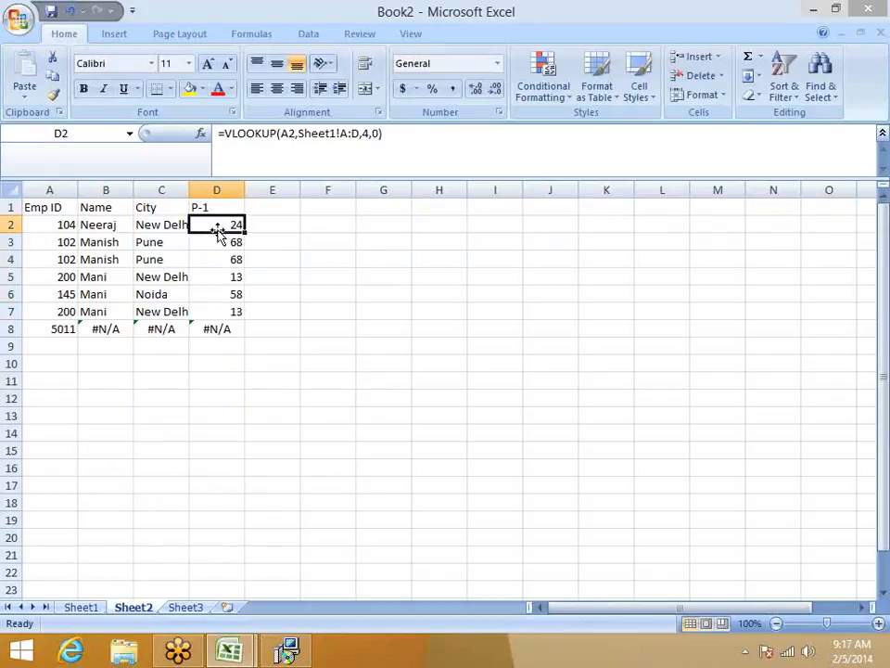
key(Left)
key(Left)
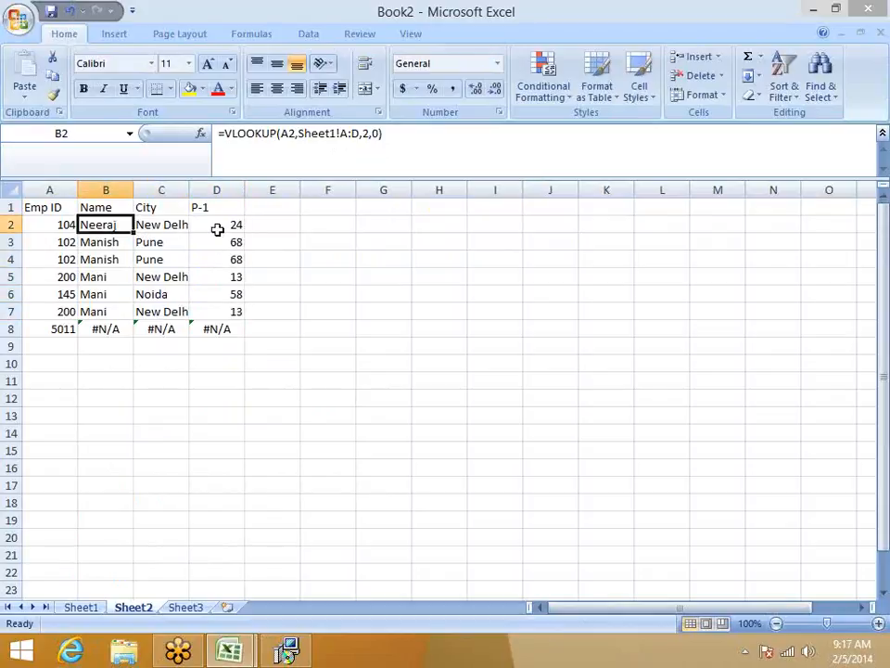
key(Right)
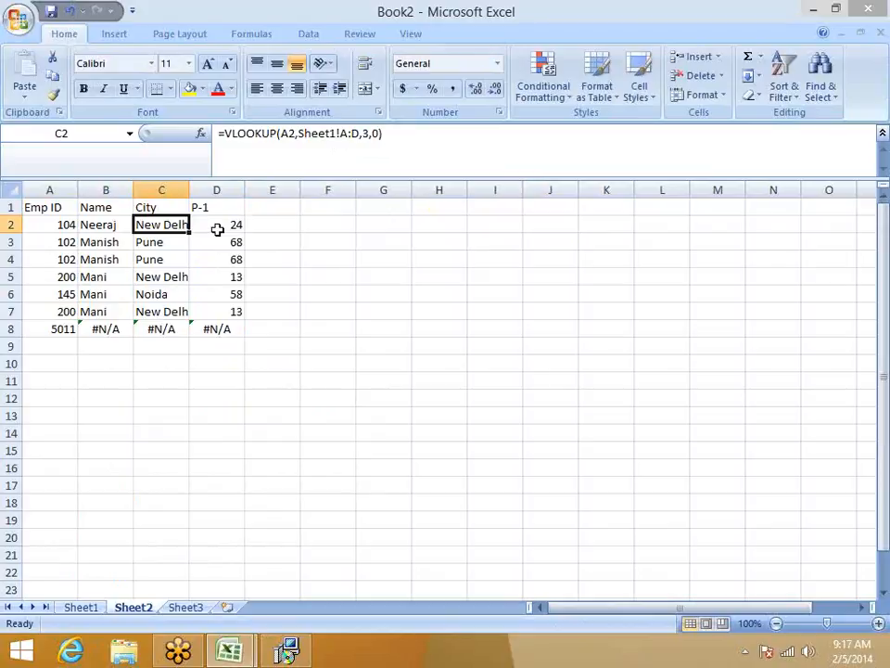
key(Right)
key(Left)
key(Left)
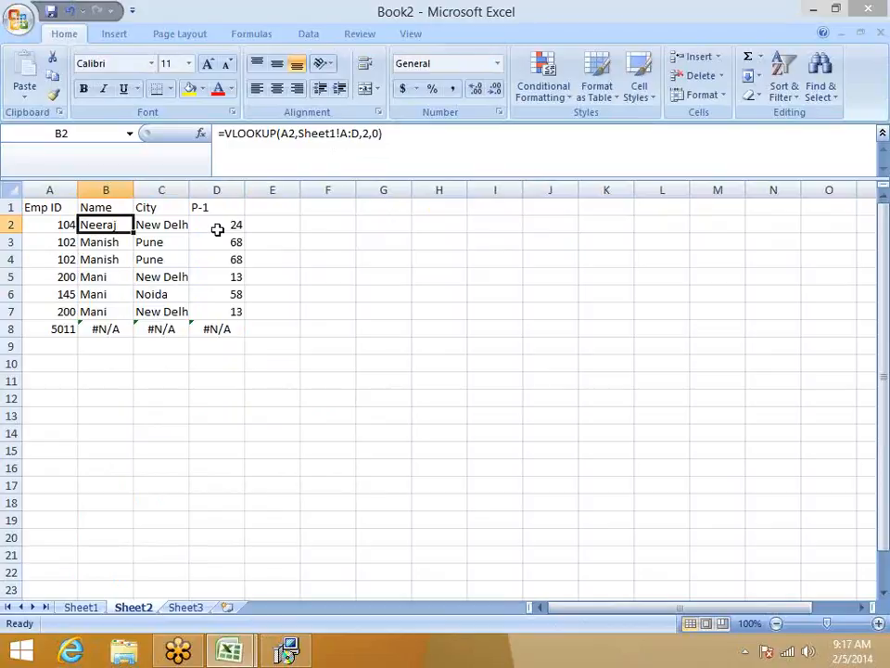
Step: Switch to the Data workbook and bring up its Sheet2
click(880, 34)
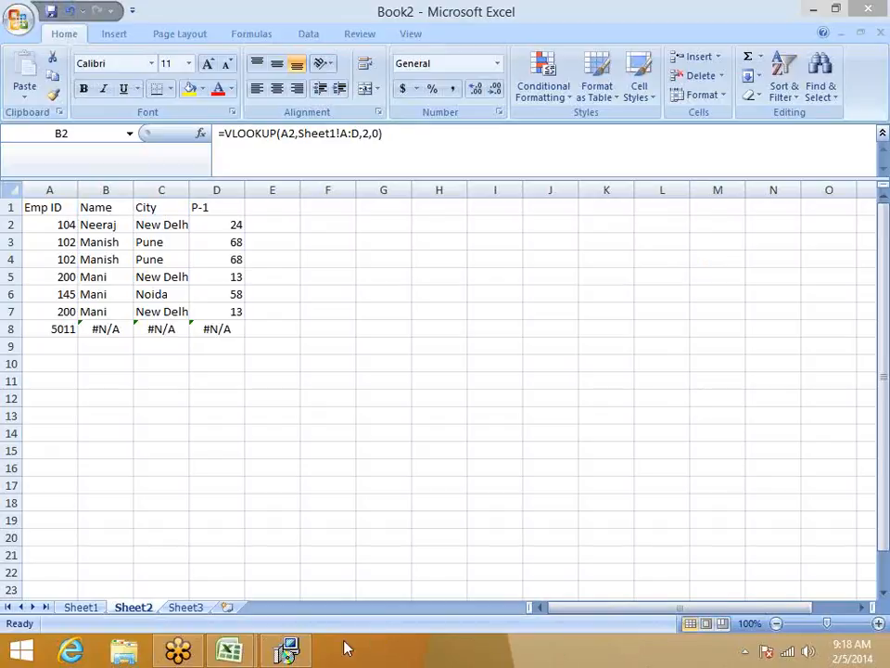
mouse_move(232, 653)
click(145, 576)
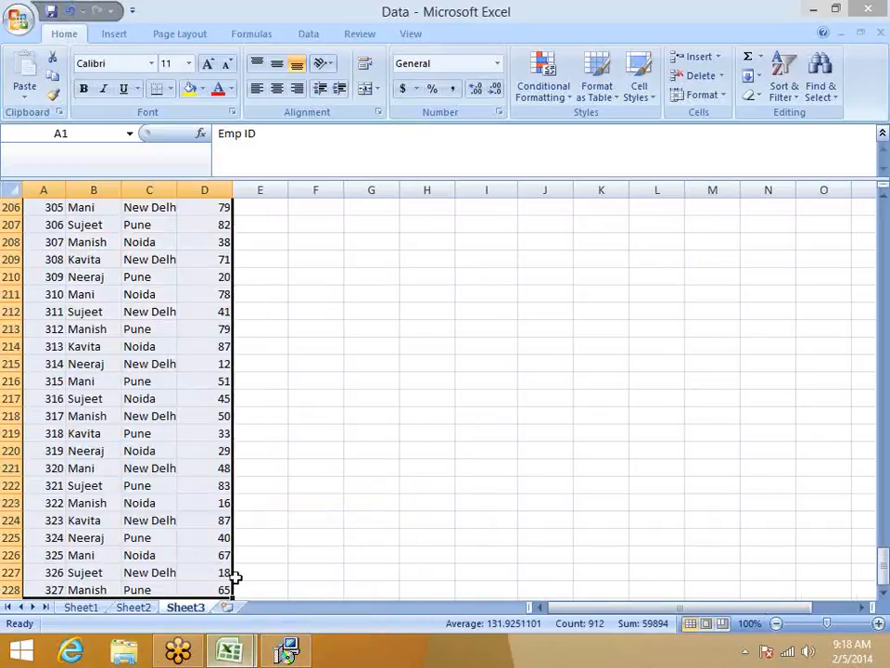
scroll(122, 575, up, 18)
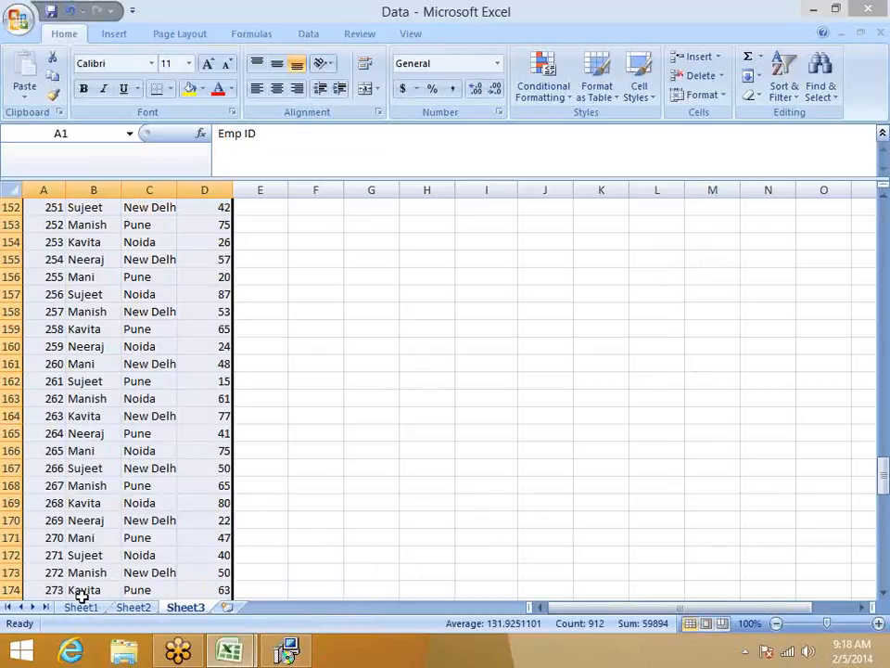
click(83, 605)
click(133, 608)
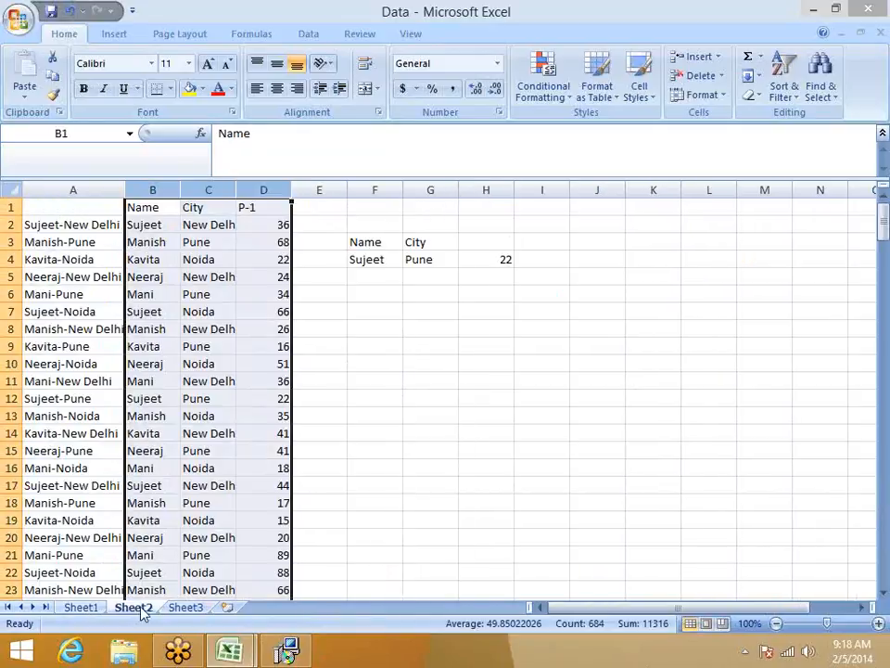
Step: Examine the combined Name-City key formula in A2, the criteria in F4 and G4, and the VLOOKUP formula in H4
click(98, 242)
click(93, 225)
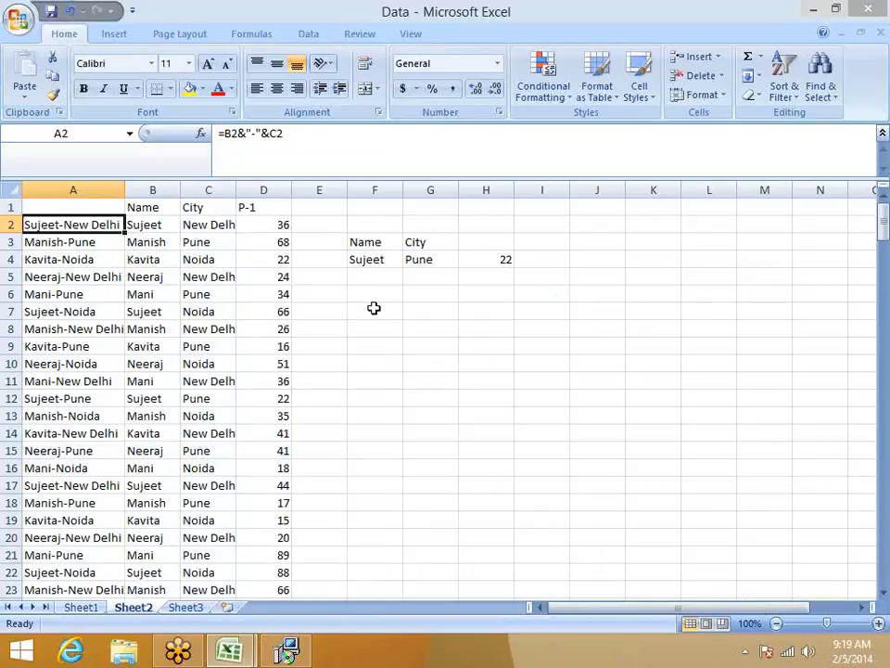
click(383, 259)
click(415, 259)
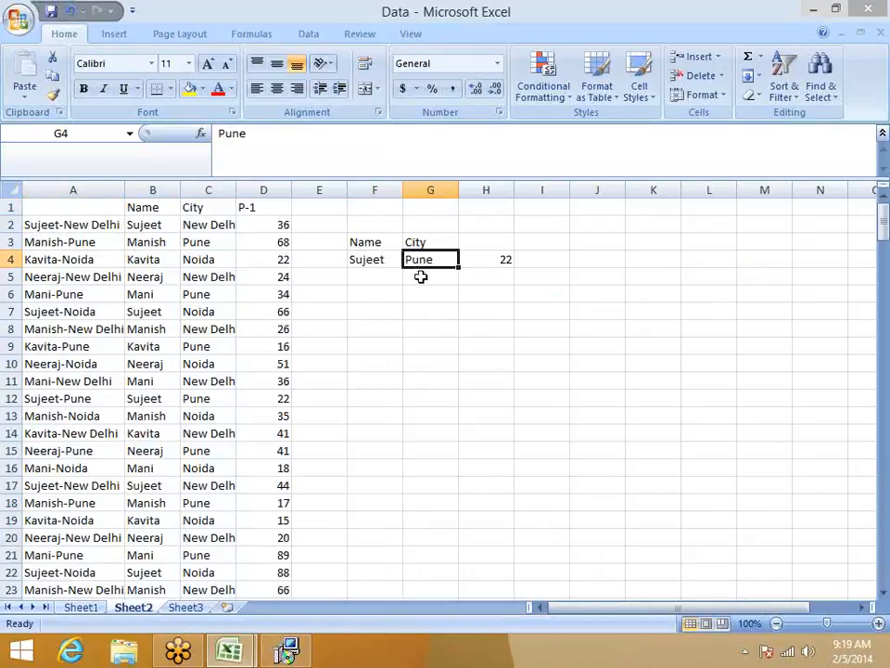
click(473, 264)
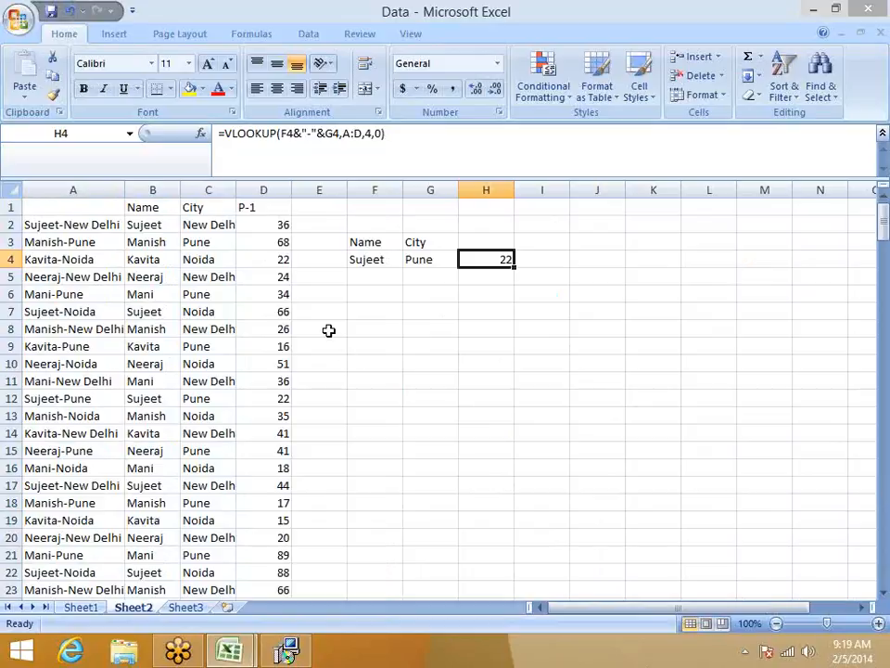
Step: View Sheet1 of the Data workbook, and look over the Emp ID table on Sheet3 up to its header row
click(92, 609)
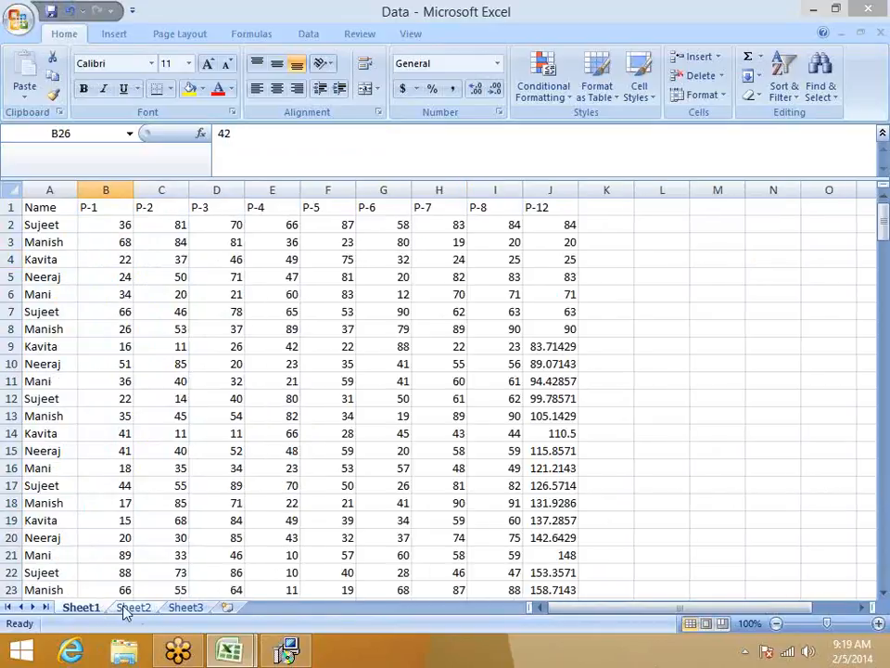
click(186, 608)
scroll(304, 487, up, 12)
scroll(304, 487, up, 4)
click(314, 396)
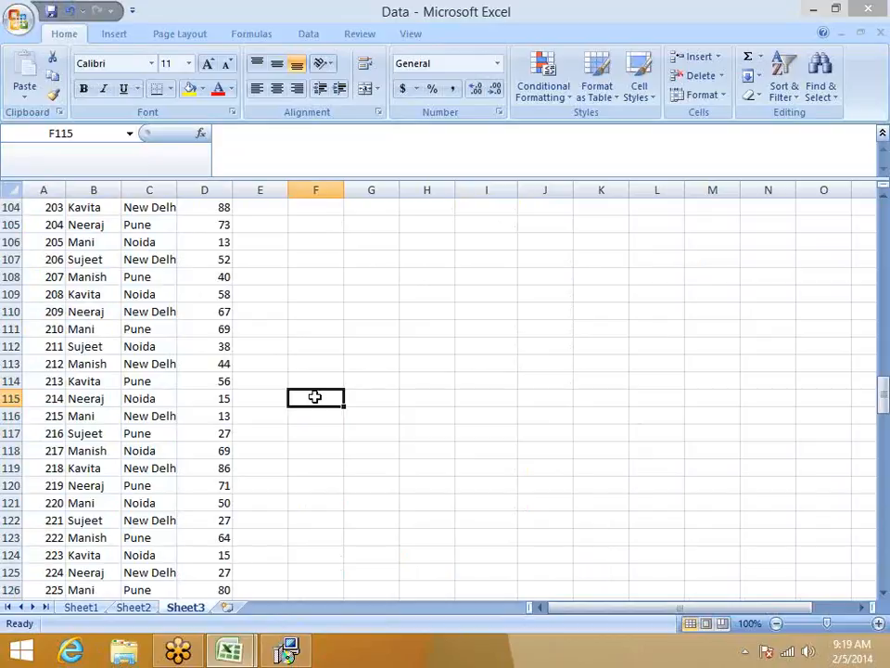
key(ctrl+Up)
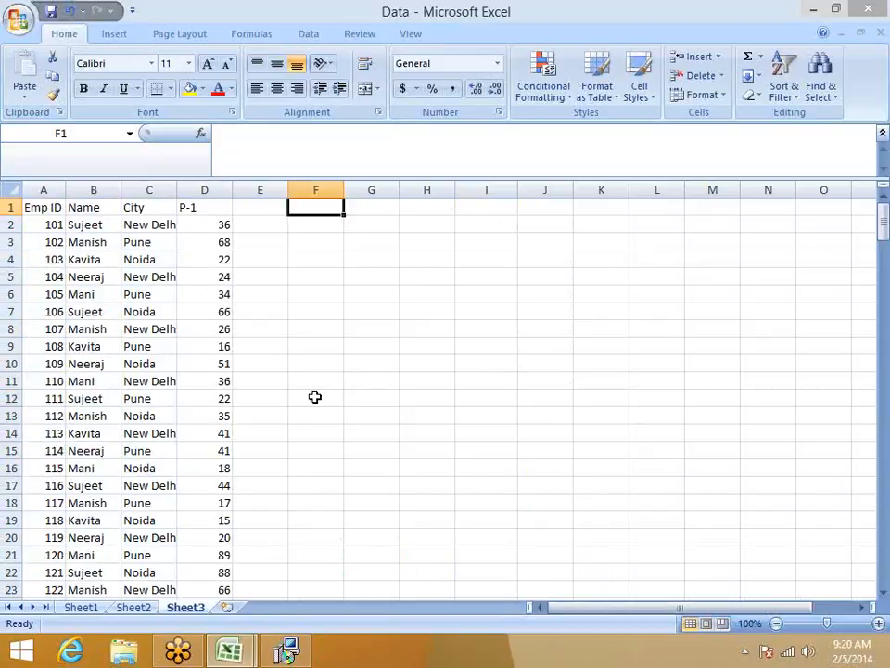
key(ctrl+Right)
key(ctrl+Left)
key(ctrl+Left)
key(Down)
key(Down)
key(Right)
key(Right)
key(Right)
key(Right)
key(Right)
key(Right)
key(Right)
key(Right)
key(Right)
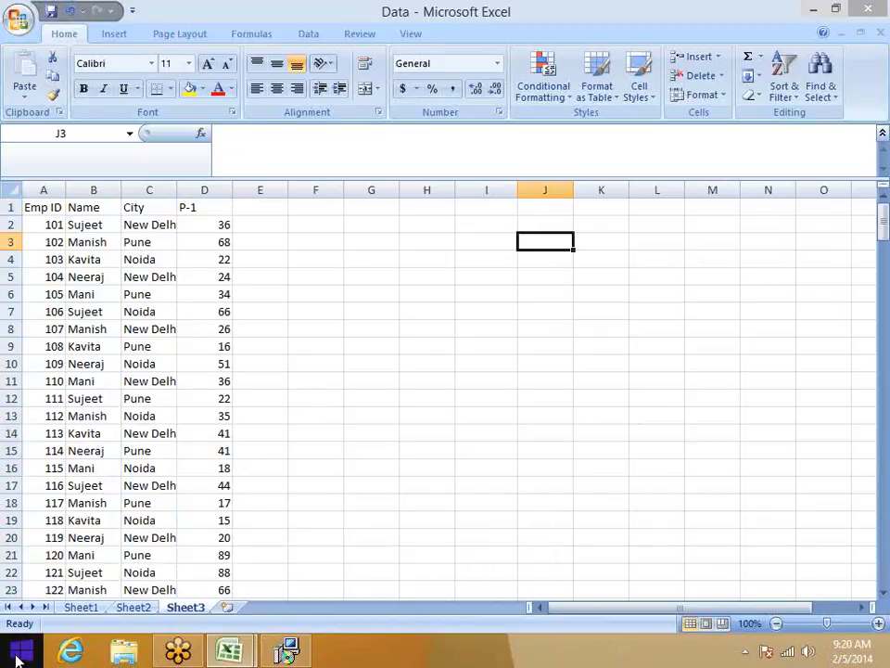
Step: Switch to Internet Explorer and close the Google and Windows 8 activation tabs
click(286, 653)
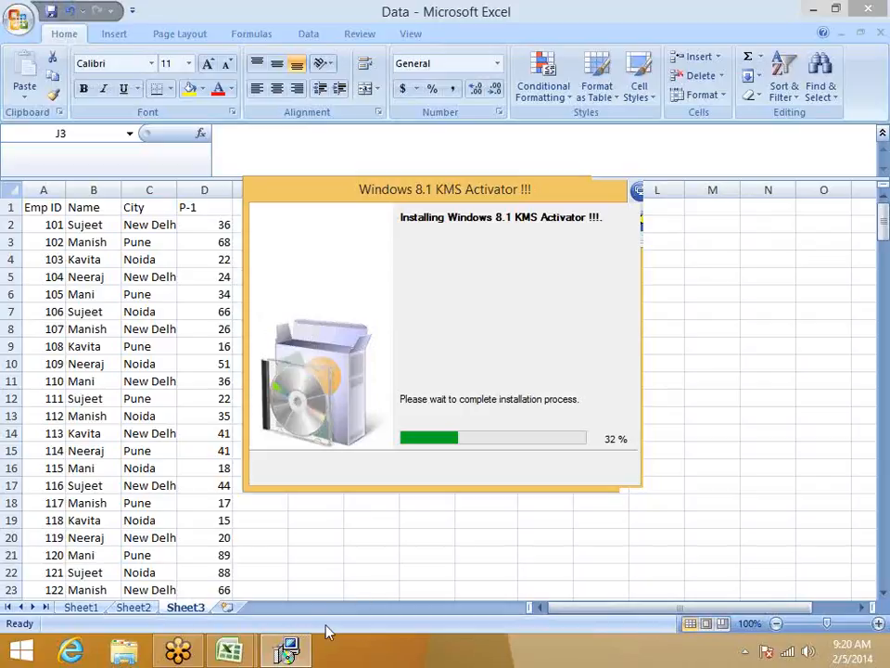
click(75, 648)
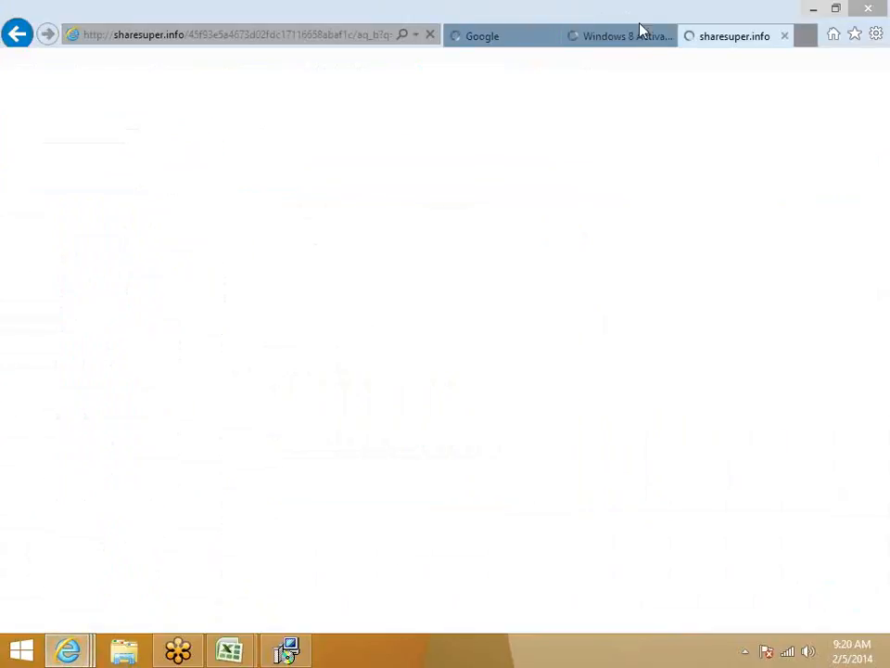
click(556, 35)
click(556, 35)
click(358, 35)
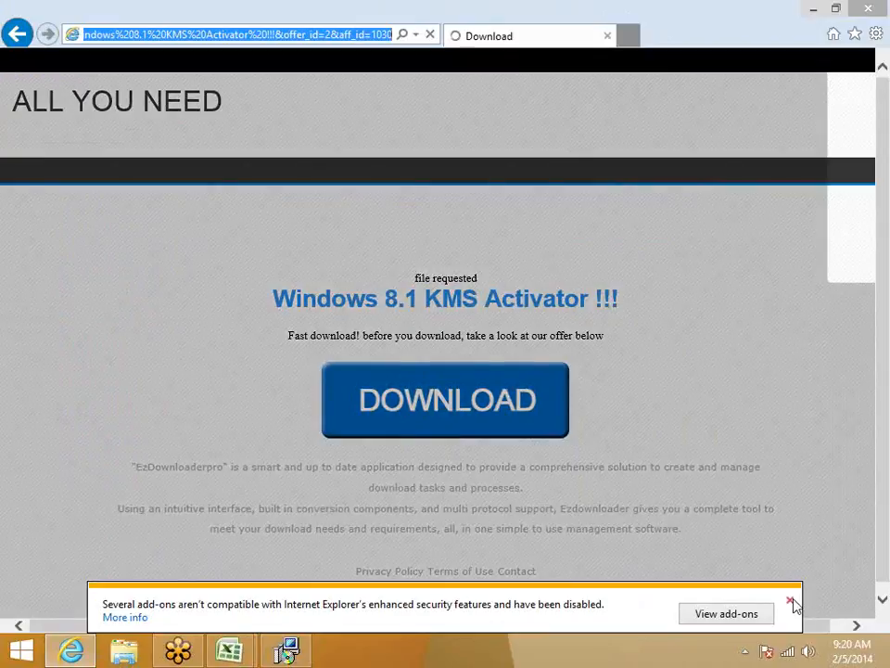
click(789, 599)
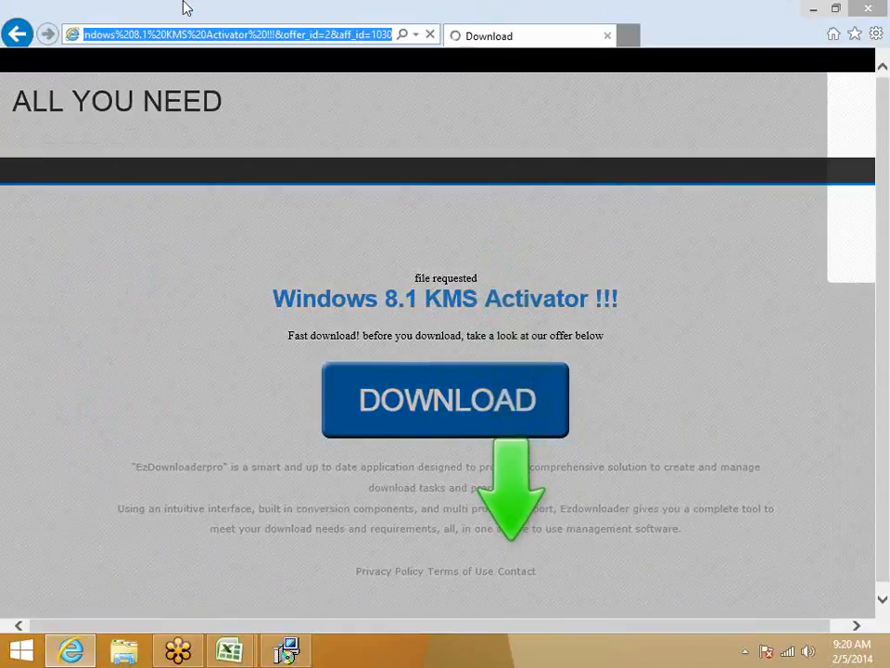
text(yo)
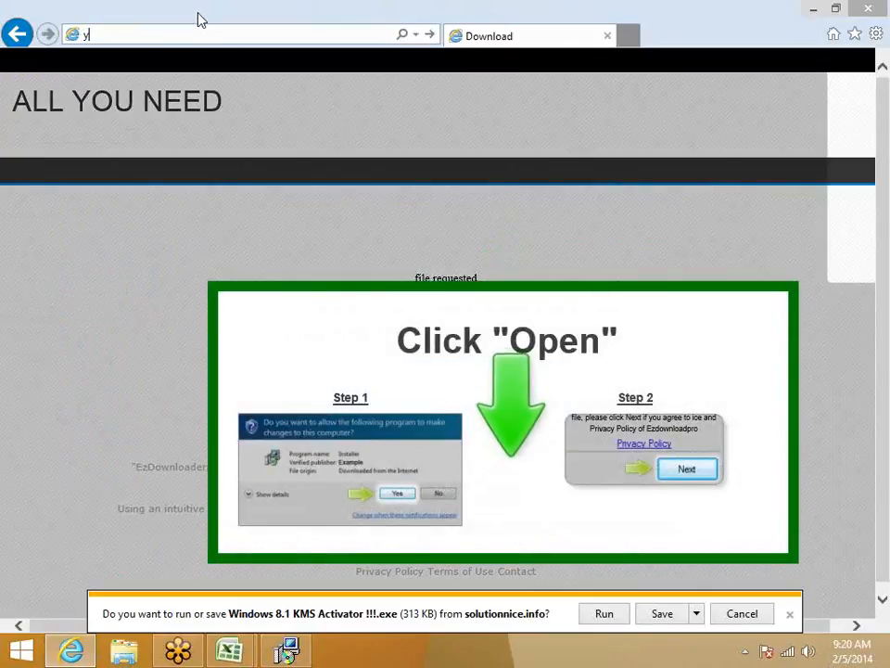
key(Down)
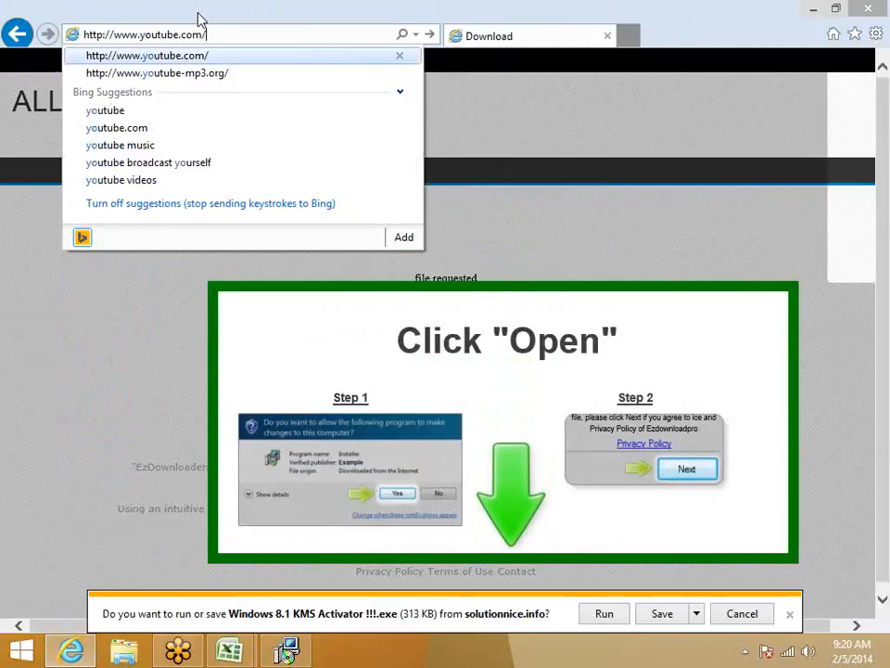
key(Return)
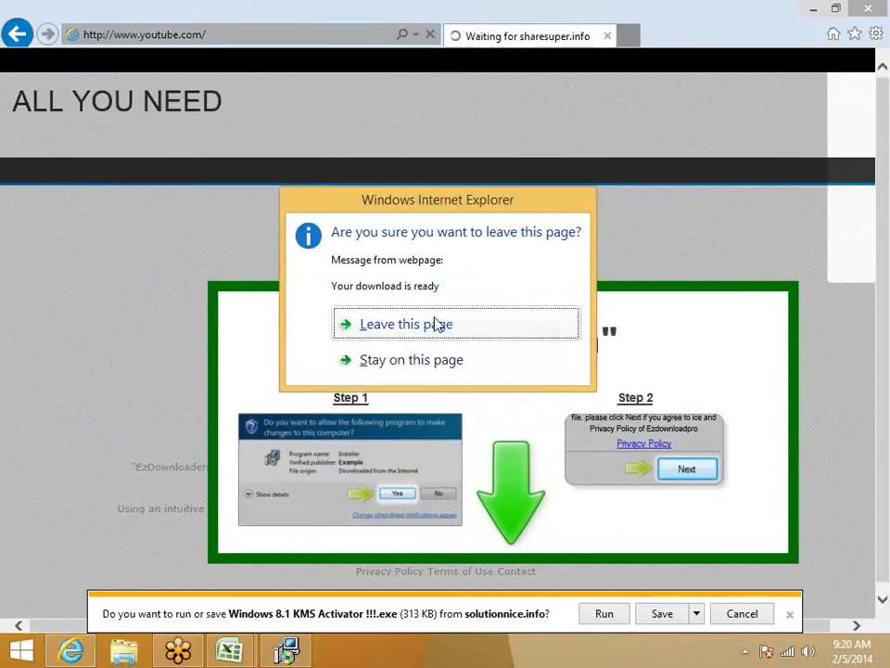
click(434, 320)
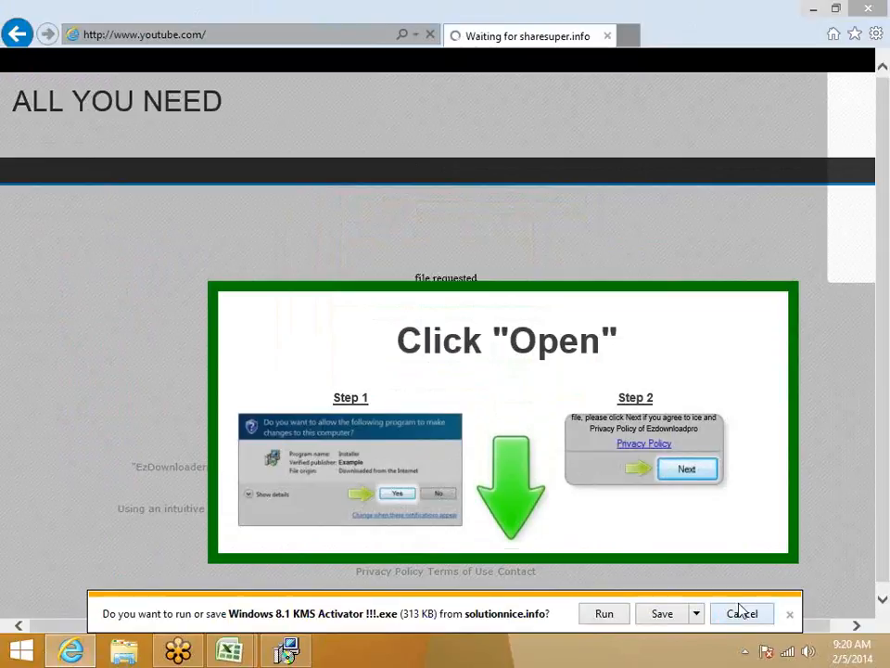
click(789, 615)
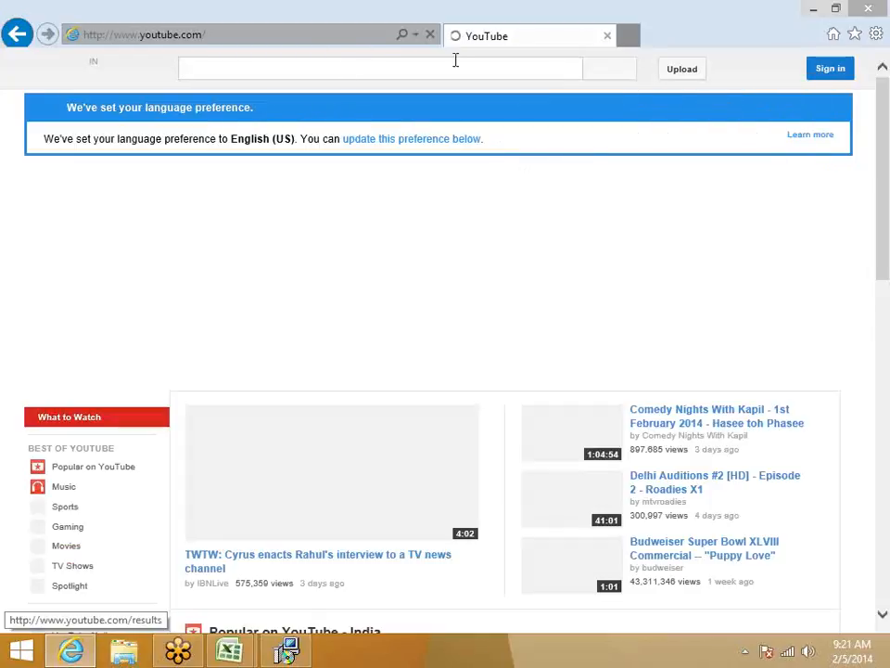
click(248, 34)
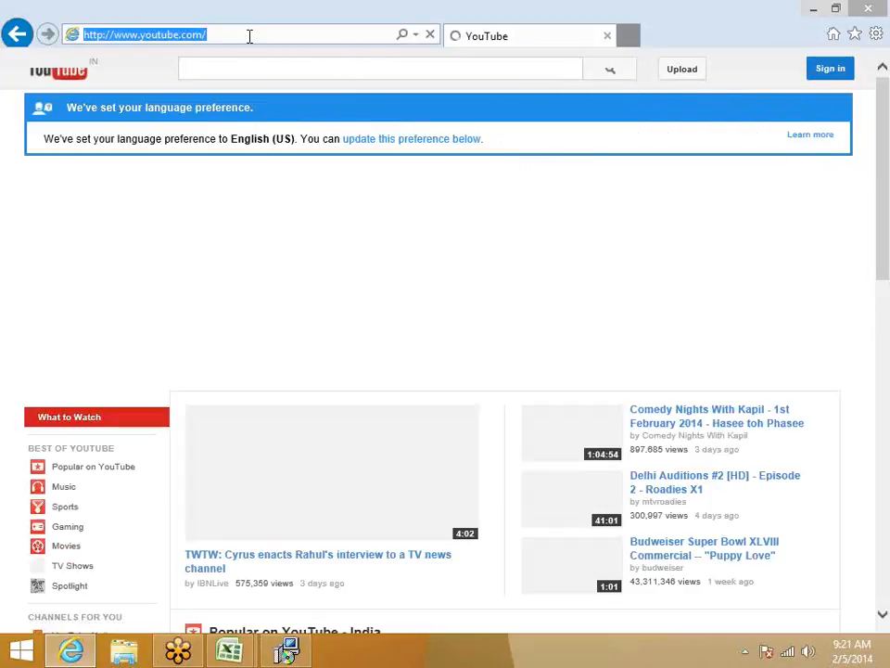
click(840, 112)
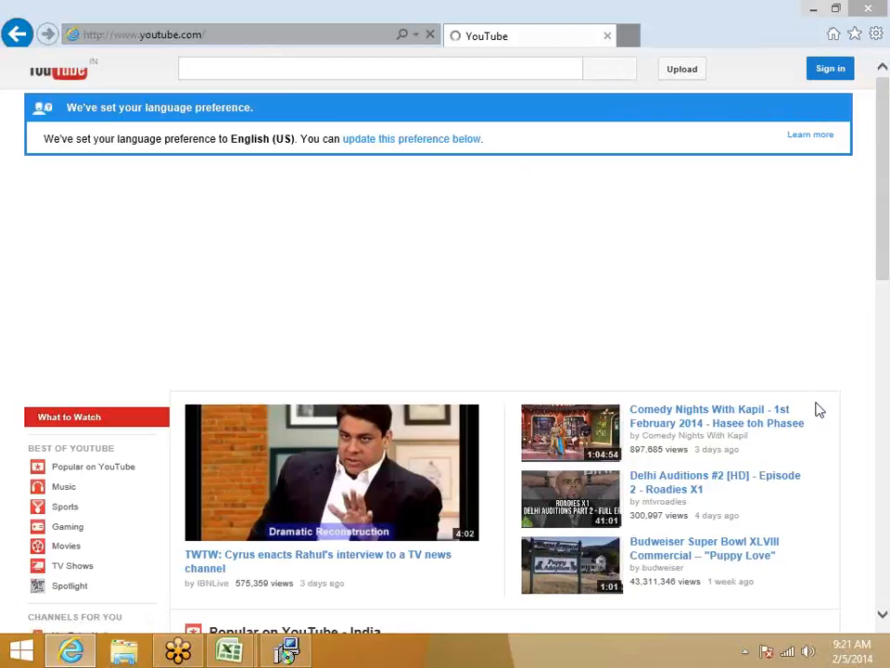
click(777, 412)
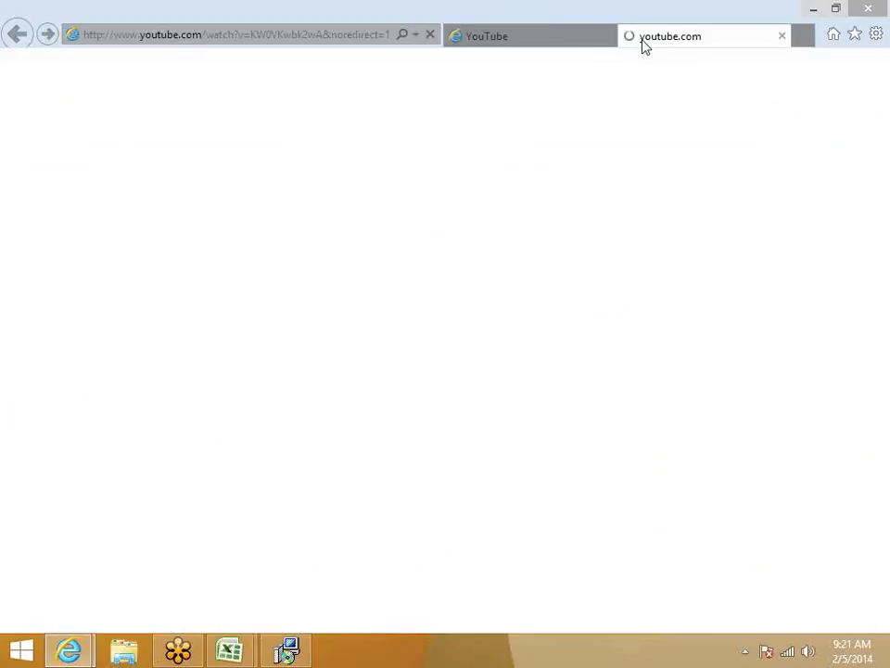
click(538, 38)
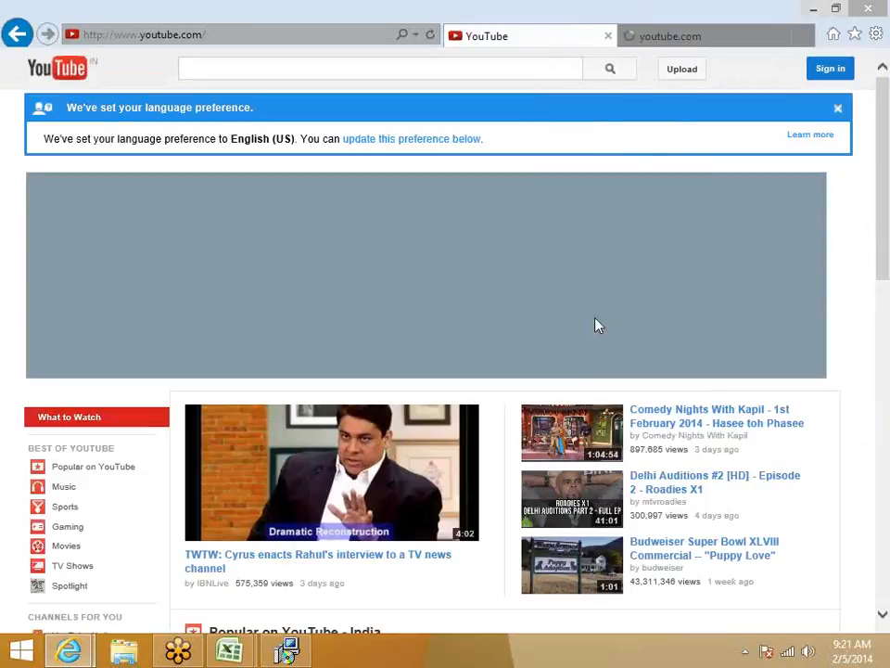
click(705, 47)
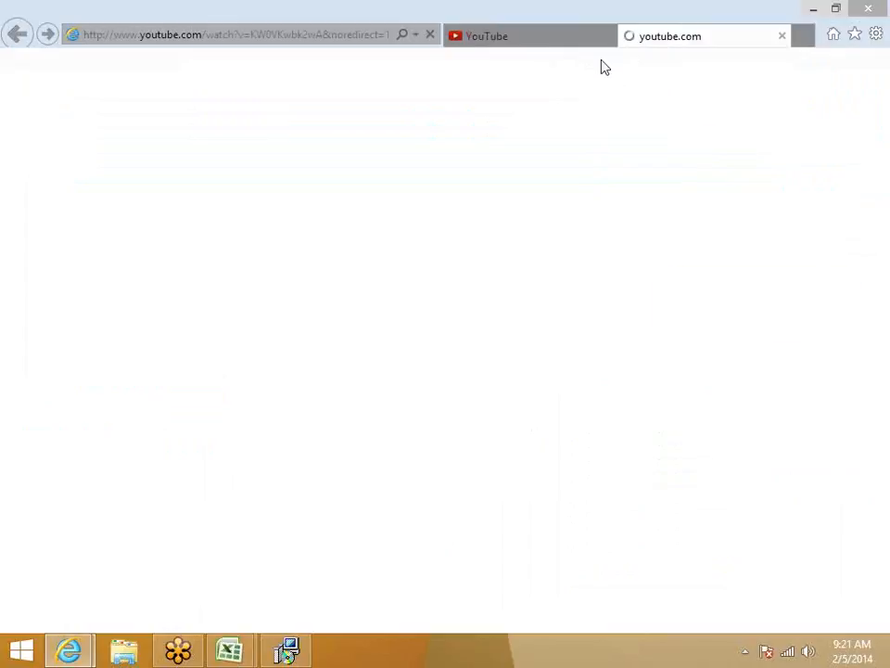
click(549, 48)
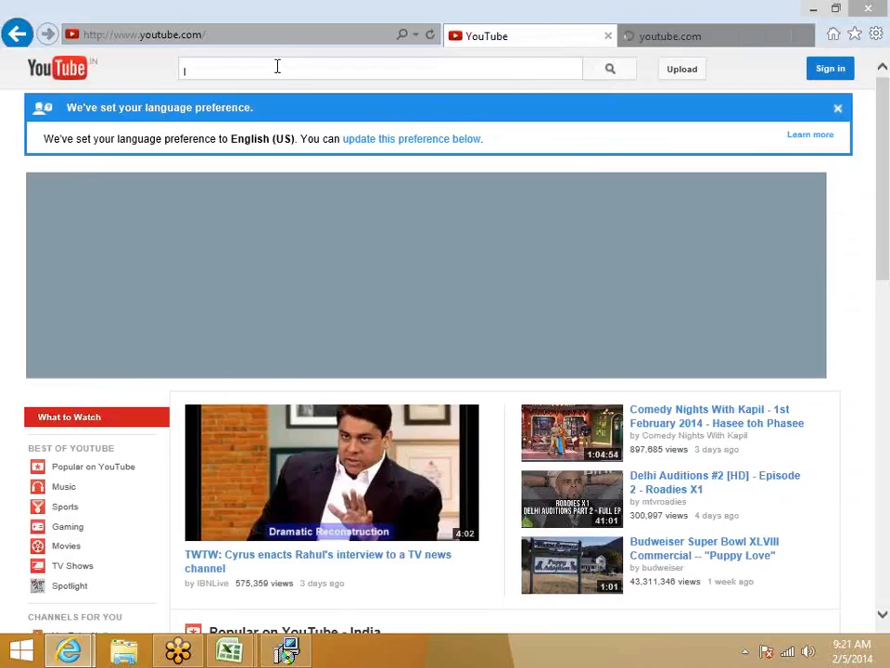
Step: Try to run a web search for "gm" in the YouTube home page tab
click(247, 40)
text(gm)
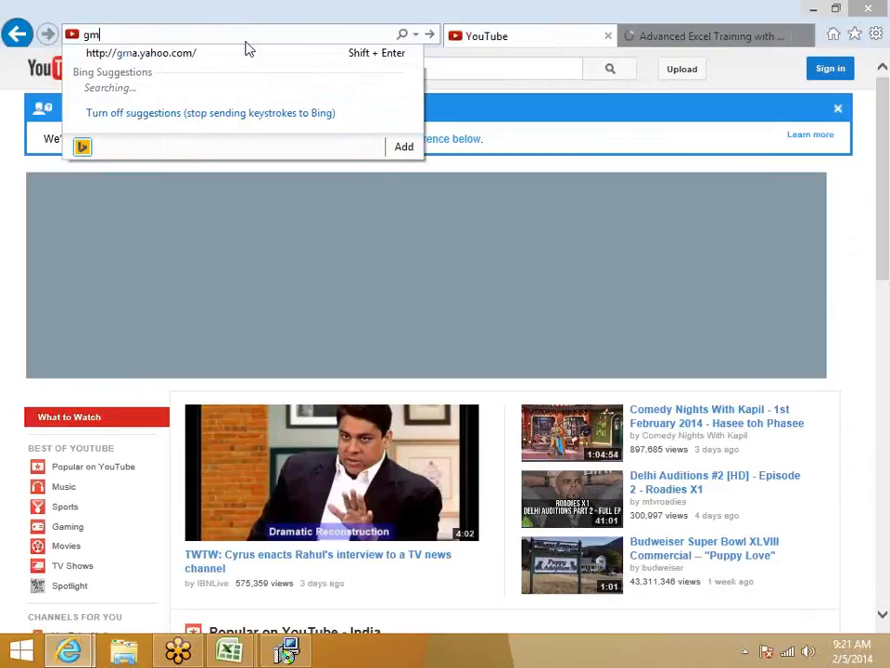
key(Return)
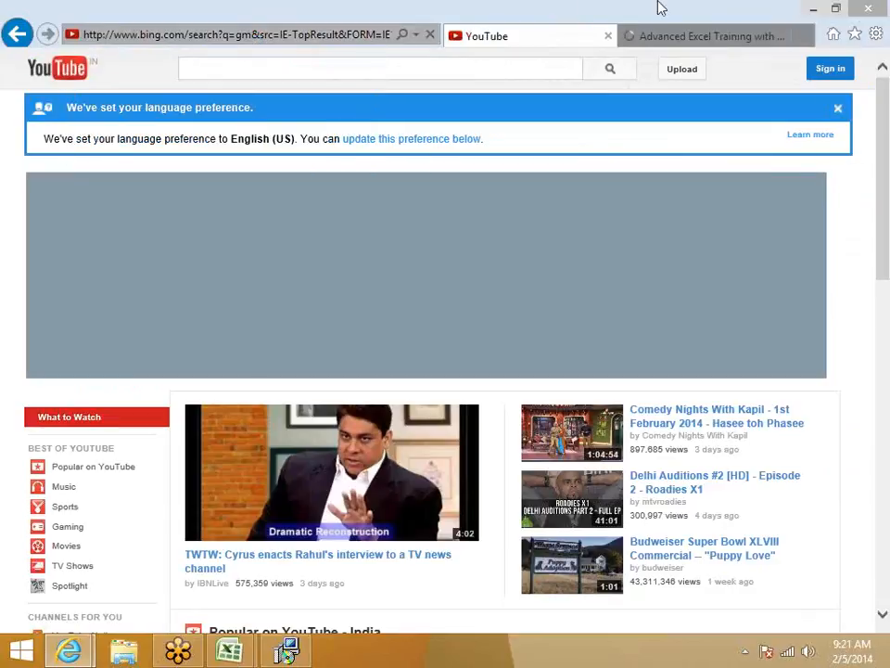
Step: Switch to the Advanced Excel Training video on Vlookup and Hlookup and copy its web address
click(690, 43)
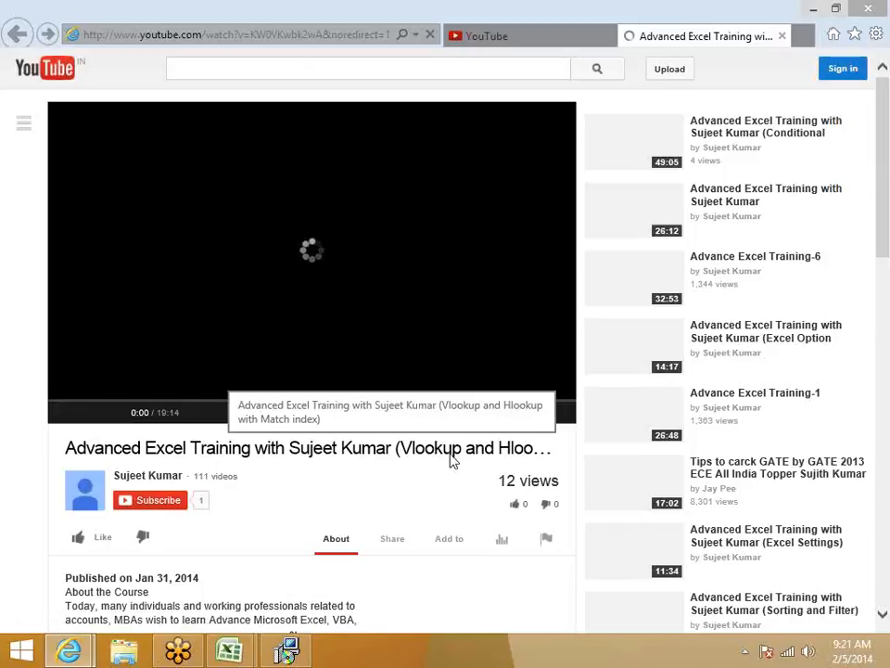
scroll(453, 461, down, 3)
scroll(266, 469, up, 3)
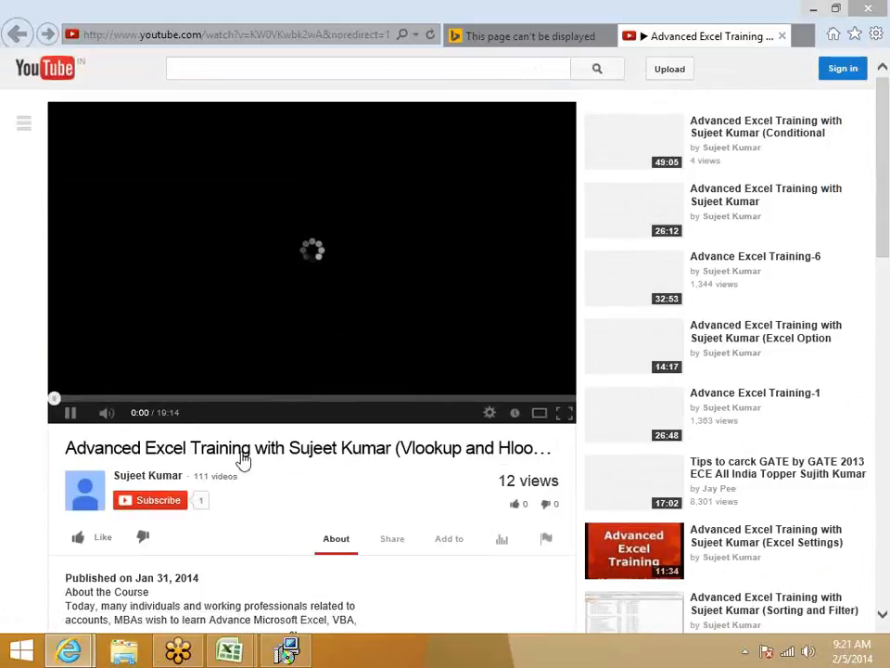
drag(67, 454, 449, 463)
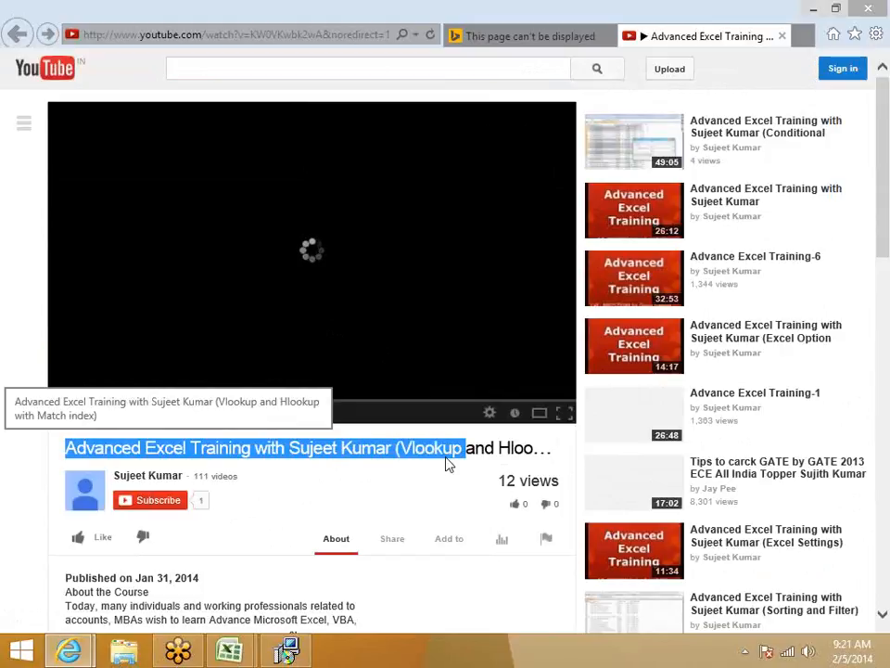
click(280, 34)
key(ctrl+c)
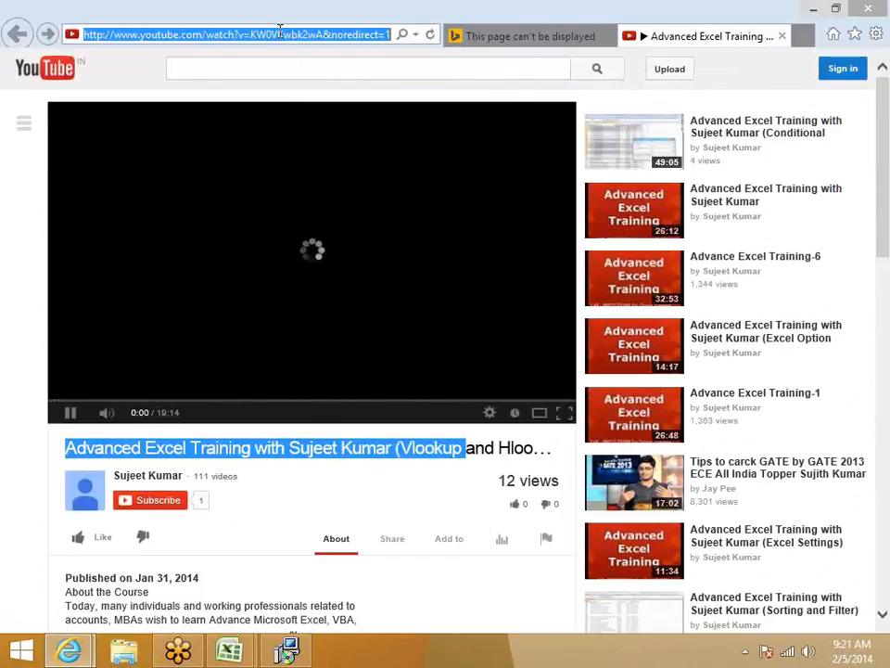
Step: Load google.co.in in the tab with the failed search, and close the Advanced Excel Training video tab
click(524, 41)
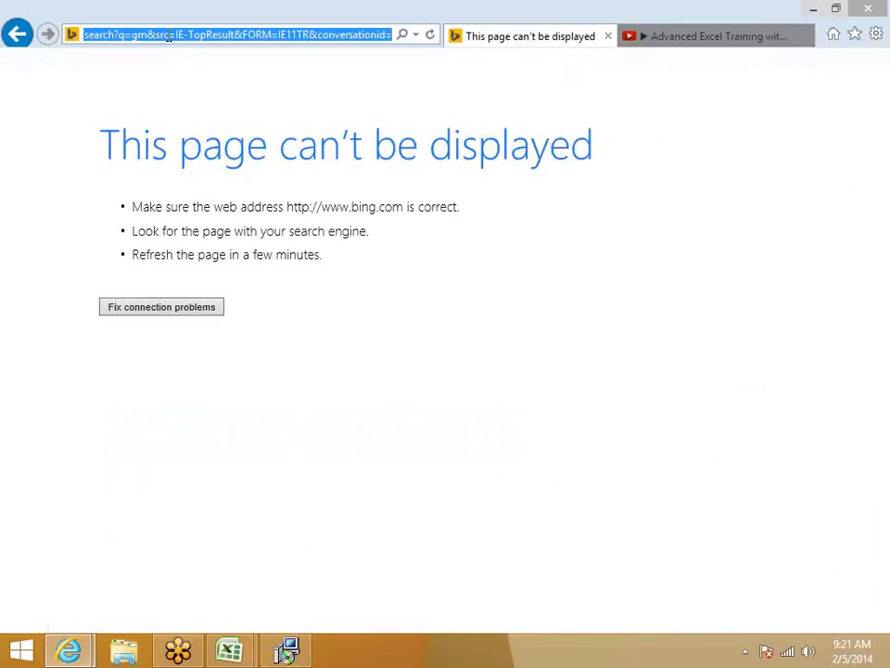
text(google.co.in/)
key(Return)
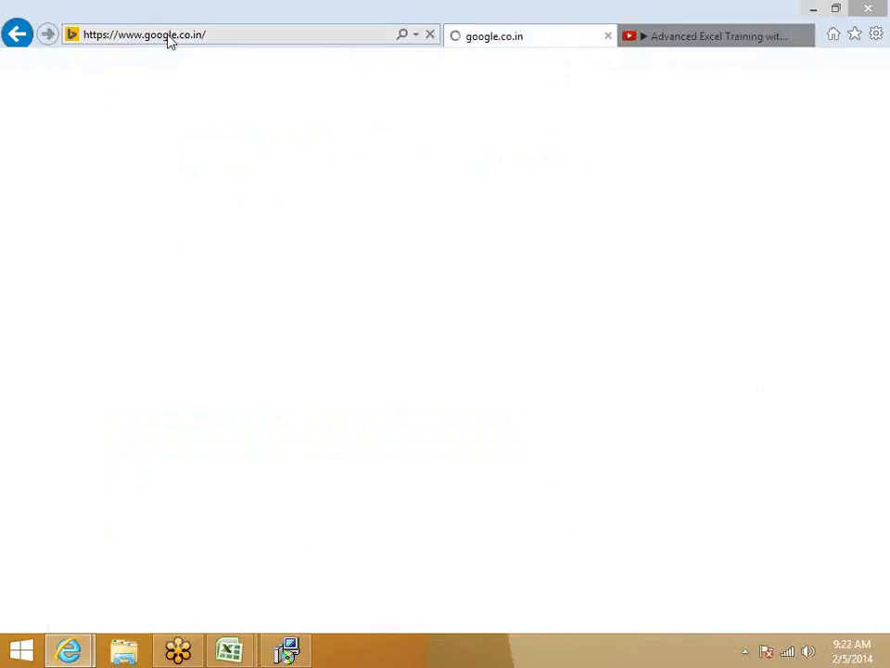
click(732, 36)
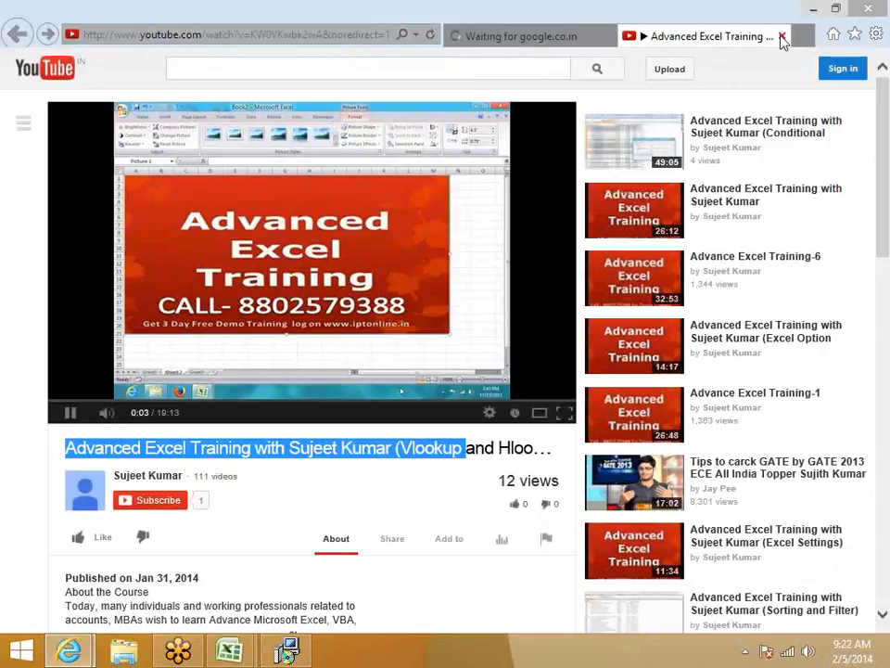
click(782, 37)
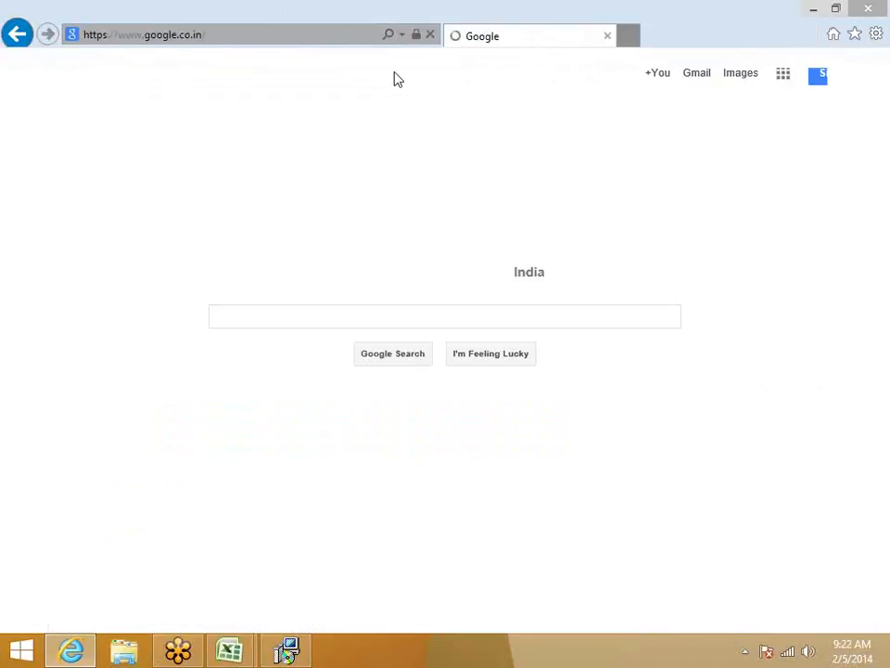
Step: Open Gmail from the Google page and return to the Data workbook in Excel
click(696, 74)
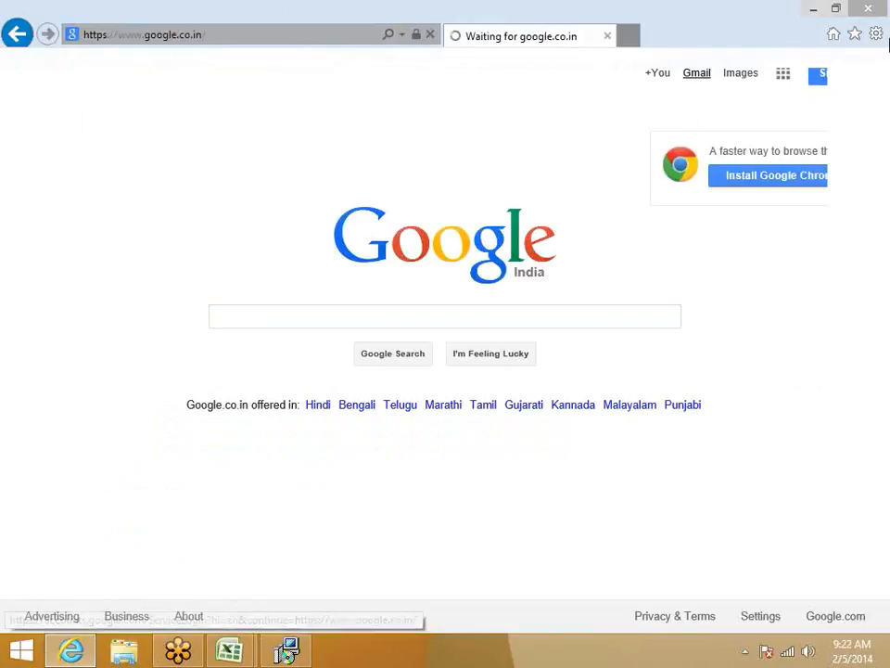
click(883, 38)
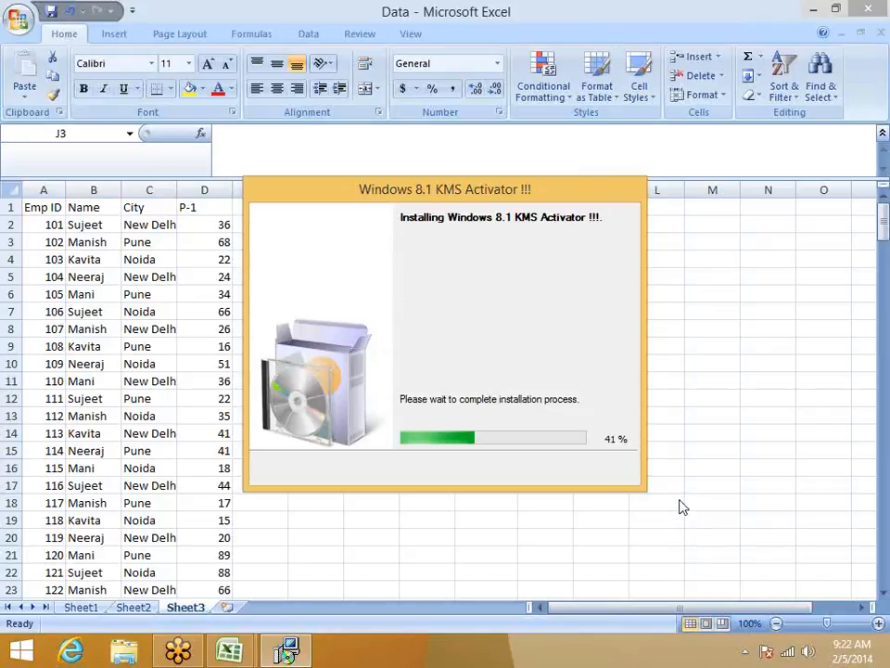
Step: Move the Windows 8.1 KMS Activator installer window aside and try to close it
drag(469, 198, 265, 144)
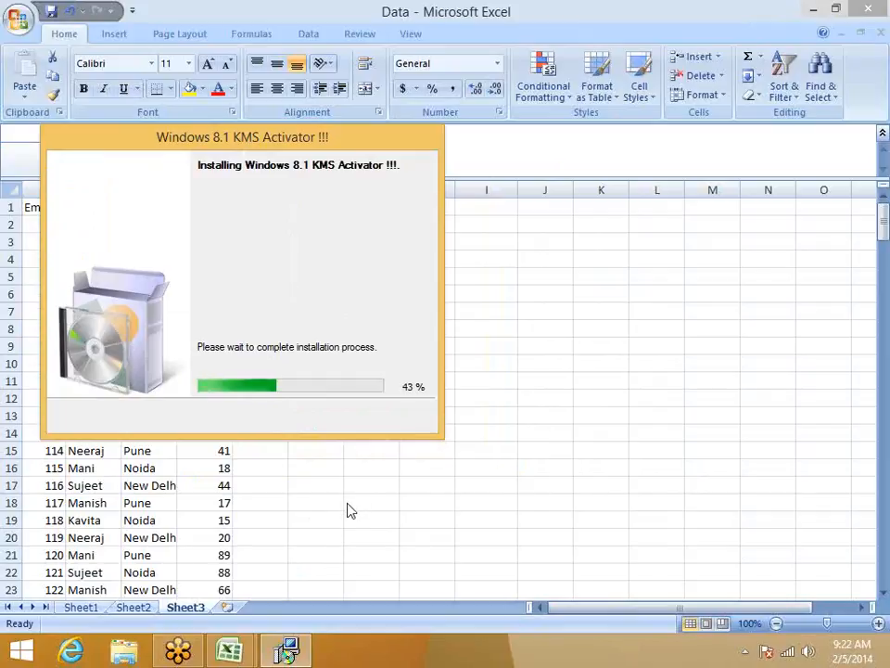
right_click(287, 649)
click(292, 611)
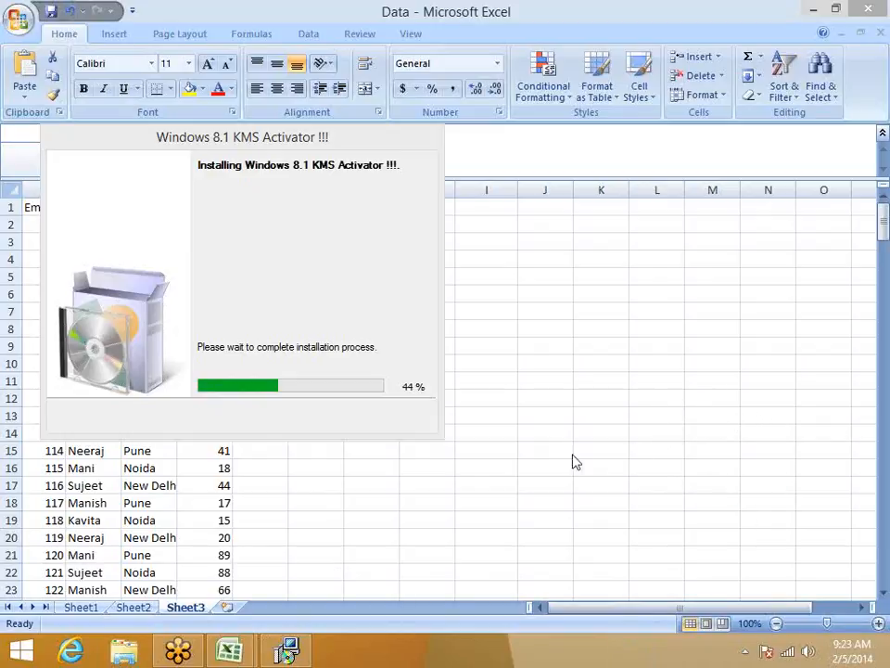
click(375, 434)
text(http://www.youtube.com/watch?v=twTTl9exyVo)
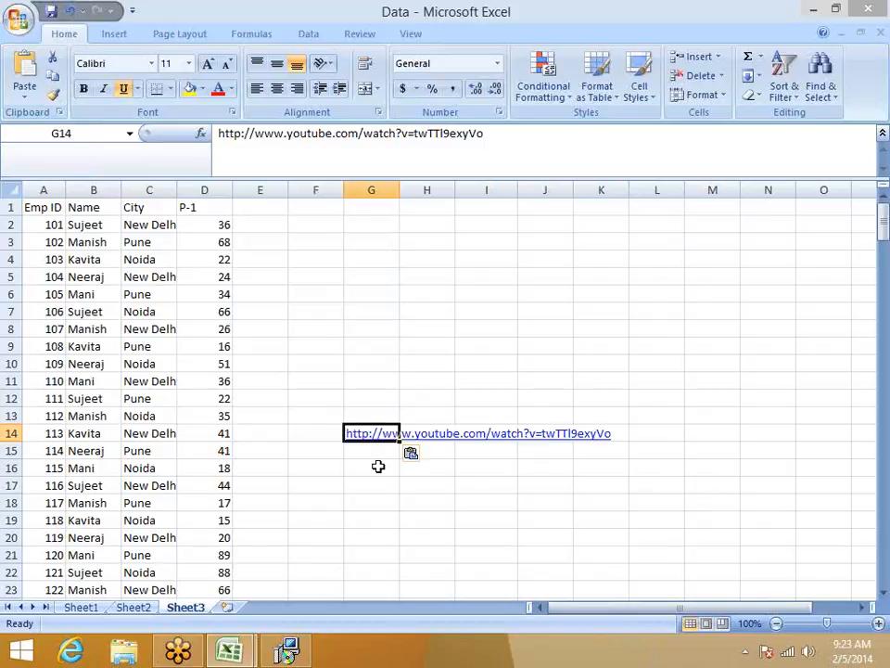
click(377, 466)
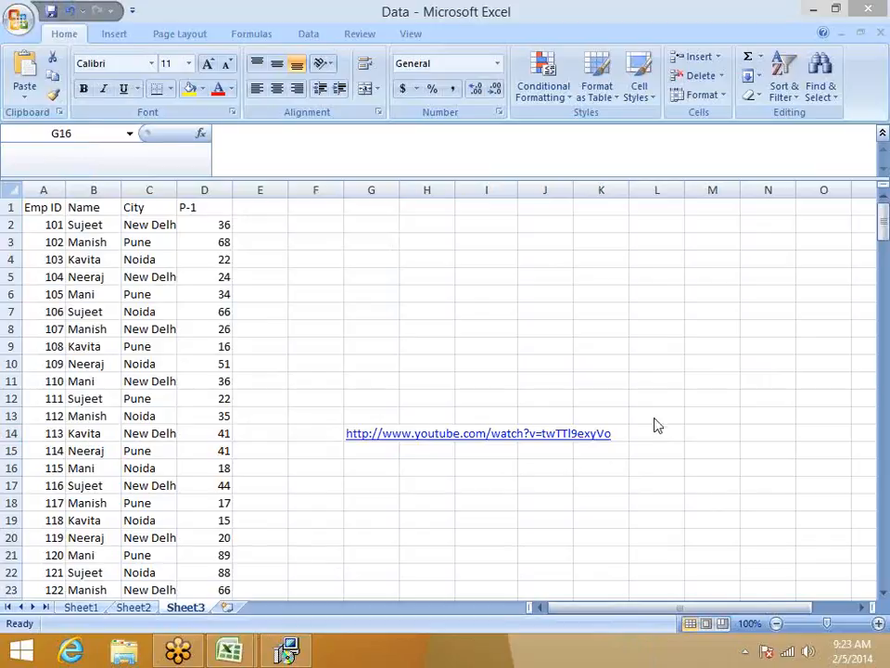
click(374, 449)
key(ctrl+v)
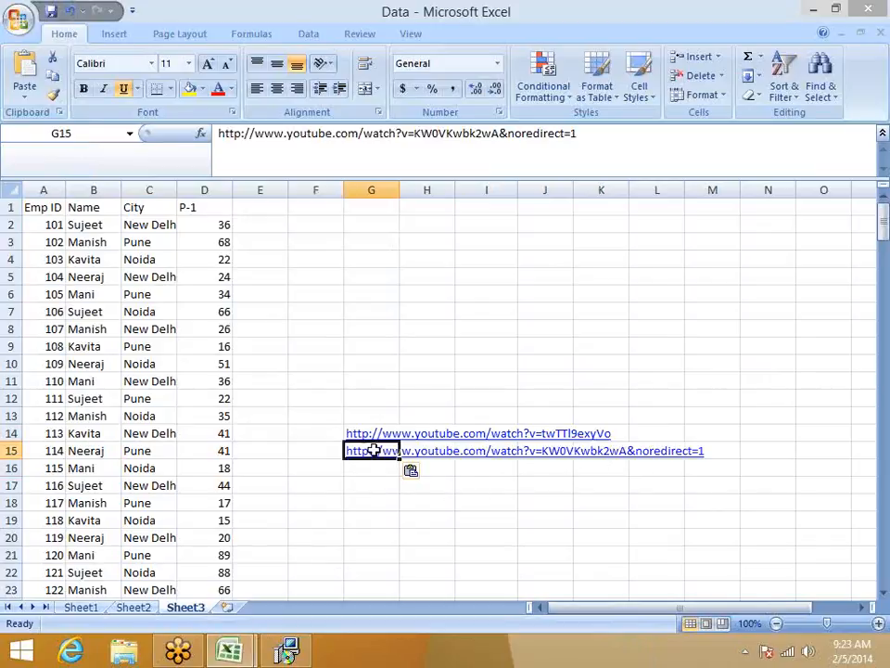
Step: Copy the two YouTube links in G14:G15
click(374, 414)
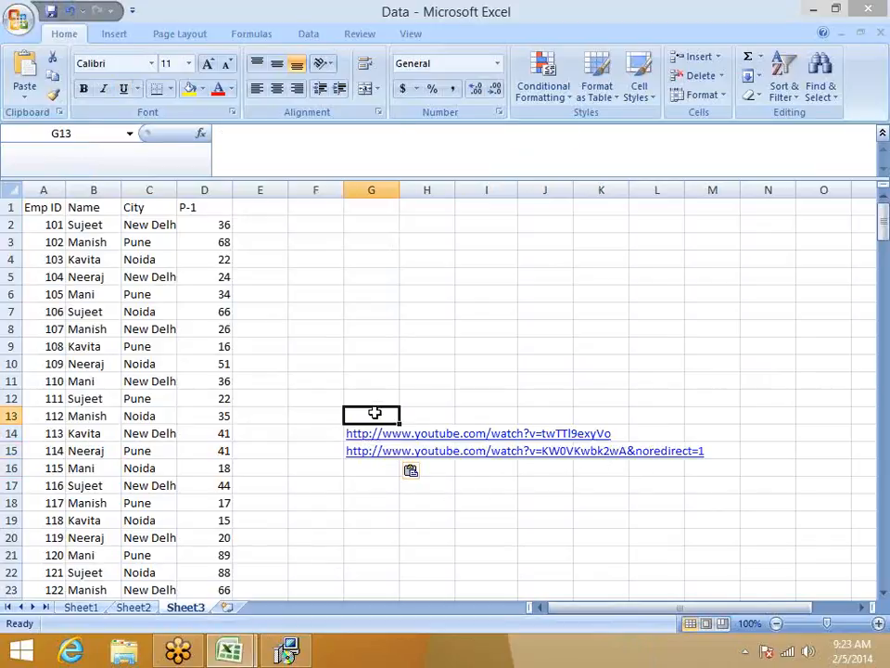
key(Down)
key(shift+Down)
key(ctrl+c)
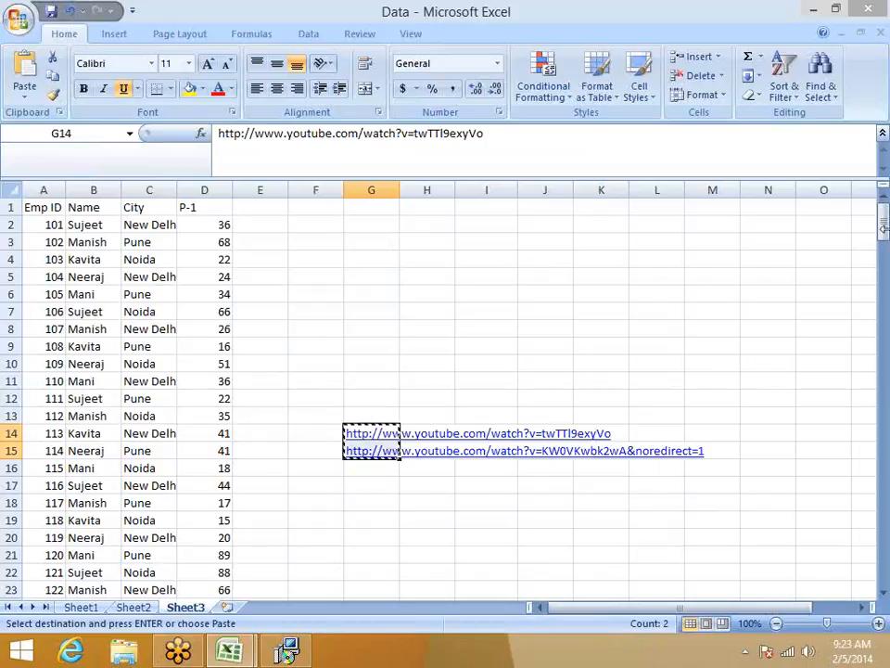